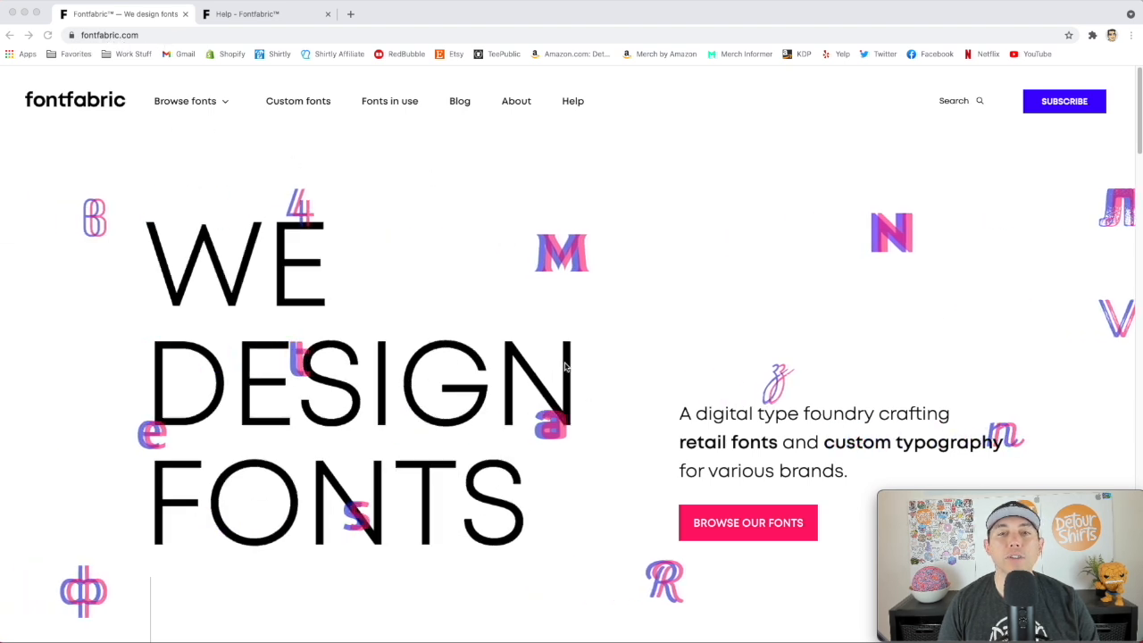
- Open Fontfabric's free fonts page from the links at the end of the homepage
scroll(514, 284, "down", 10)
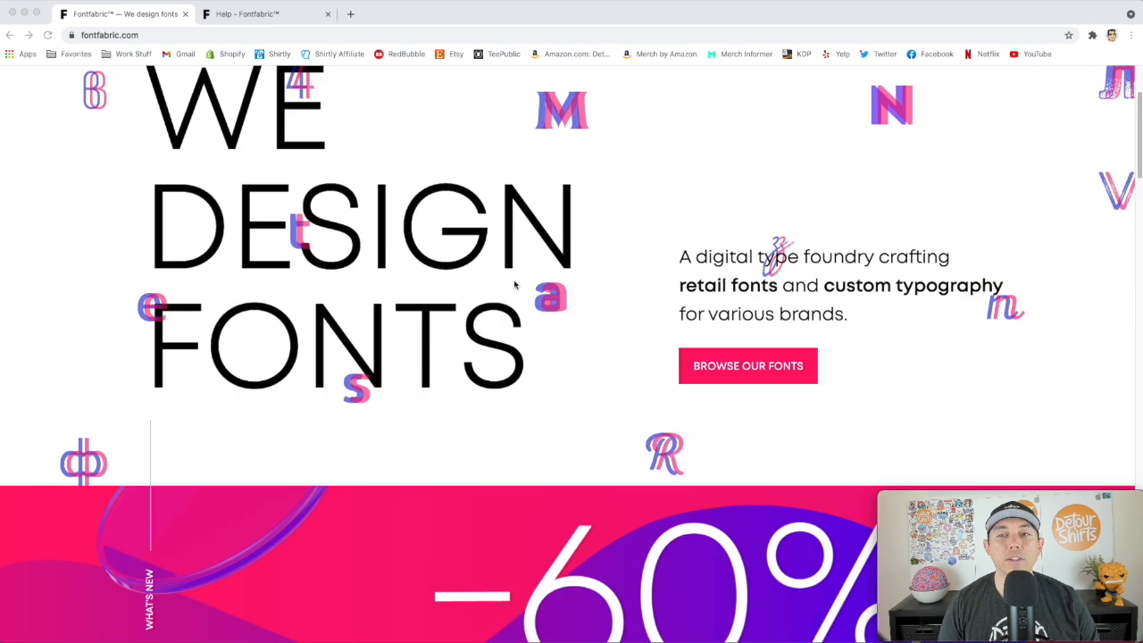
scroll(521, 311, "down", 6)
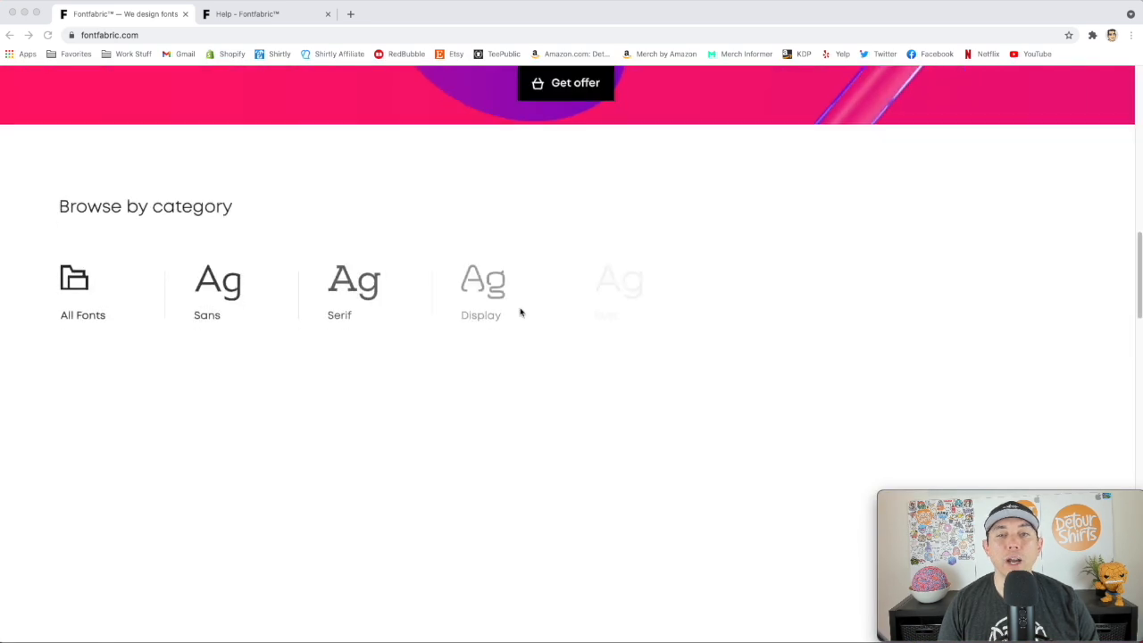
scroll(520, 311, "up", 2)
scroll(520, 311, "down", 12)
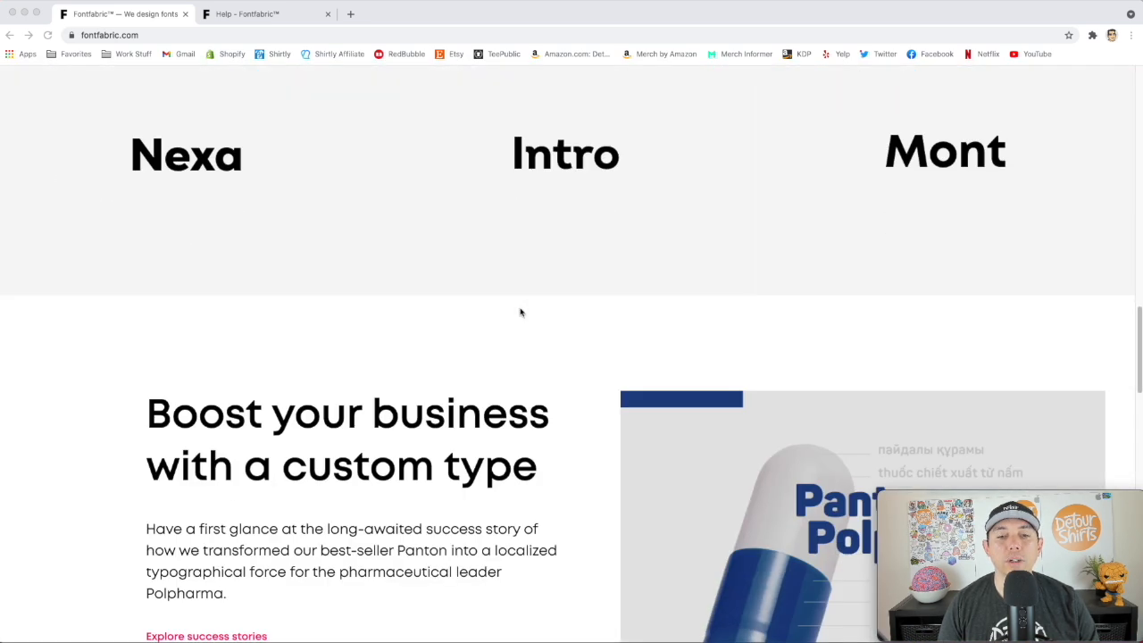
scroll(518, 314, "down", 10)
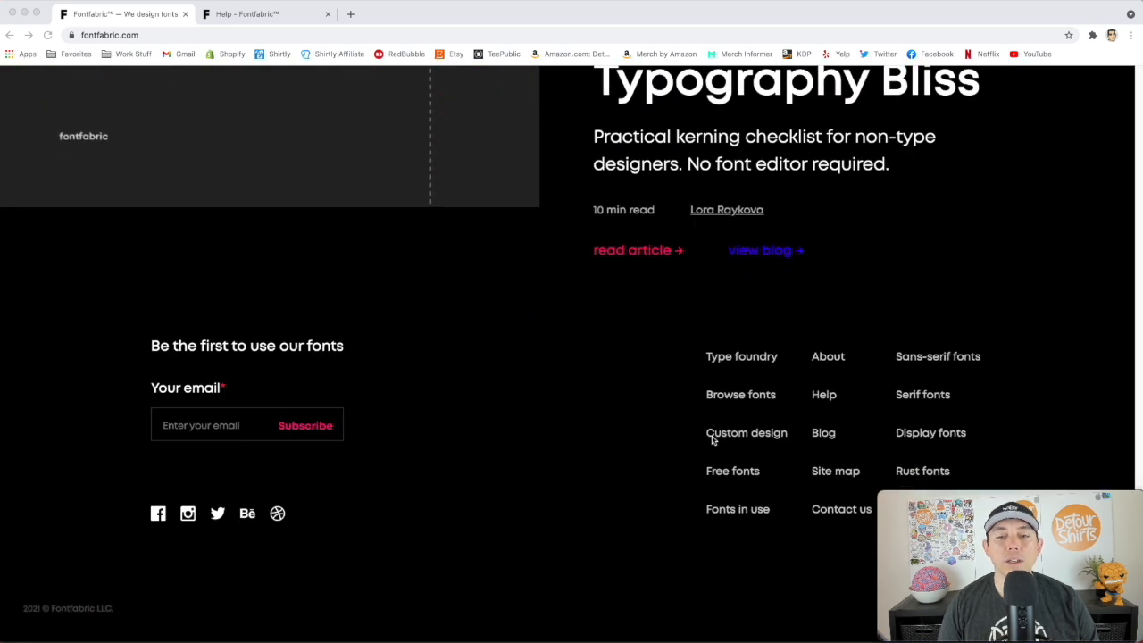
left_click(744, 475)
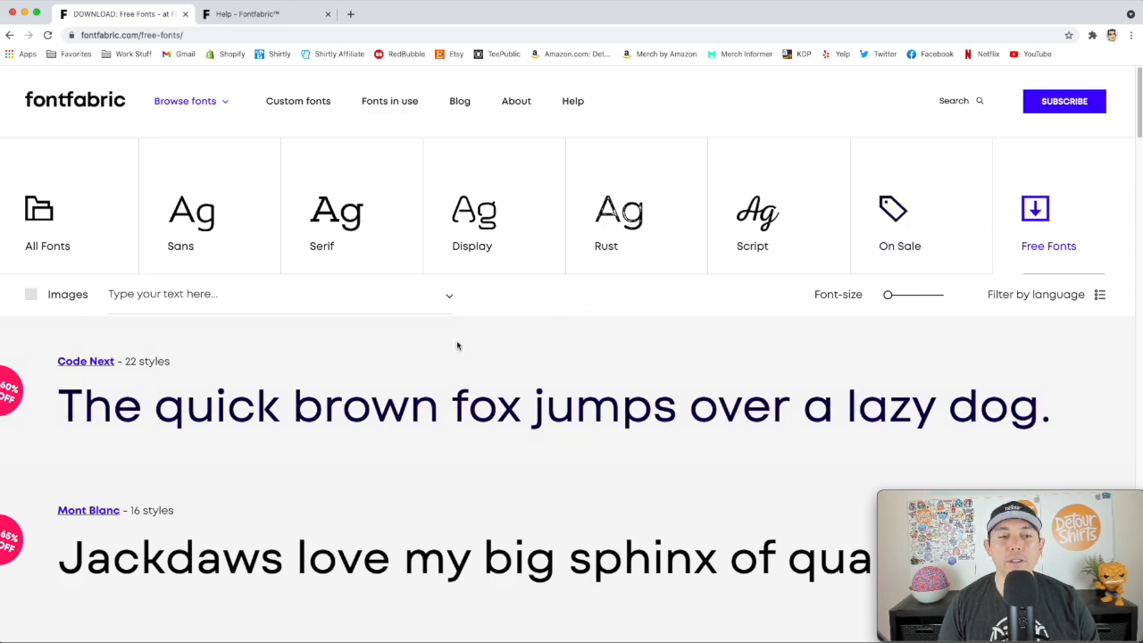
- Examine the sample lines in the free fonts list, comparing script, display and sans styles down to Nexa Script, Sensei and Yarin
scroll(313, 348, "down", 4)
scroll(511, 377, "down", 6)
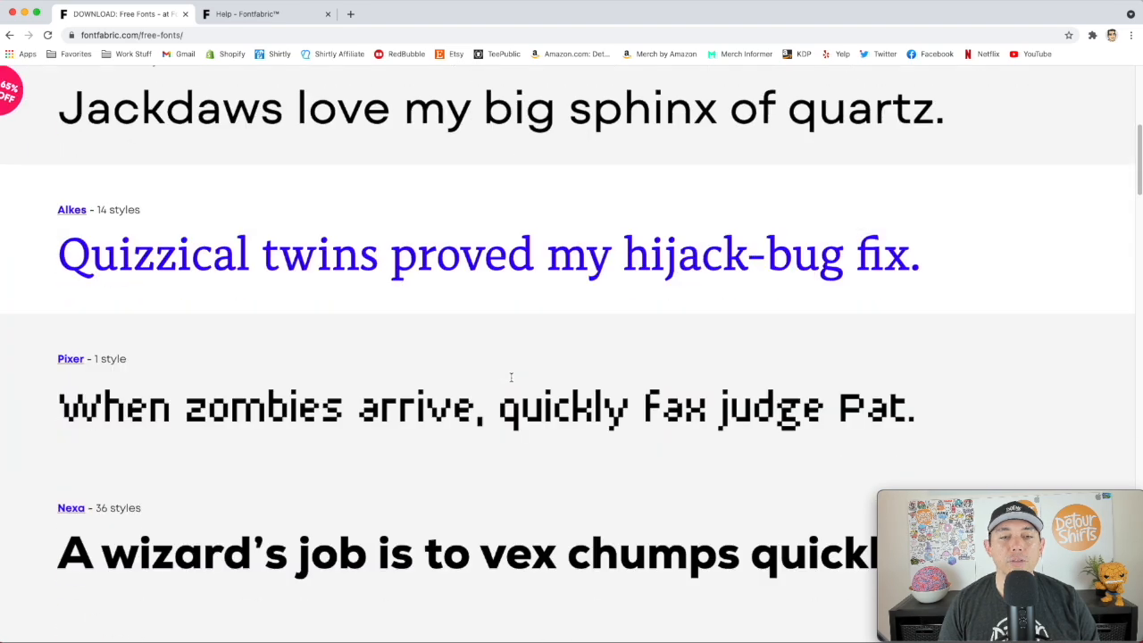
scroll(510, 377, "down", 6)
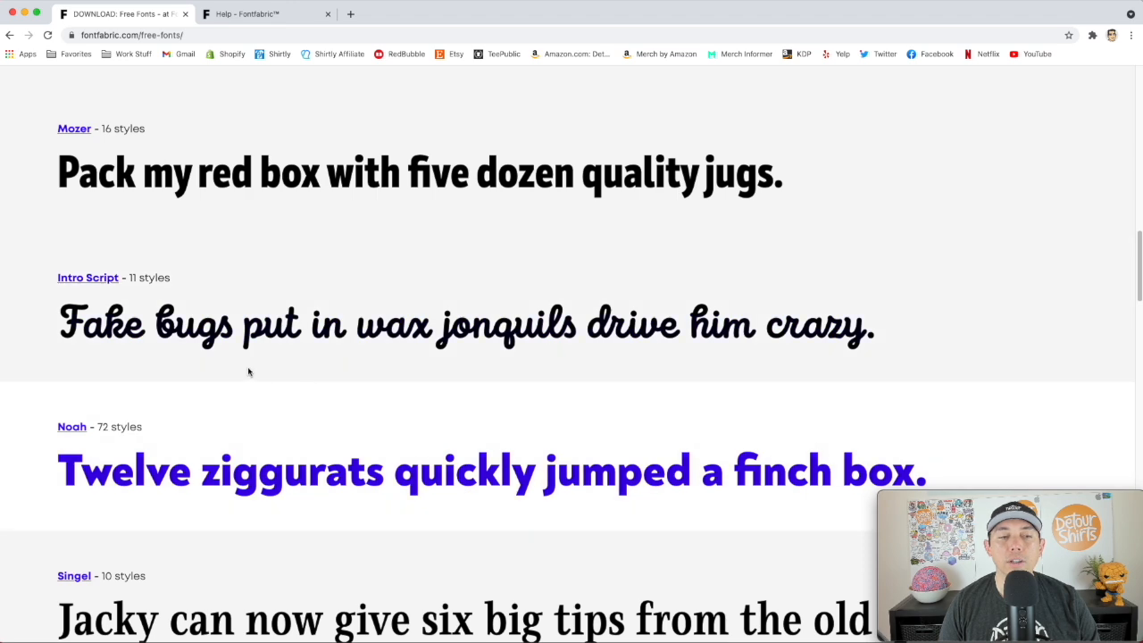
scroll(448, 281, "down", 5)
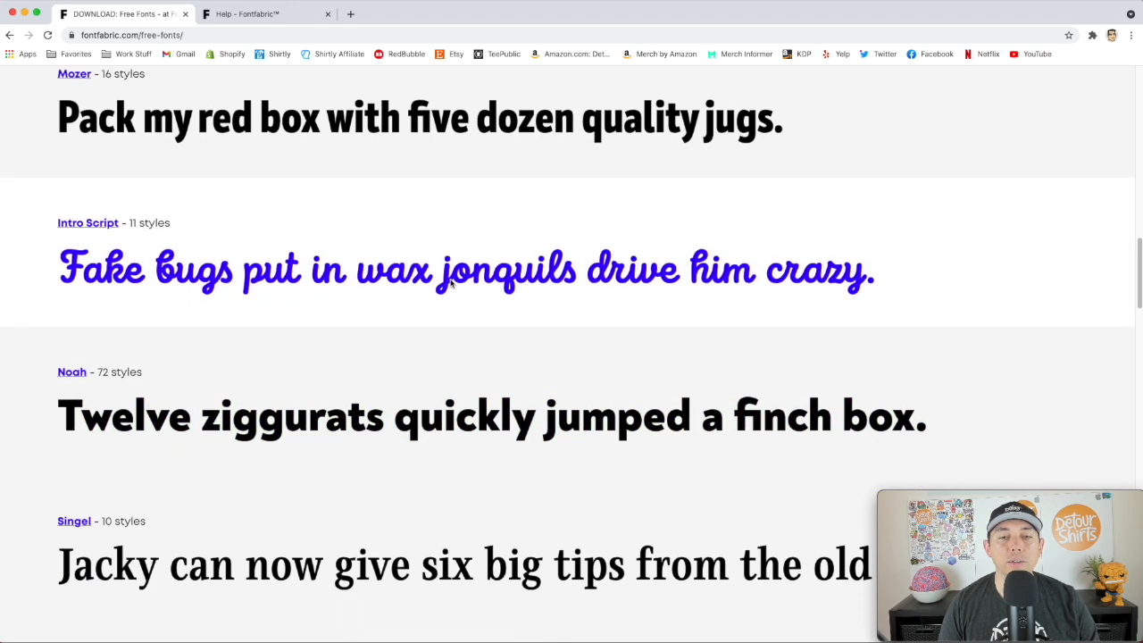
scroll(544, 340, "down", 5)
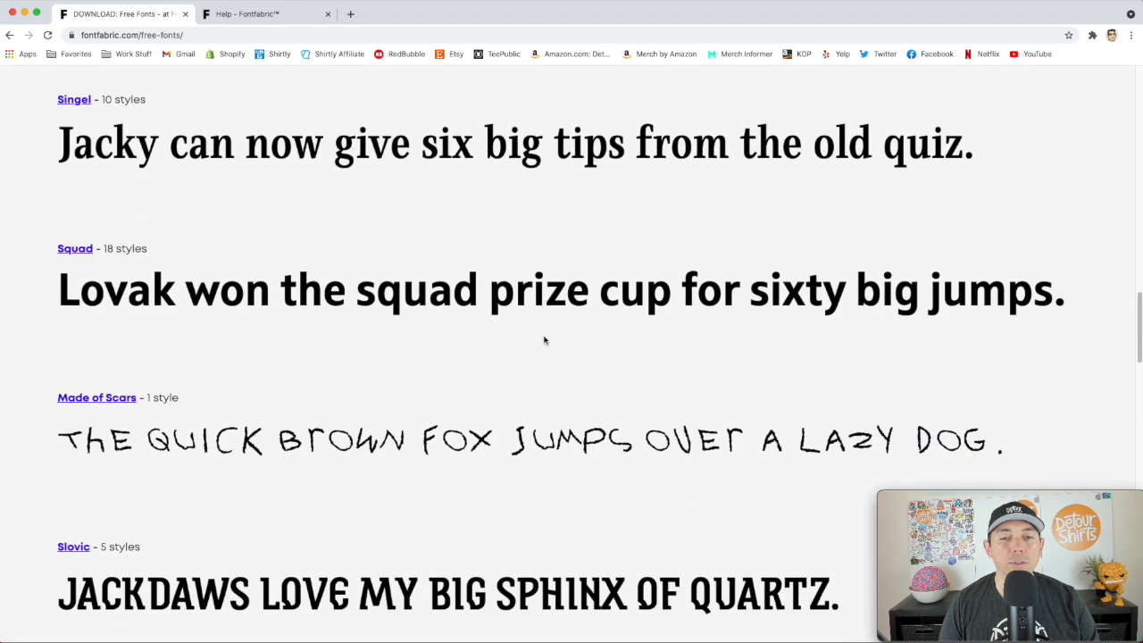
scroll(541, 347, "down", 3)
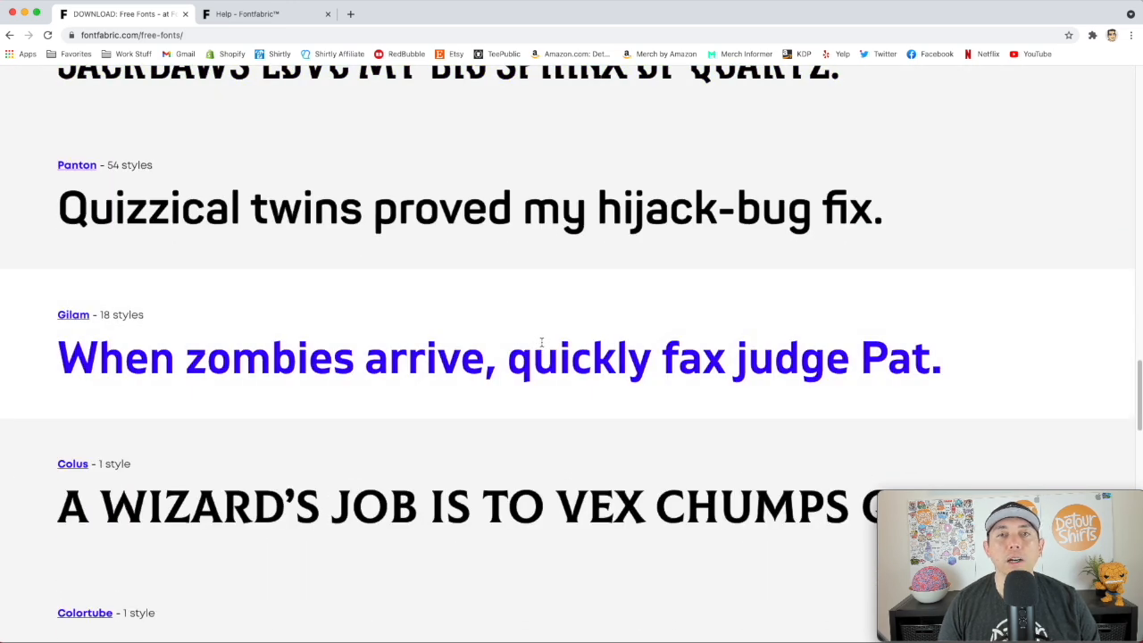
scroll(540, 341, "down", 7)
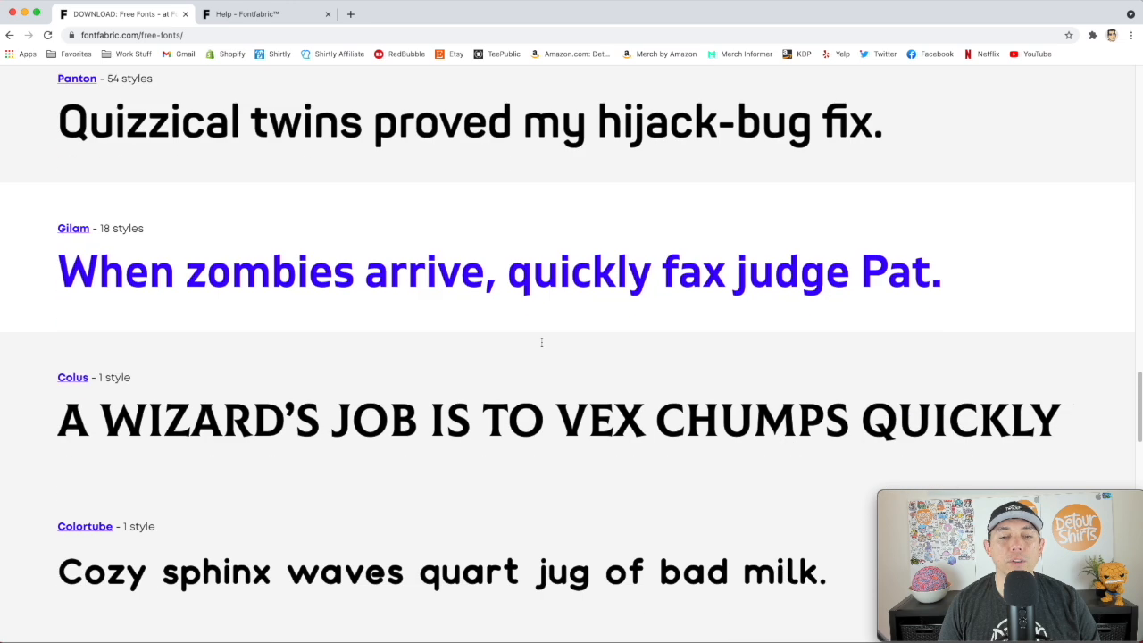
scroll(541, 342, "down", 2)
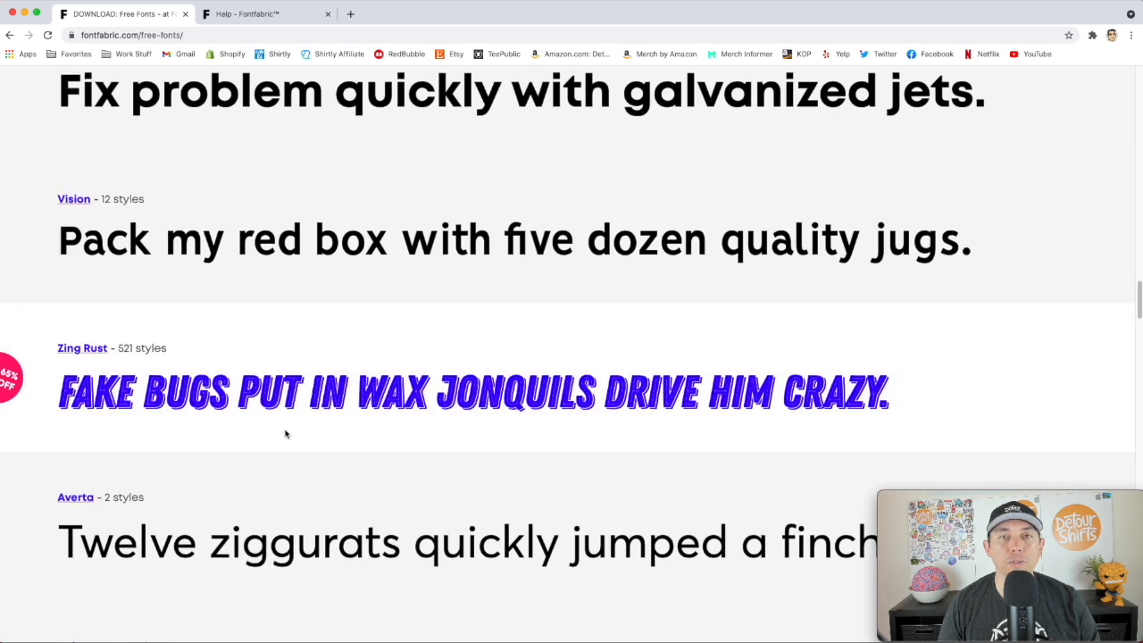
scroll(368, 362, "down", 10)
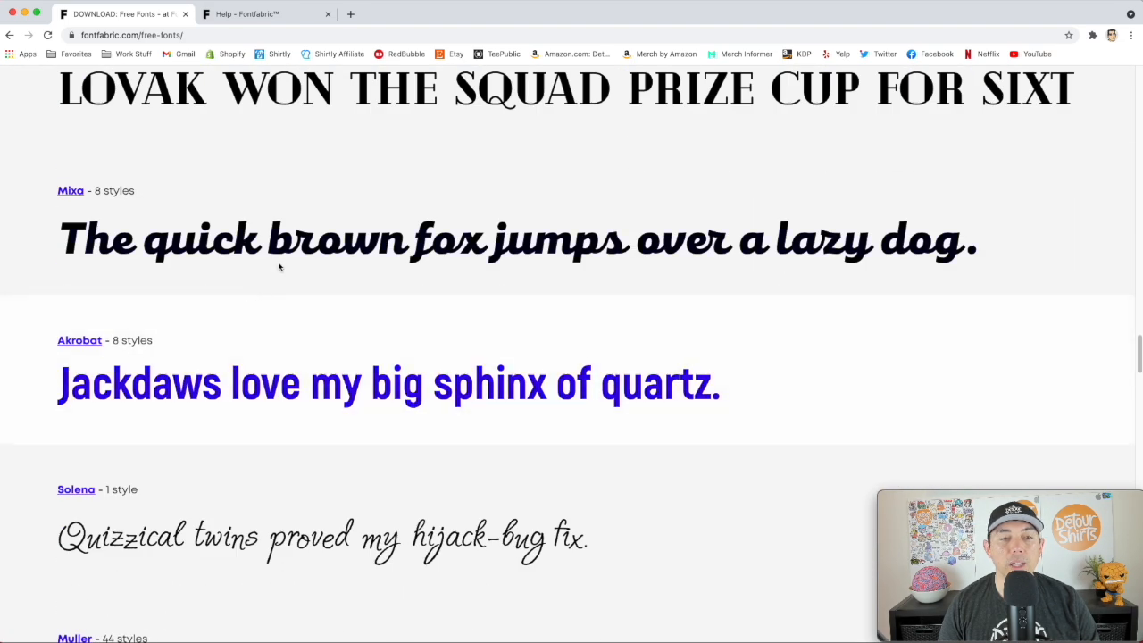
scroll(374, 297, "down", 2)
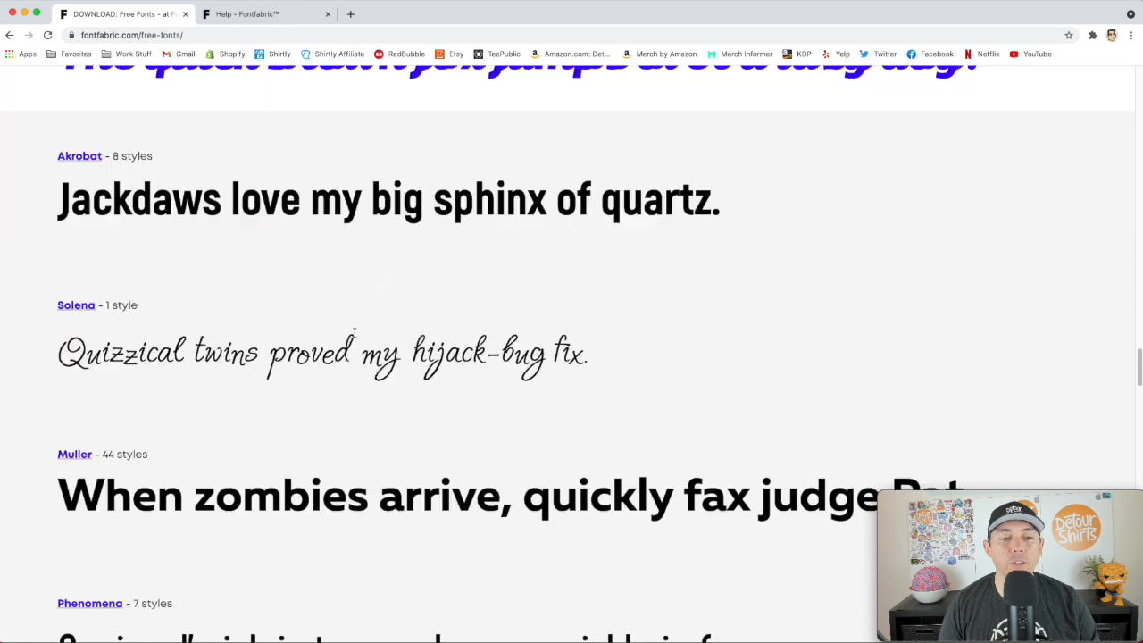
scroll(377, 384, "down", 5)
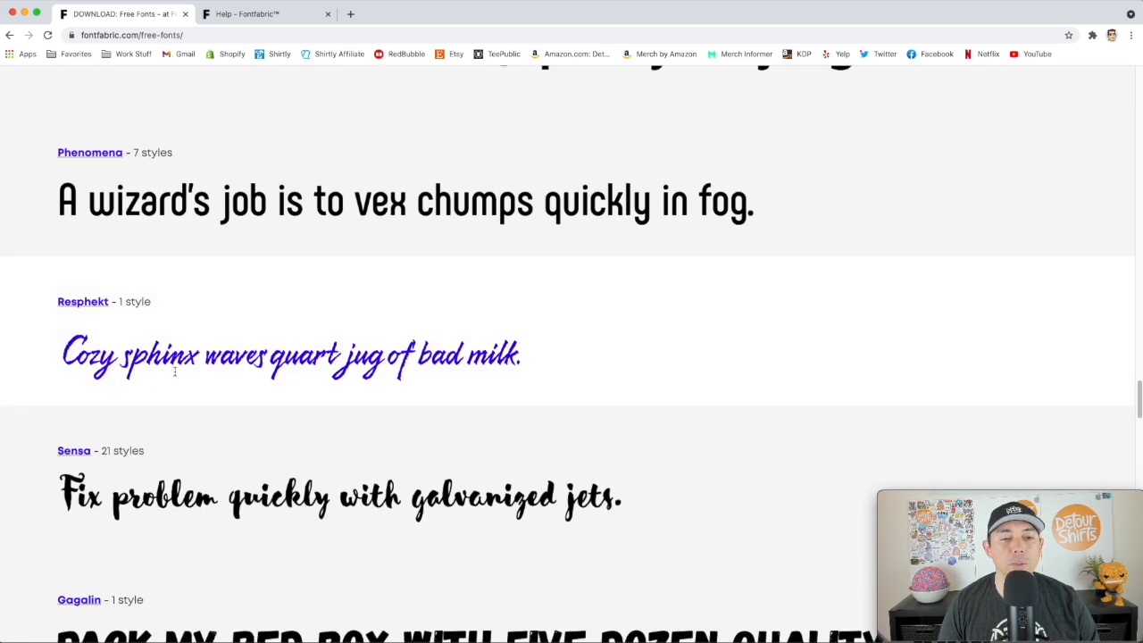
scroll(585, 359, "down", 2)
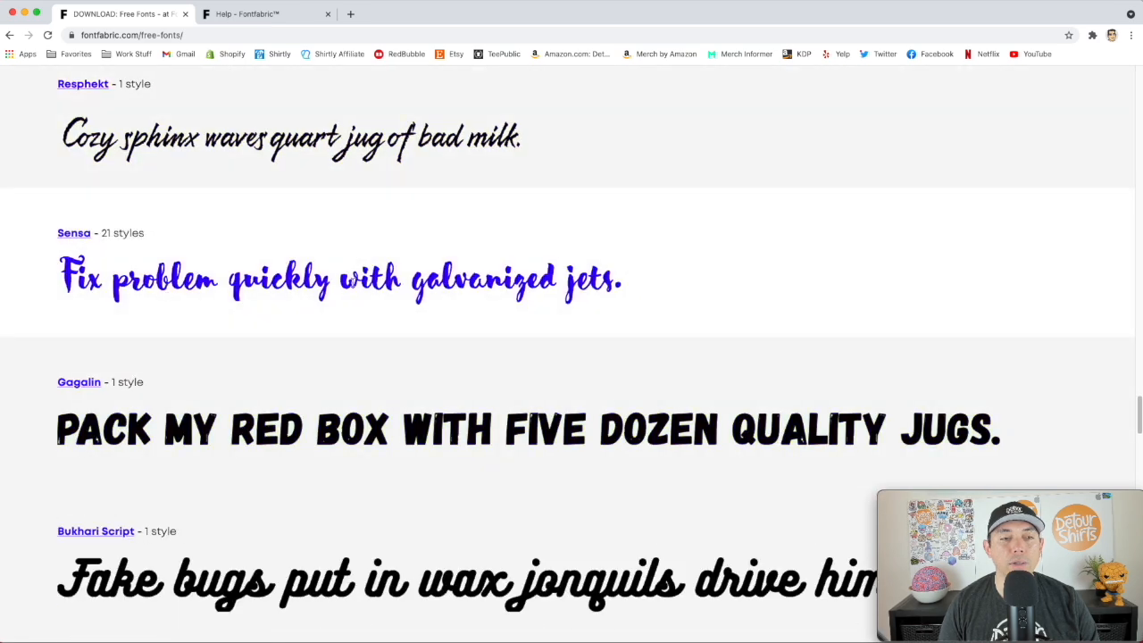
scroll(438, 281, "down", 2)
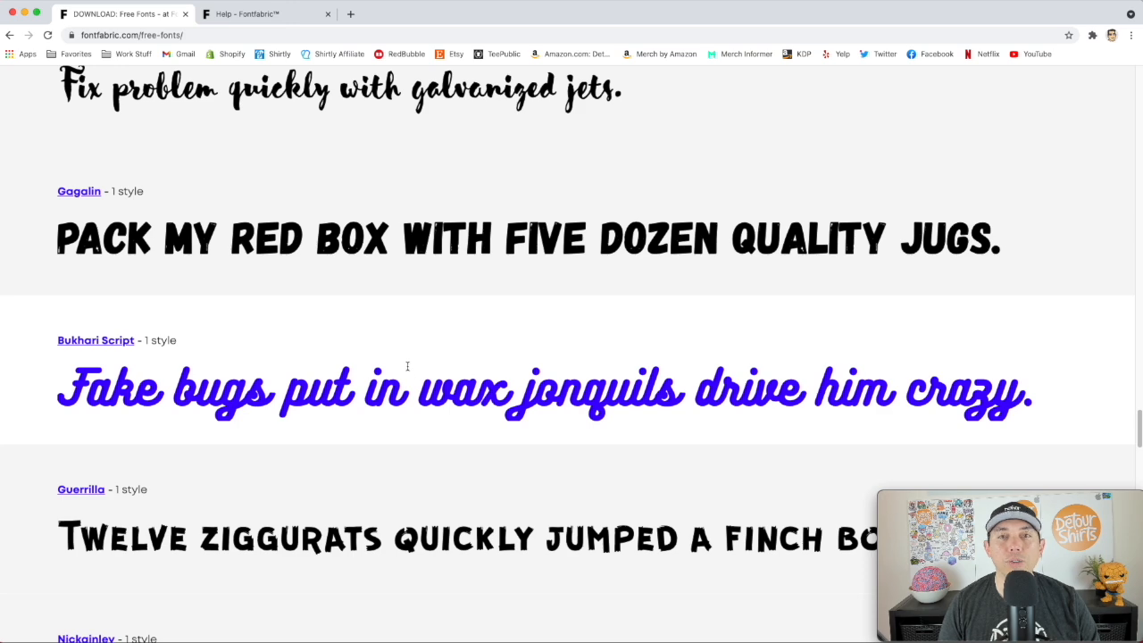
scroll(407, 366, "down", 1)
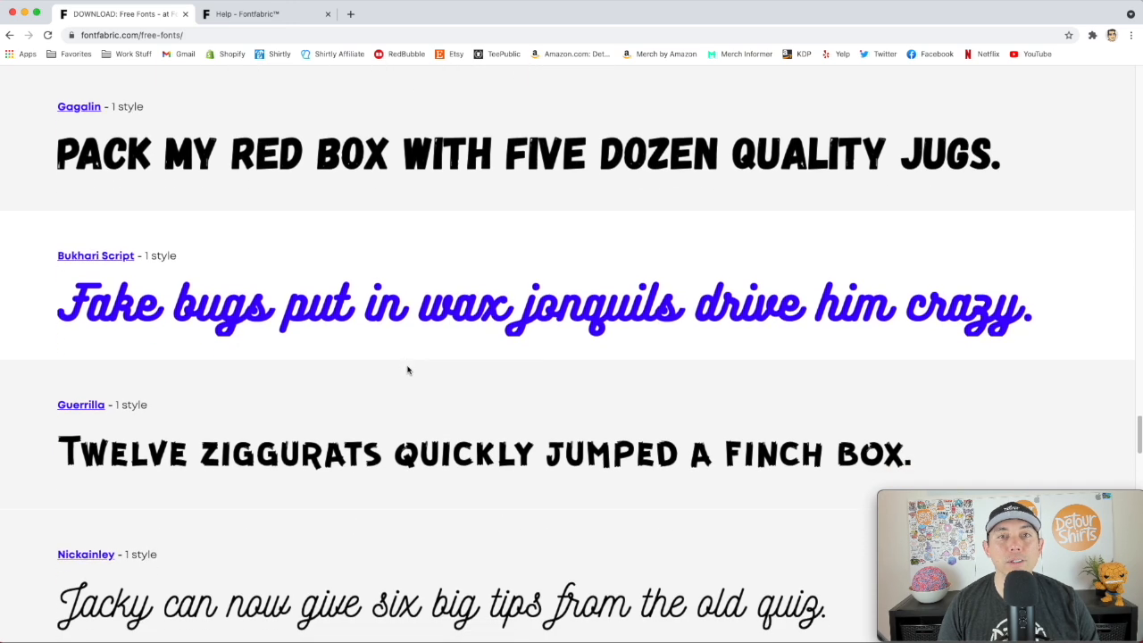
scroll(407, 367, "down", 2)
scroll(407, 370, "down", 5)
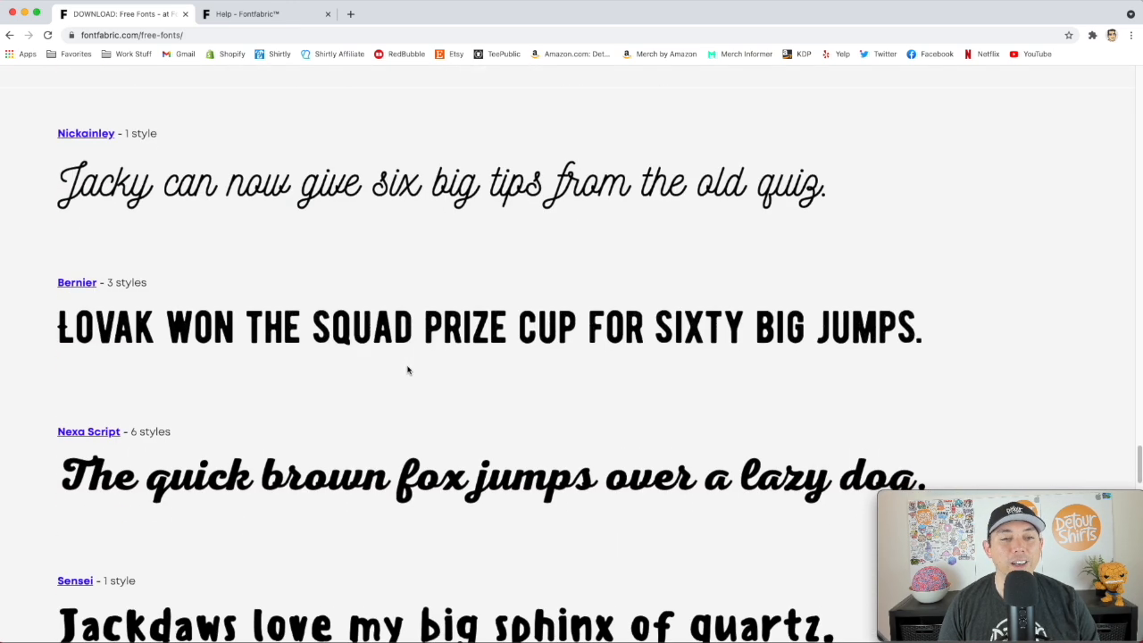
scroll(408, 369, "down", 2)
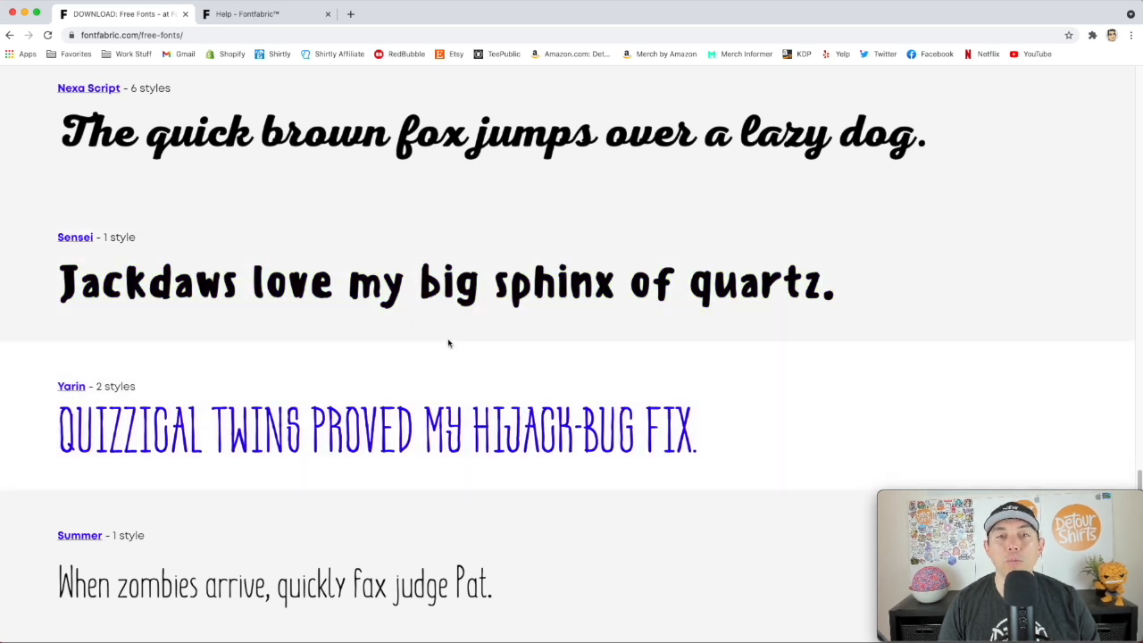
scroll(691, 415, "down", 2)
scroll(694, 401, "up", 3)
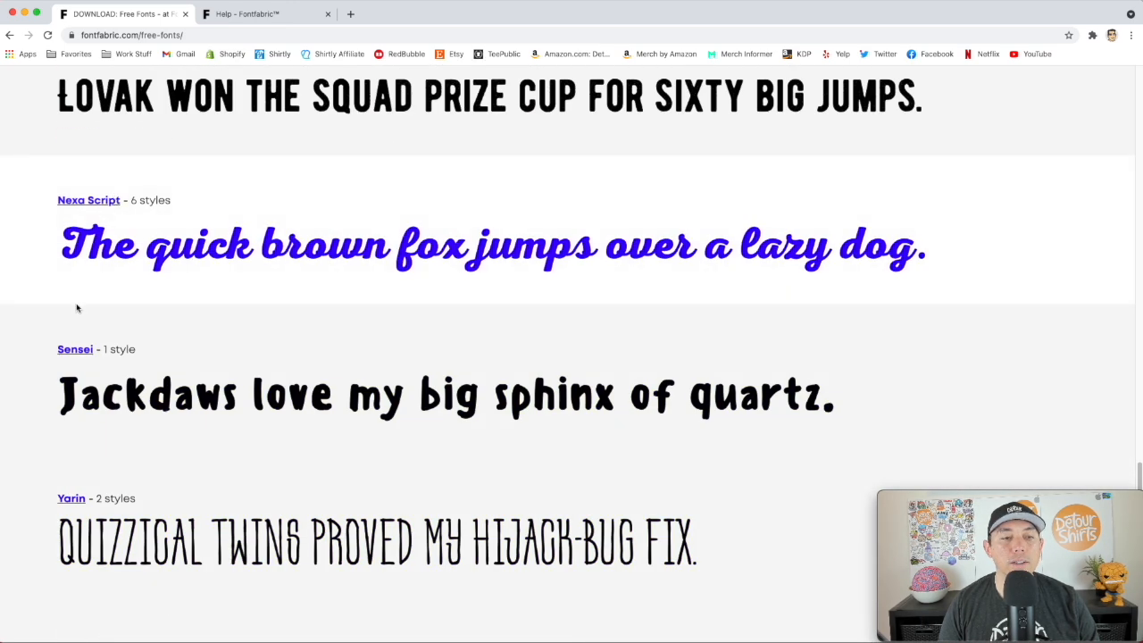
- Open the Sensei font's page and examine its mockups, Latin and Cyrillic alphabets, symbols and description
left_click(77, 351)
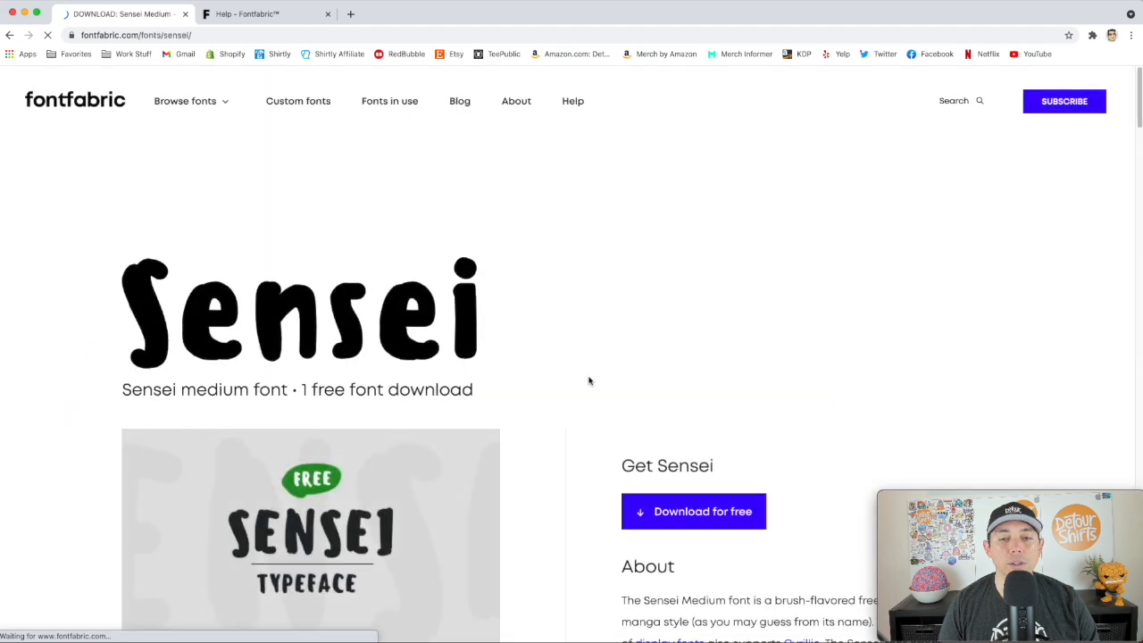
scroll(607, 384, "down", 3)
scroll(625, 397, "down", 4)
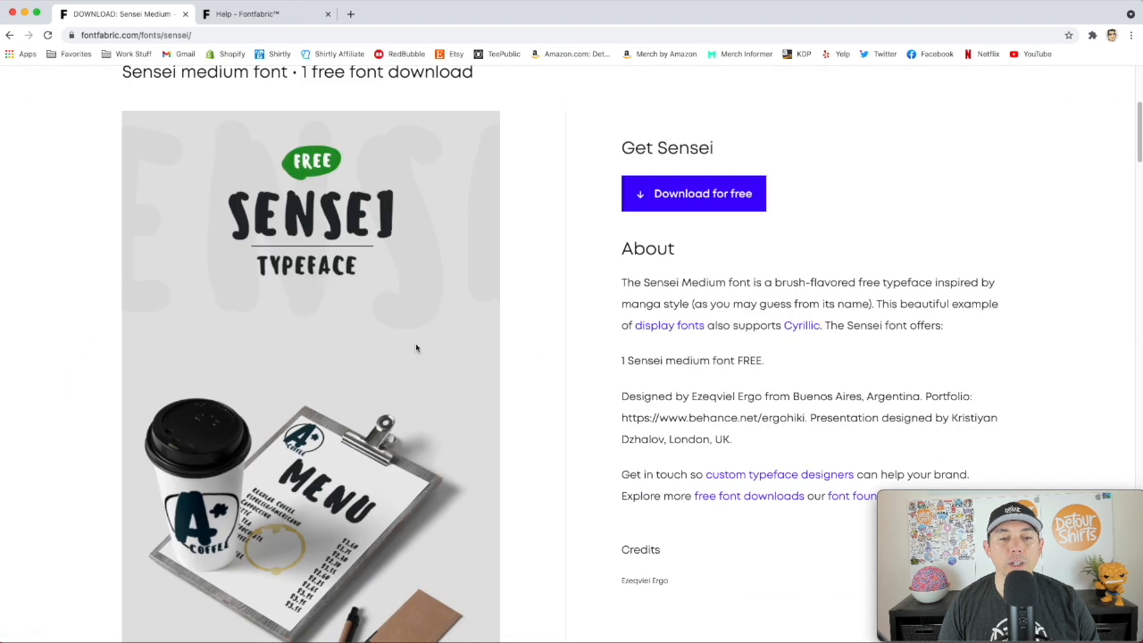
scroll(439, 352, "down", 1)
scroll(639, 381, "down", 4)
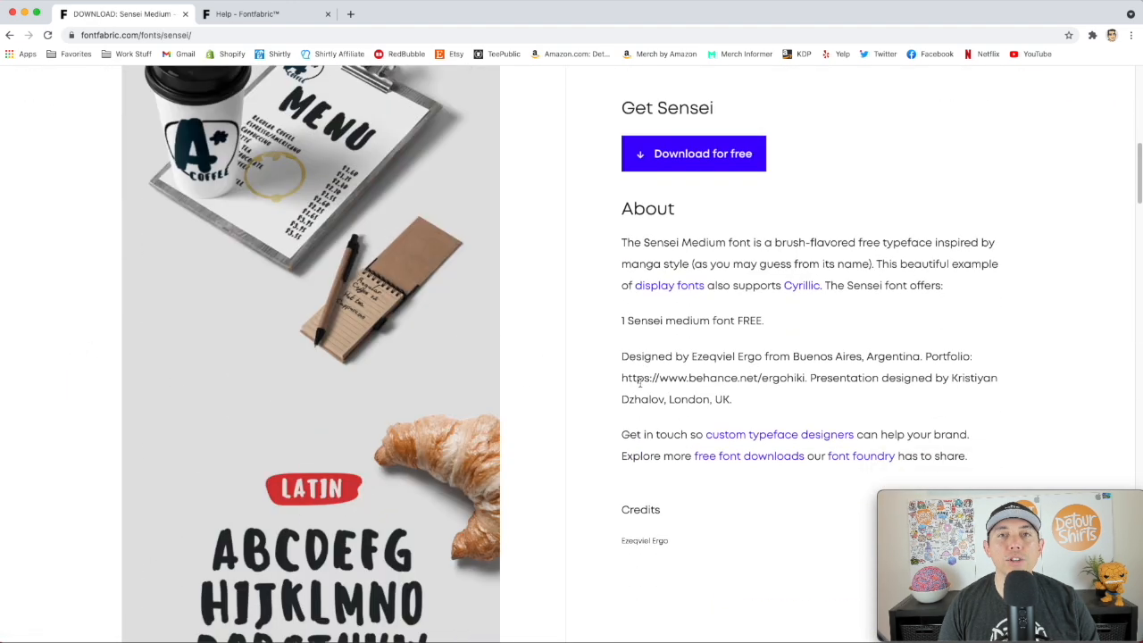
scroll(644, 377, "down", 10)
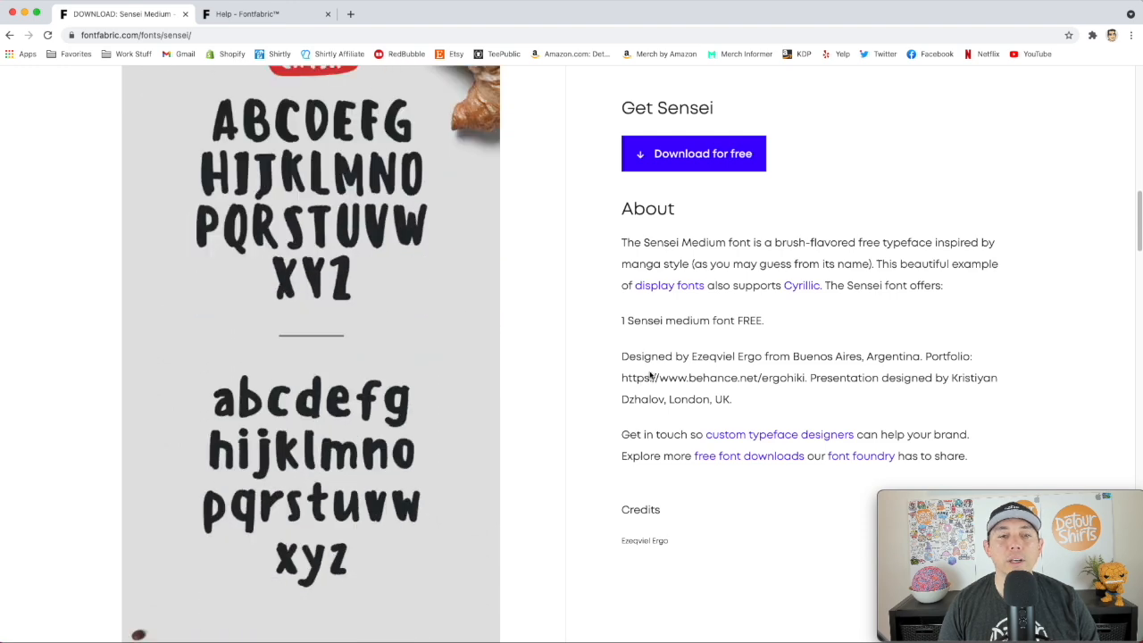
scroll(554, 341, "down", 15)
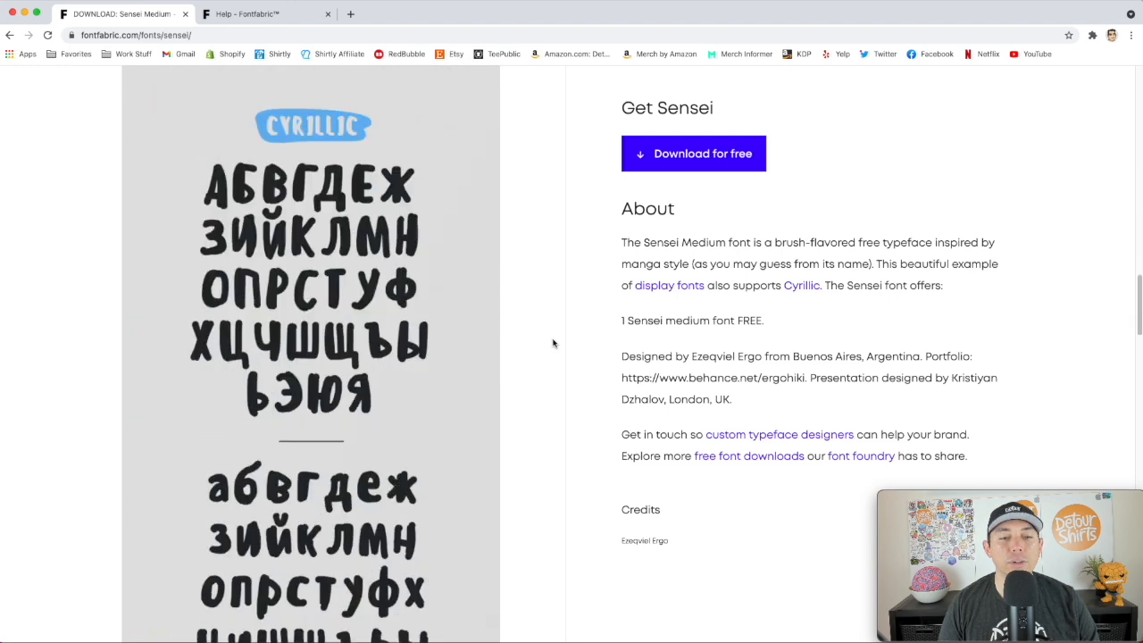
scroll(553, 343, "down", 15)
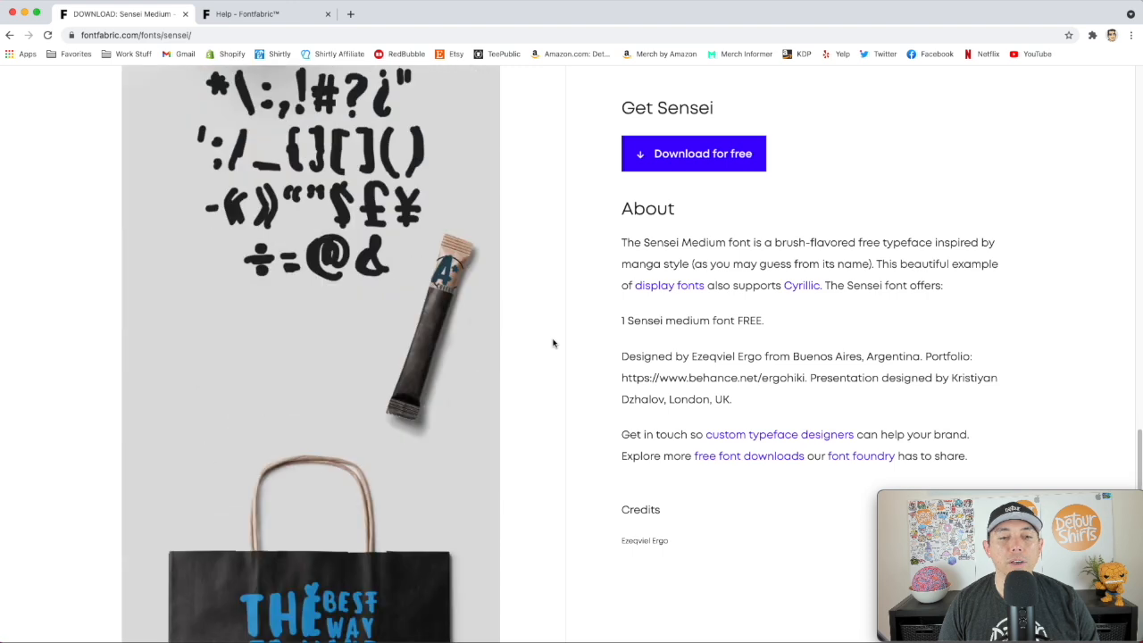
scroll(553, 342, "down", 1)
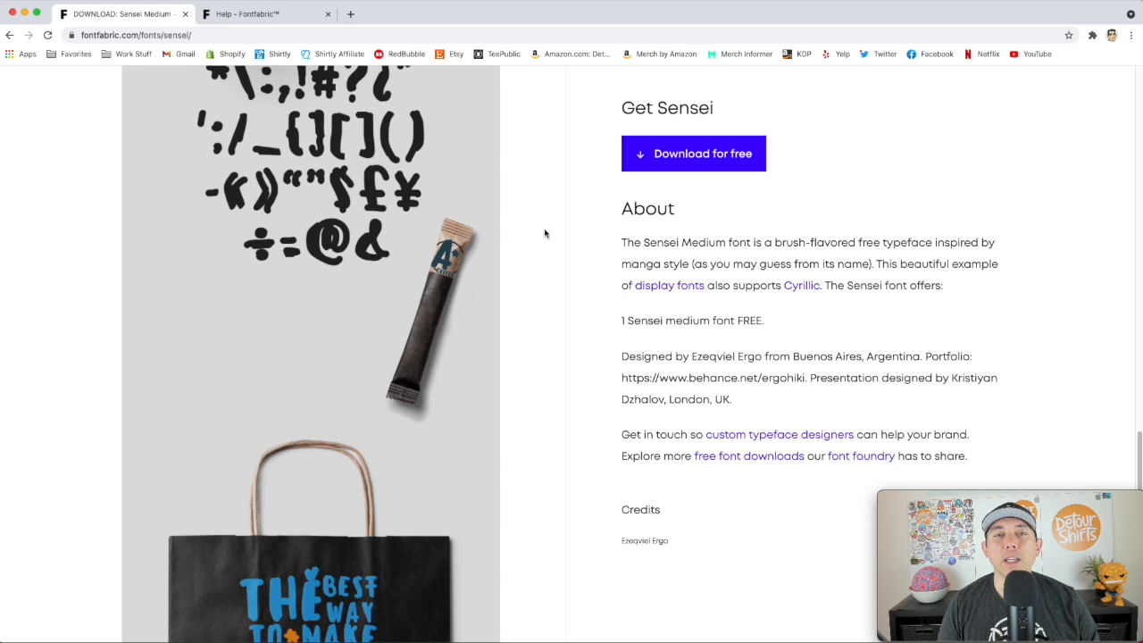
- Switch to the Fontfabric Help page that is already open
left_click(257, 14)
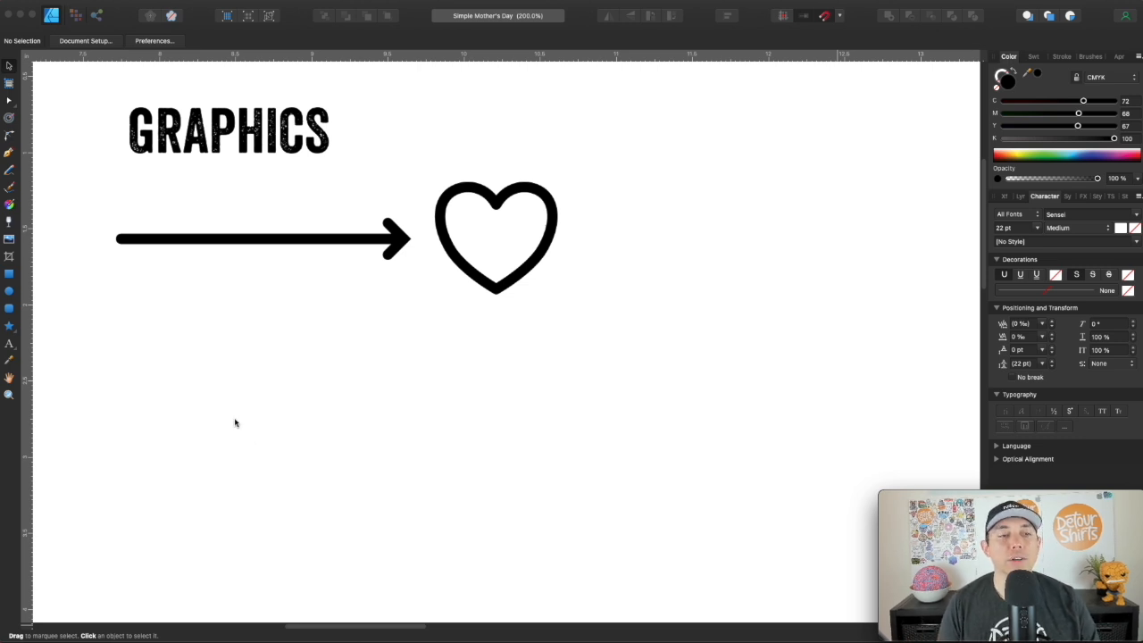
- In the Affinity Designer document, draw a straight horizontal line with the Pen tool below the arrow, slightly shorter than the arrow
left_click(289, 240)
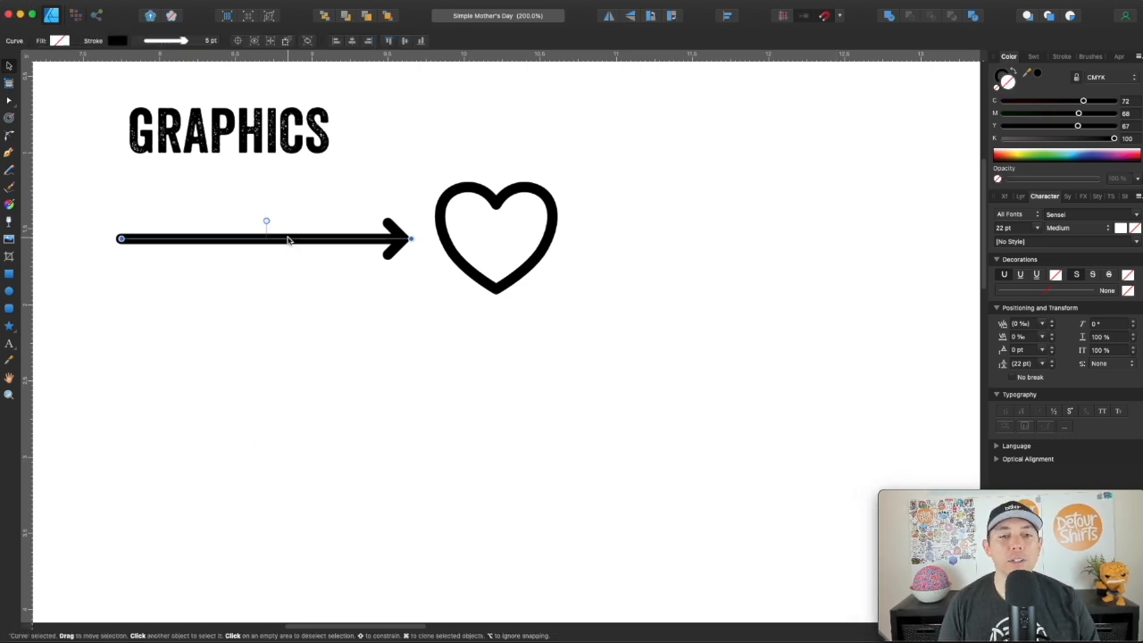
left_click(251, 331)
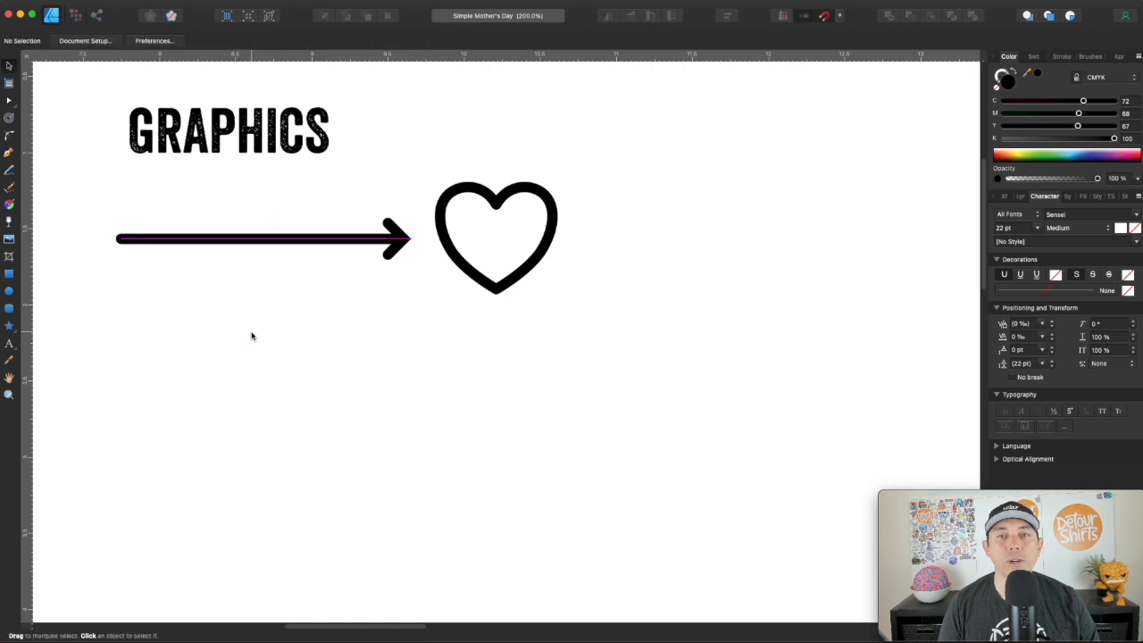
left_click(9, 154)
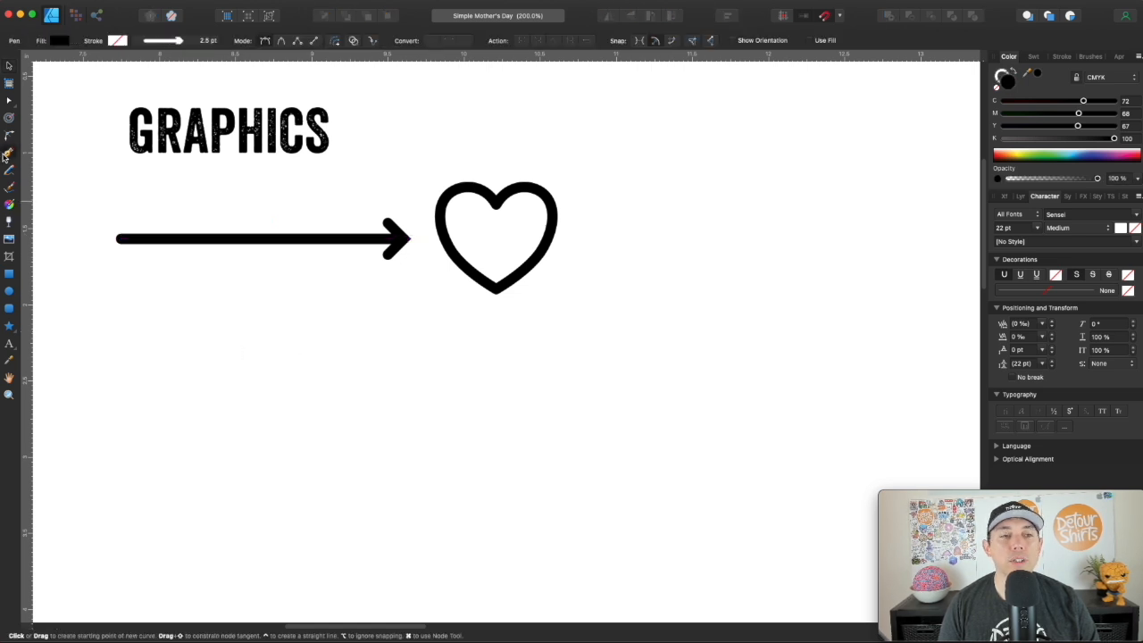
left_click(121, 368)
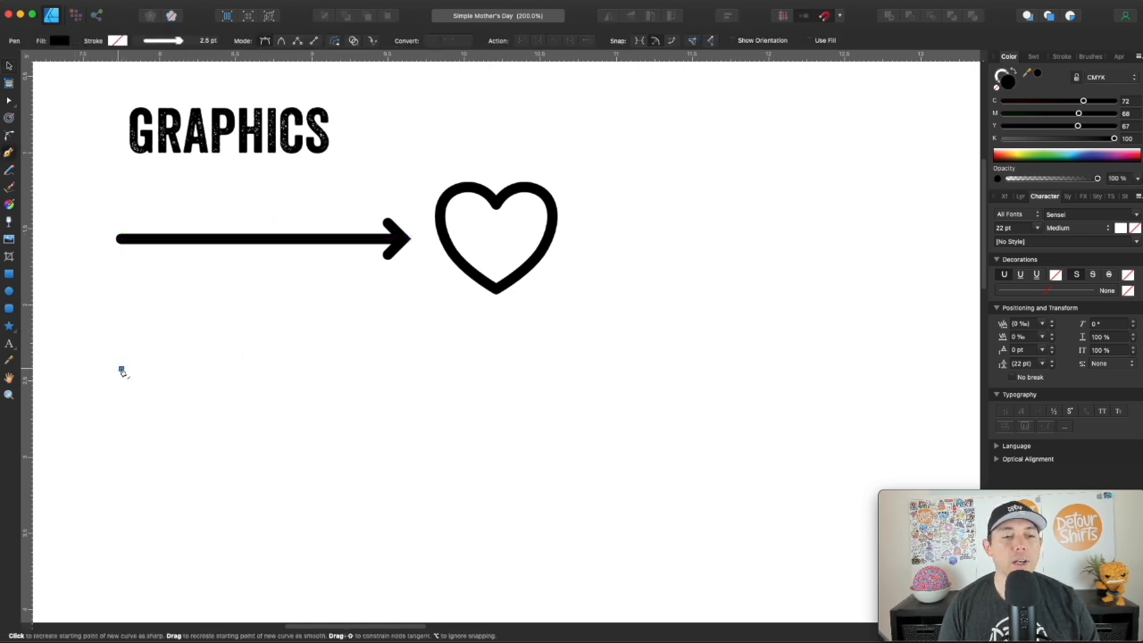
left_click(368, 370)
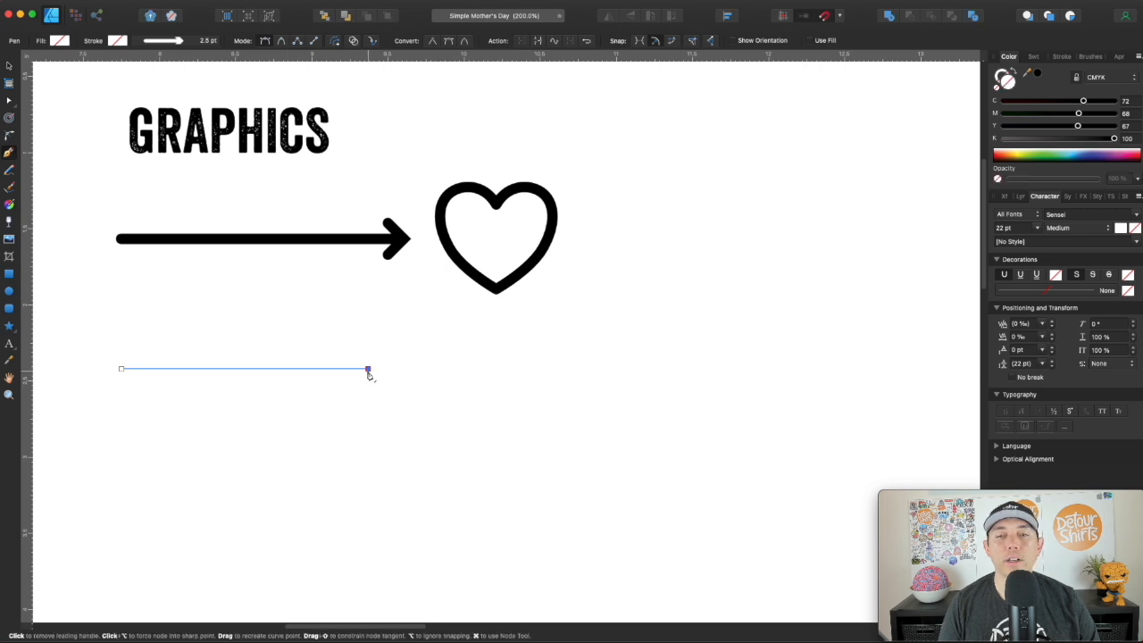
- Give the new straight line a black stroke and set its stroke width to 5 pt
left_click(1010, 86)
left_click(1014, 72)
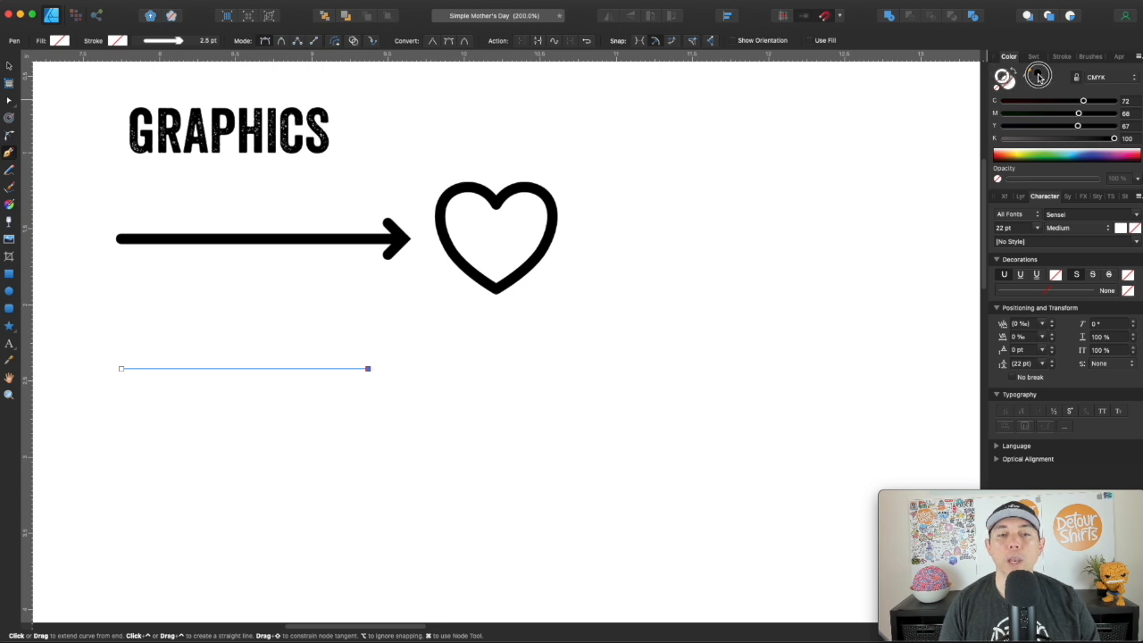
left_click(1036, 74)
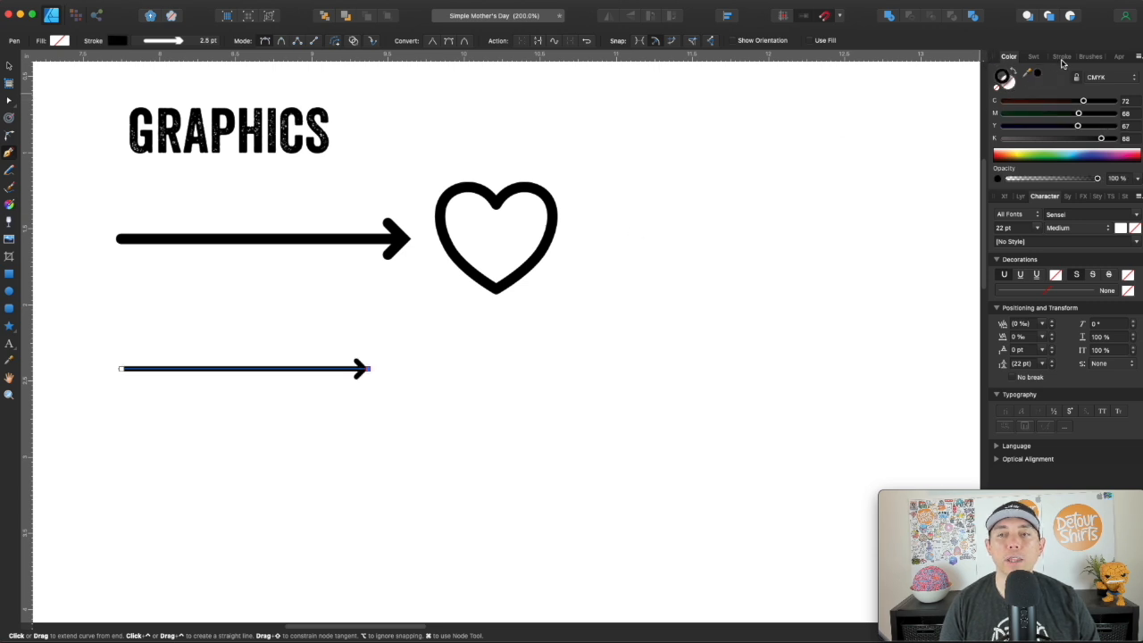
left_click(1062, 57)
left_click_drag(1037, 90, 1043, 91)
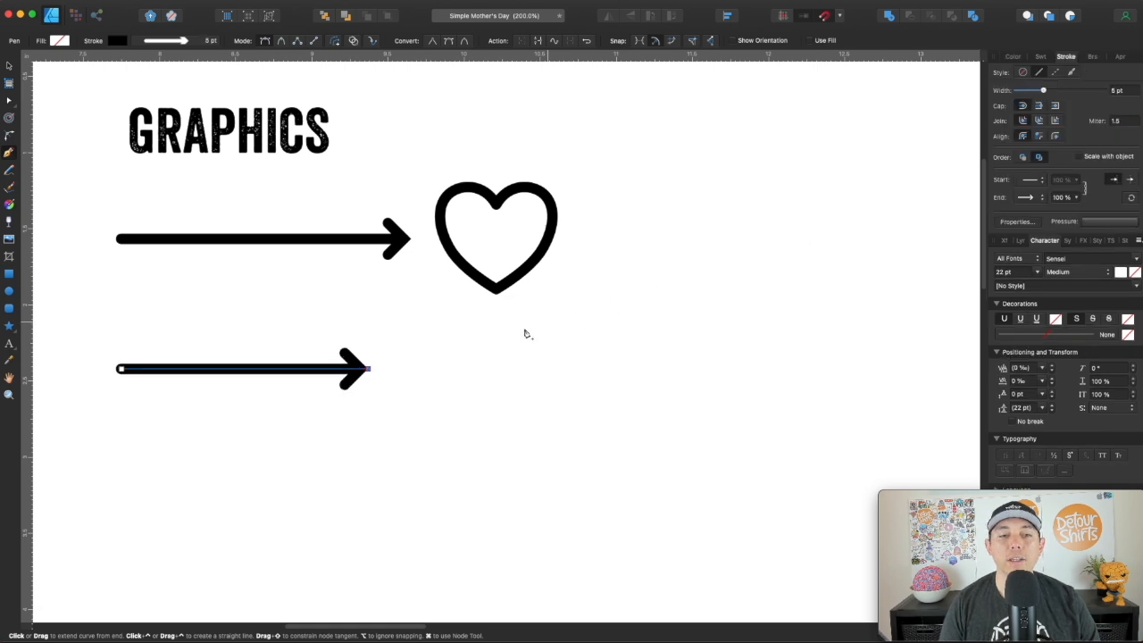
- Set the line's end arrowhead to None, try the other end styles, and reapply the Simple arrowhead
left_click(1018, 198)
left_click(1036, 106)
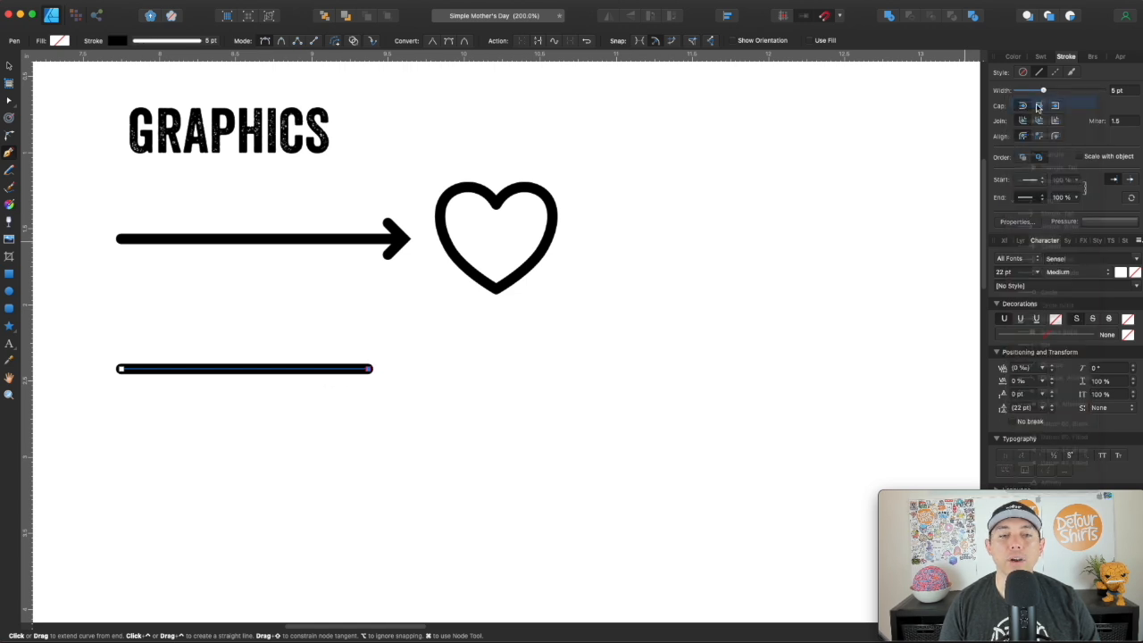
left_click(1034, 197)
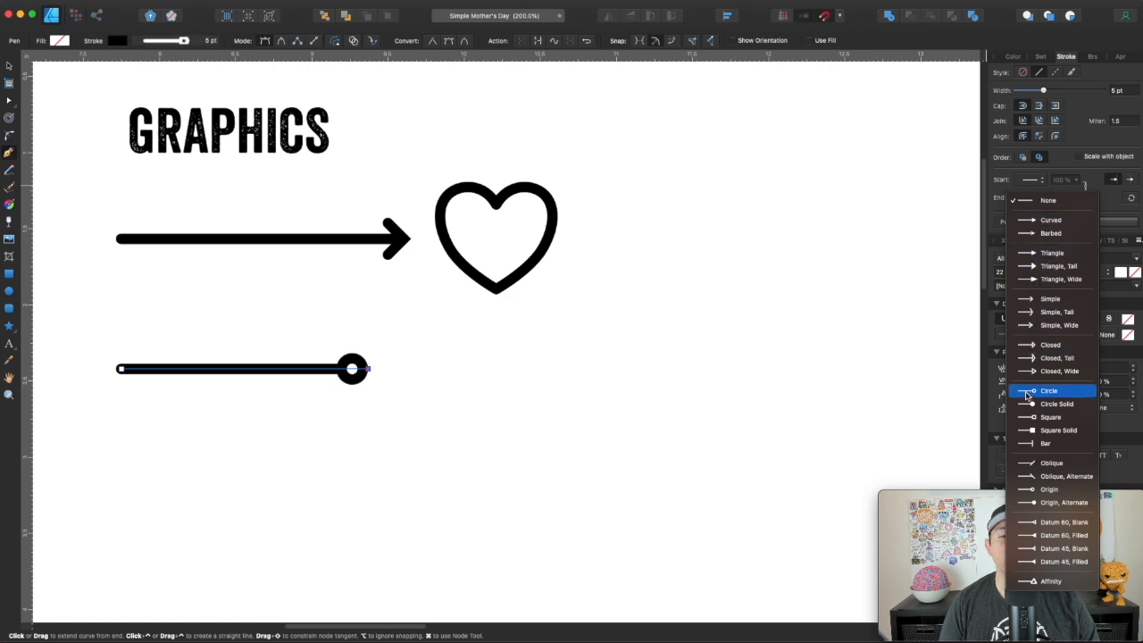
left_click(1031, 298)
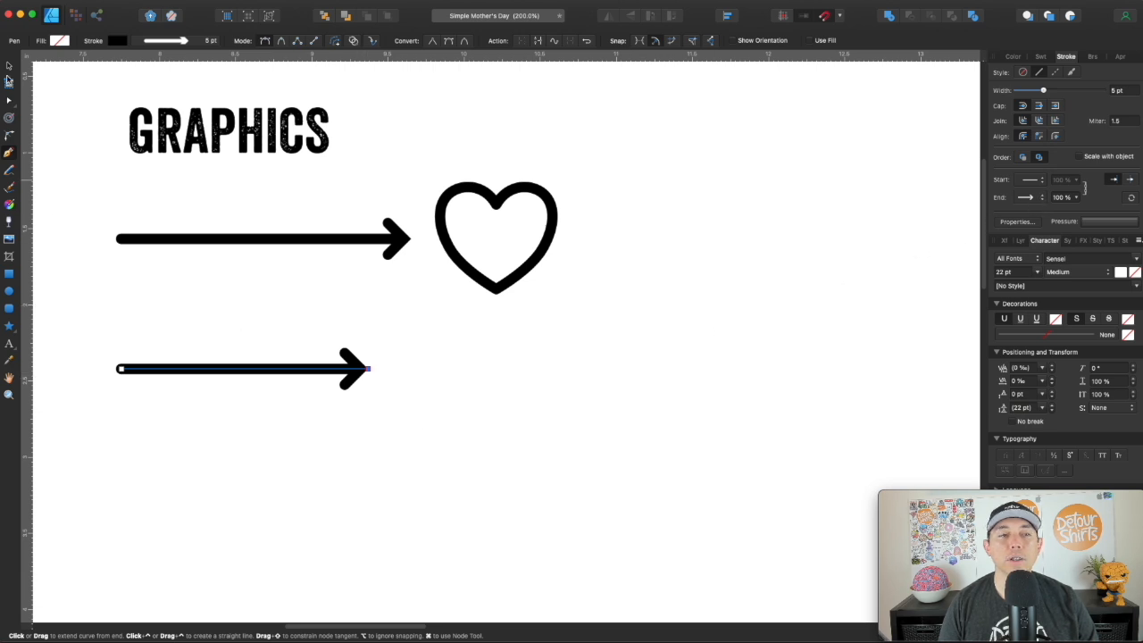
- Shorten the new arrow slightly by resizing it from its arrowhead end, and deselect it
left_click(9, 65)
left_click(237, 295)
left_click(355, 368)
mouse_move(357, 368)
left_mouse_down()
mouse_move(498, 346)
mouse_move(350, 351)
left_mouse_up()
left_click(393, 375)
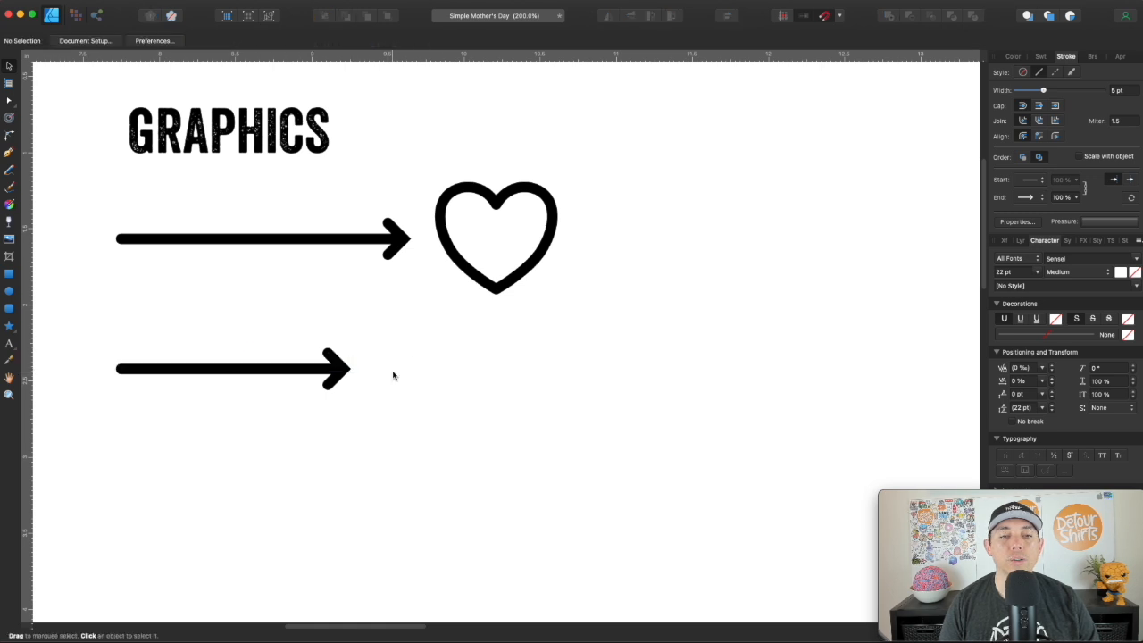
- Draw a heart beneath the existing heart with the Heart Tool and set its stroke's end arrowhead to None
left_click(534, 274)
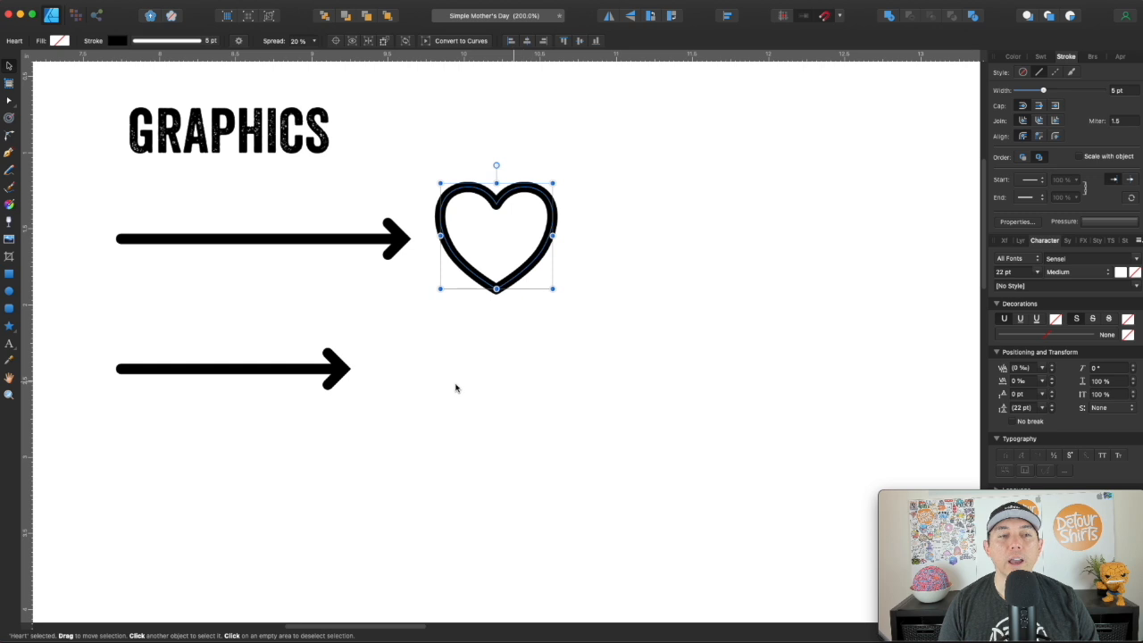
left_click(13, 331)
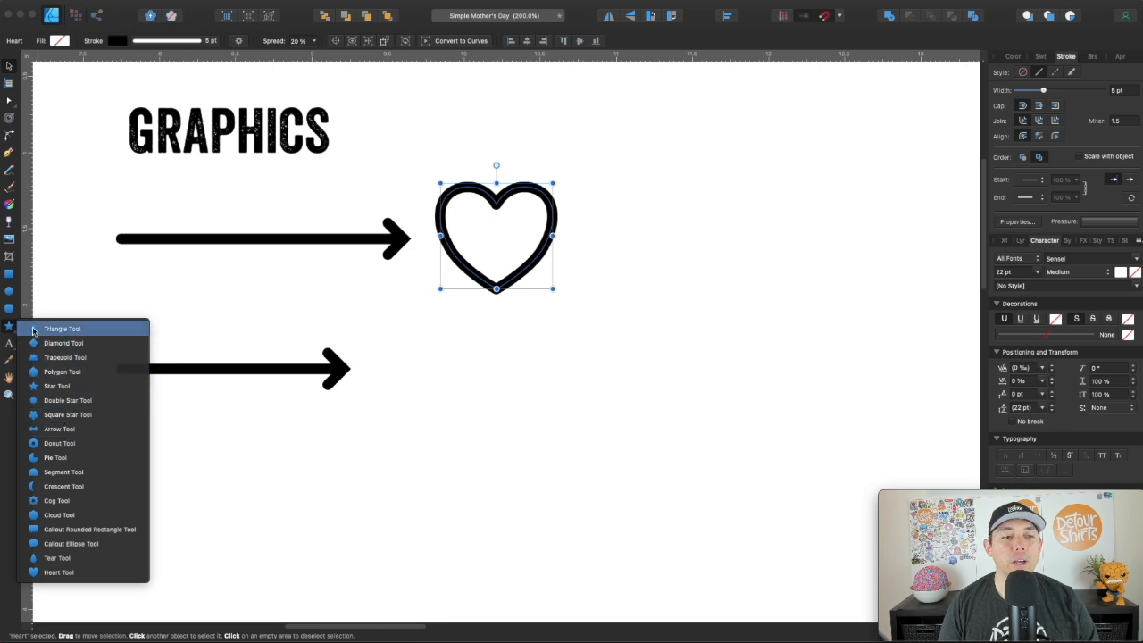
left_click(54, 328)
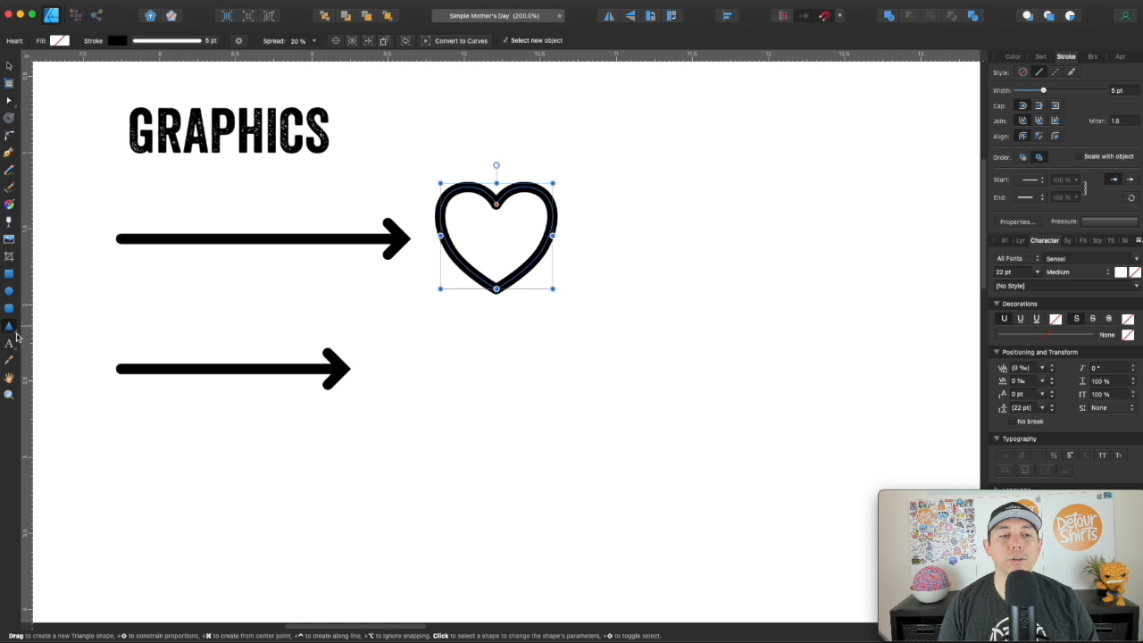
left_click(13, 330)
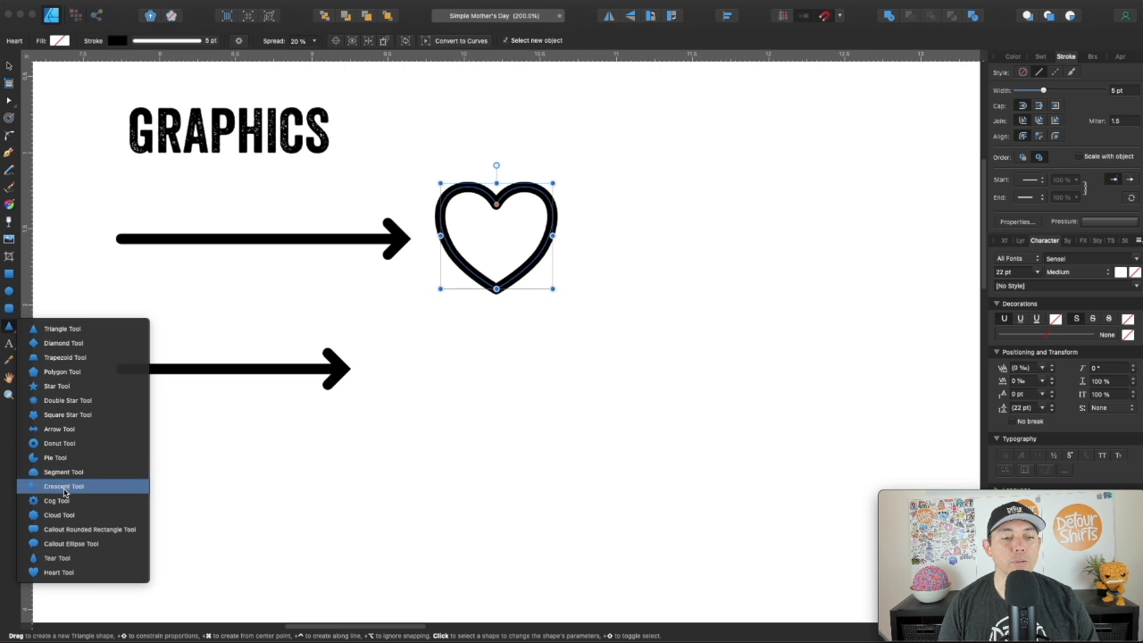
left_click(59, 572)
mouse_move(415, 343)
left_mouse_down()
mouse_move(520, 452)
mouse_move(486, 488)
left_mouse_up()
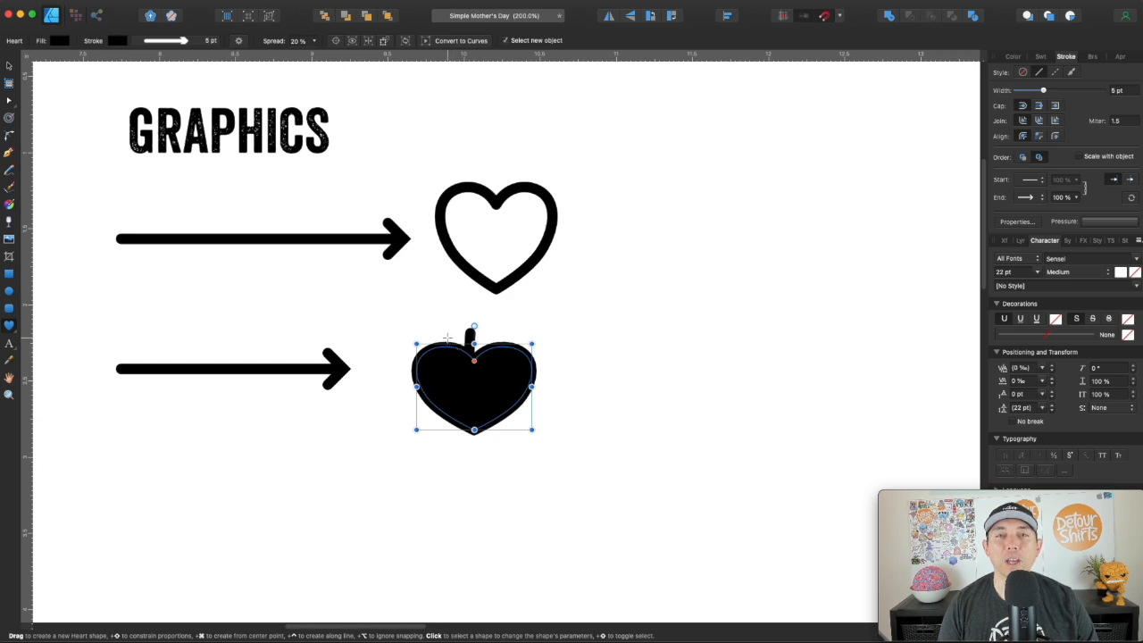
left_click(1033, 206)
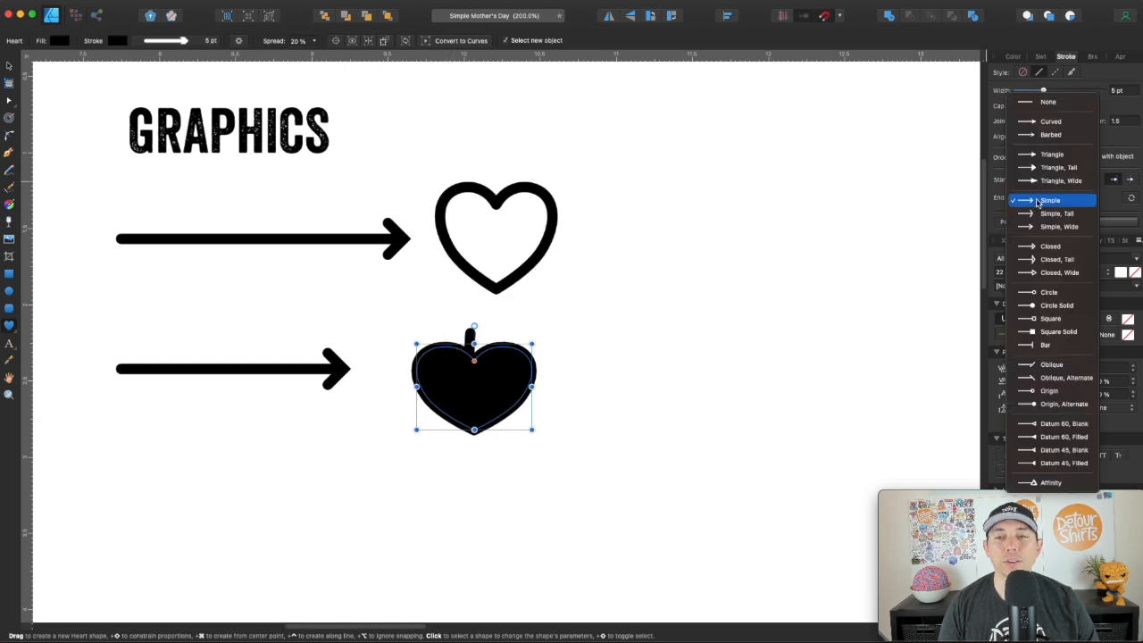
left_click(1049, 102)
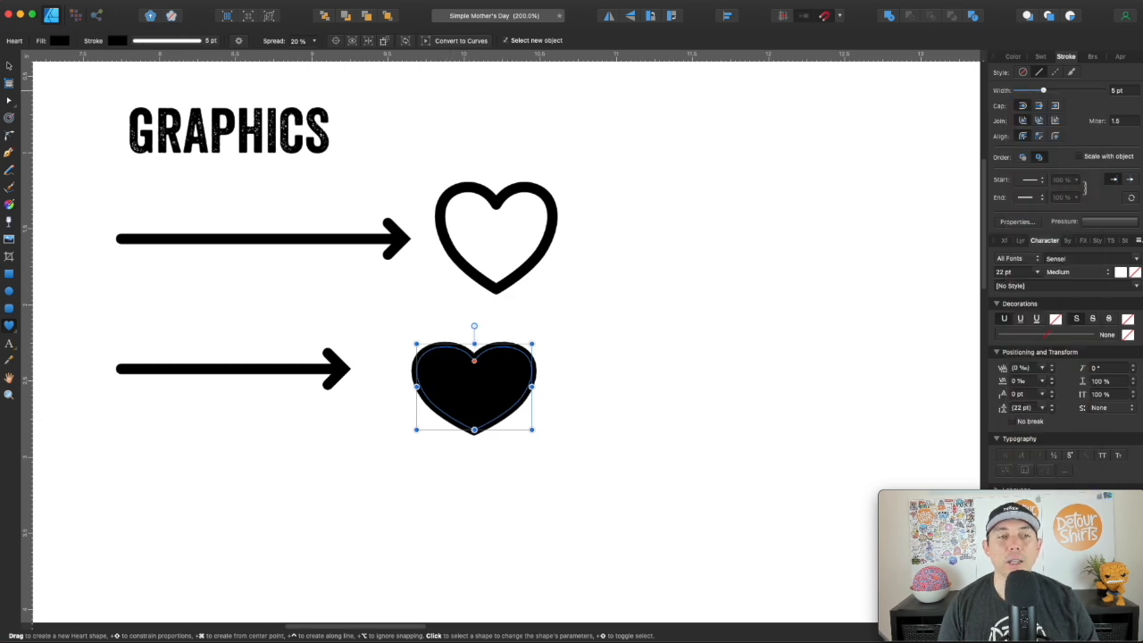
- Stretch the new heart slightly taller from its lower edge and remove its fill, leaving only the black outline
left_click(8, 65)
left_click_drag(470, 430, 470, 448)
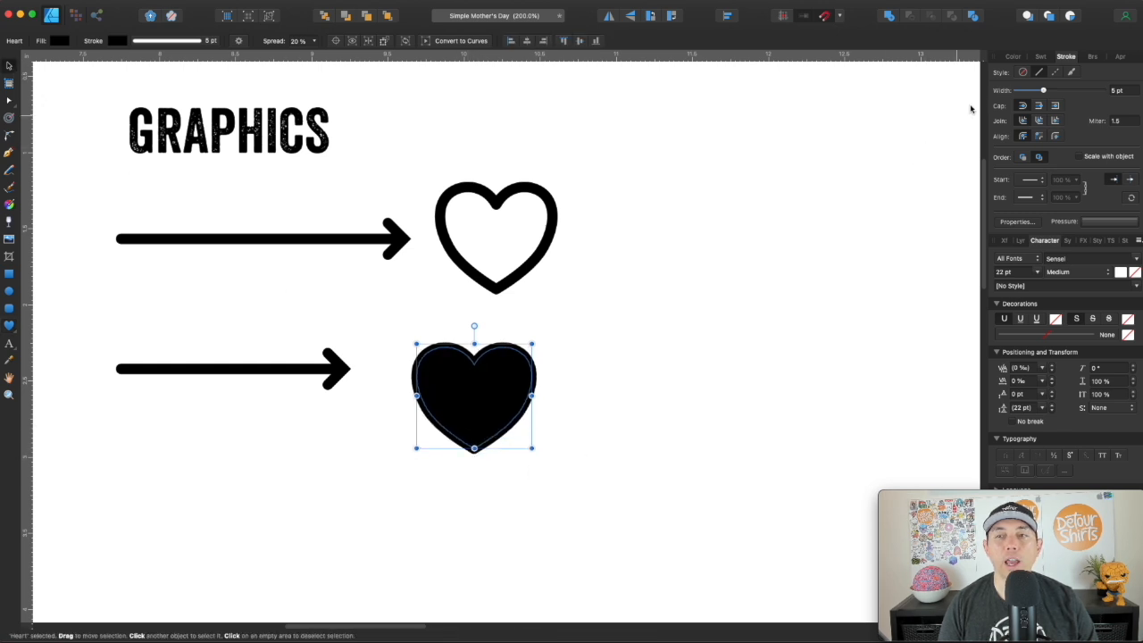
left_click(1011, 58)
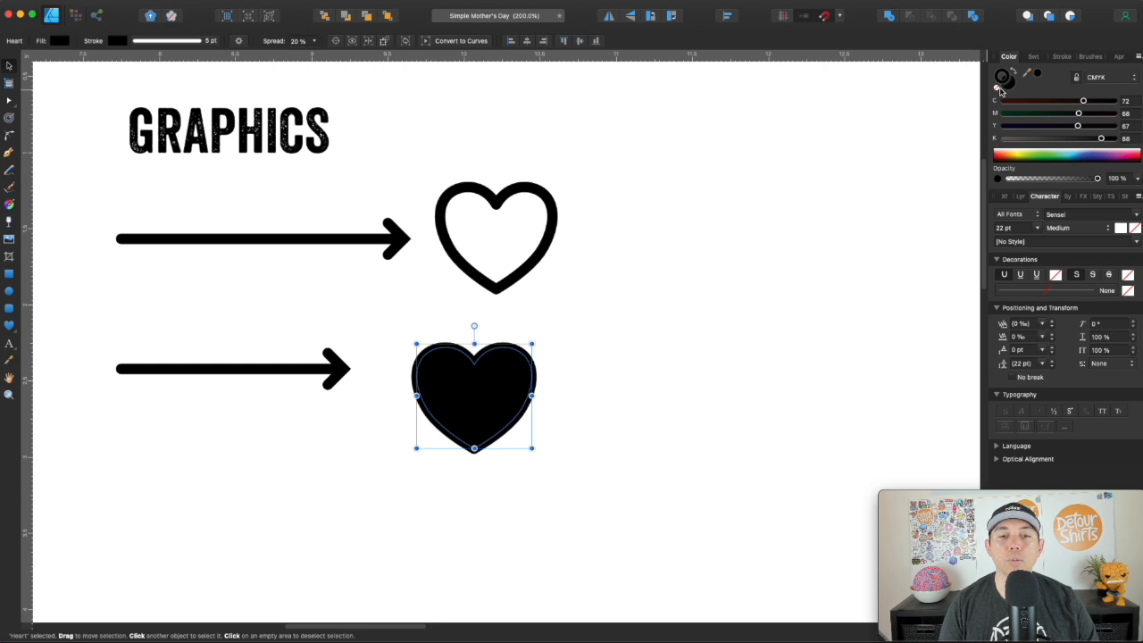
left_click(998, 89)
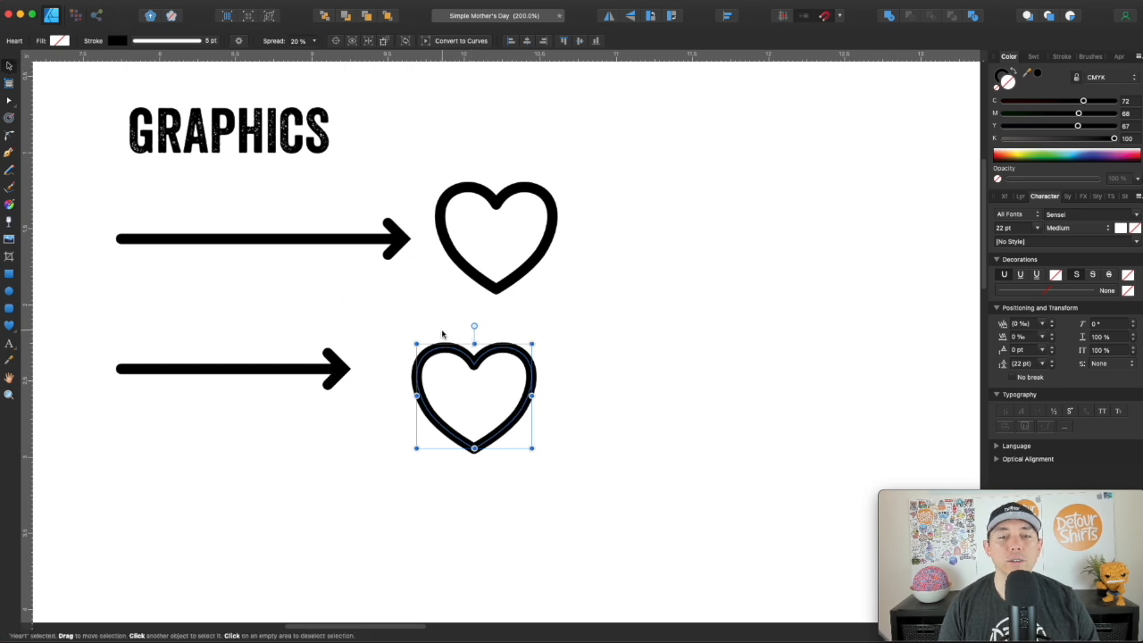
- Swap the new heart's fill and stroke back and forth to compare solid and outlined versions, ending on the outline
left_click(1013, 73)
left_click(1012, 72)
left_click(1012, 72)
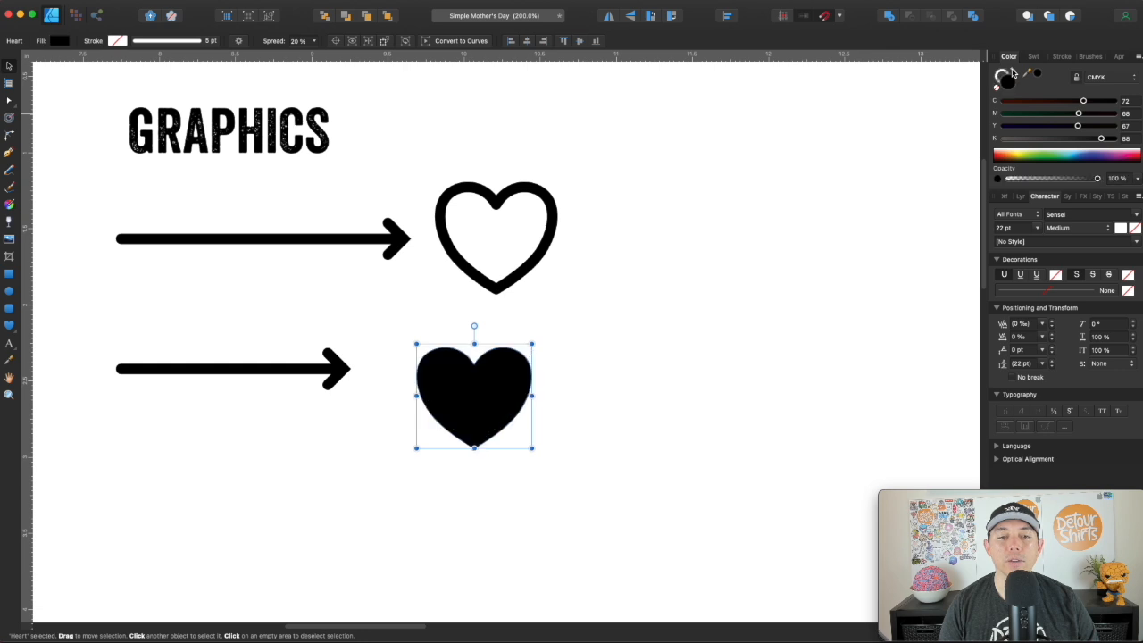
left_click(1012, 73)
left_click(1013, 73)
left_click(1013, 73)
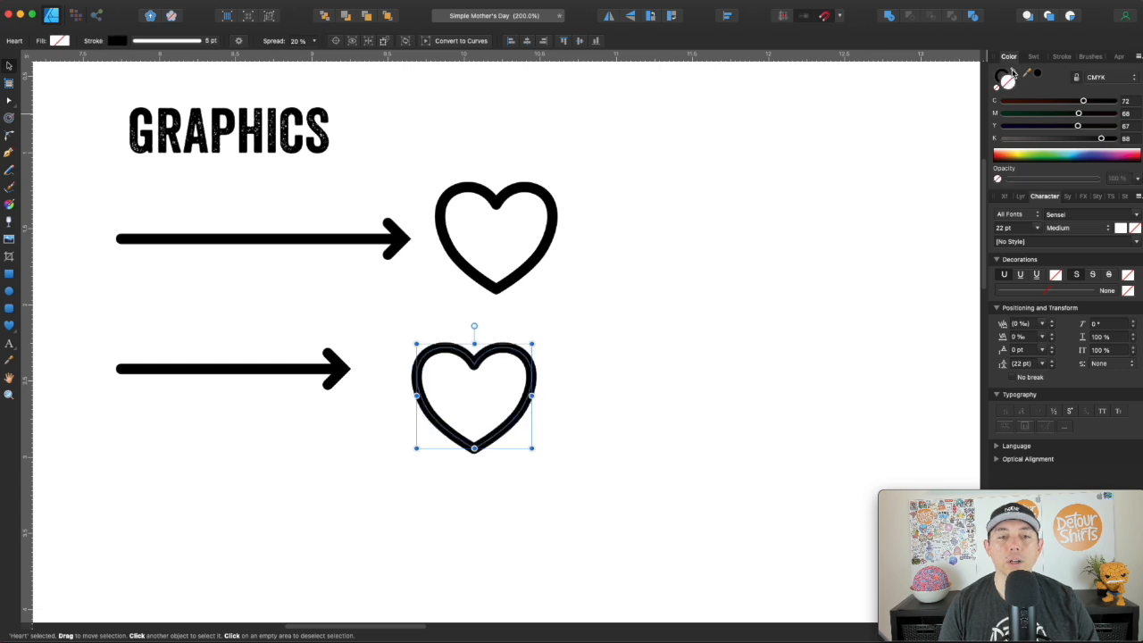
left_click(714, 257)
left_click(493, 360)
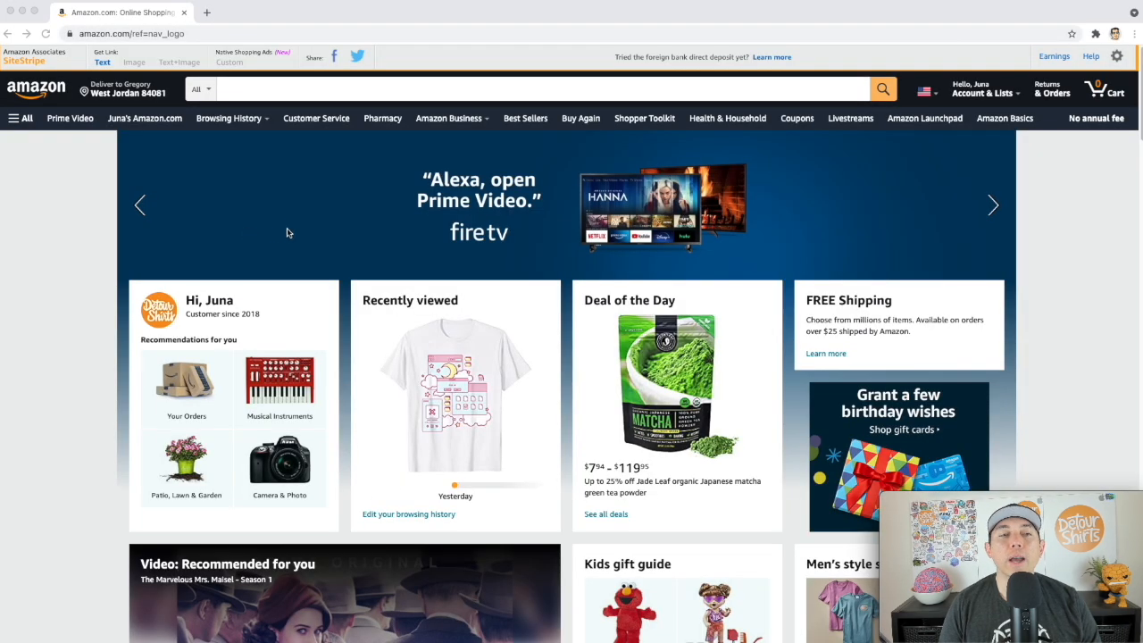
- Switch to Amazon in the browser and search for "funny mother's day shirt"
left_click(246, 89)
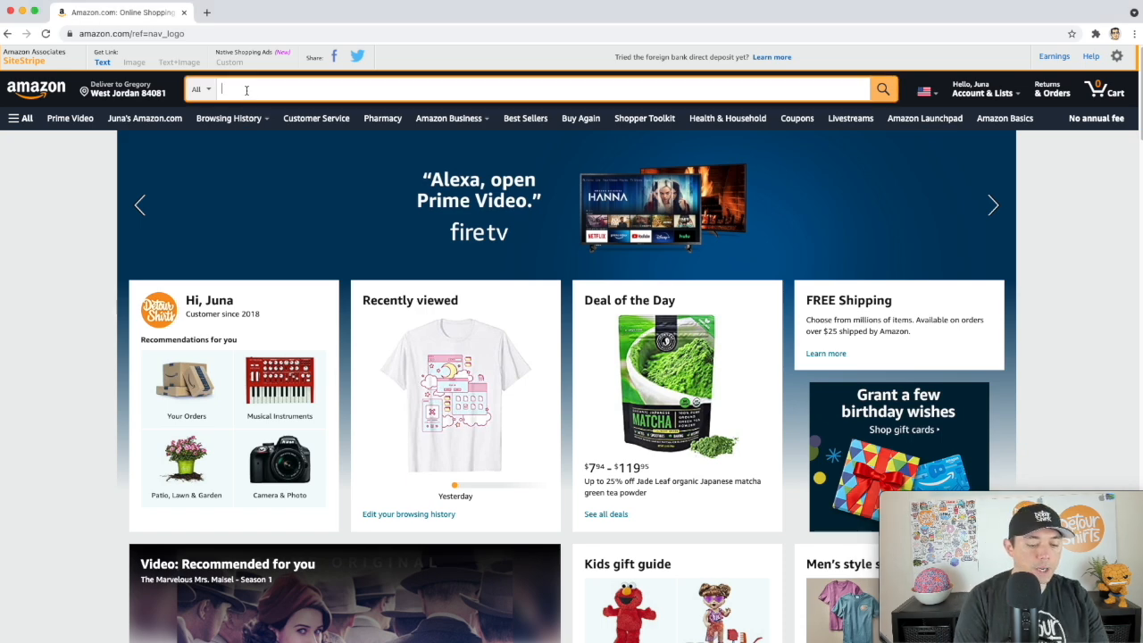
type("funny")
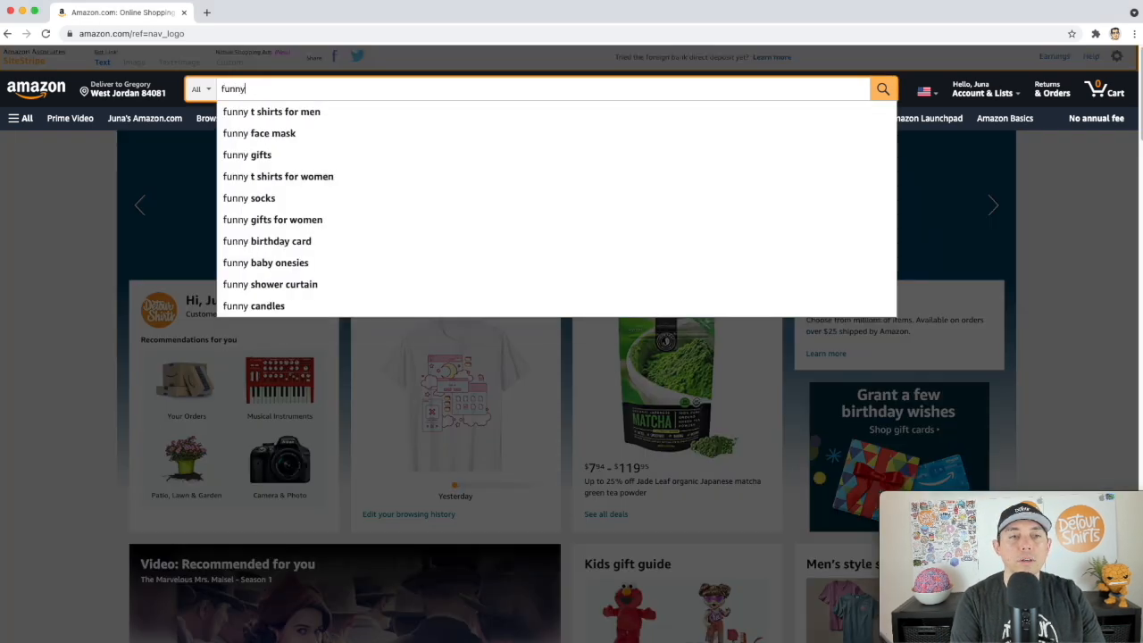
type(" mother")
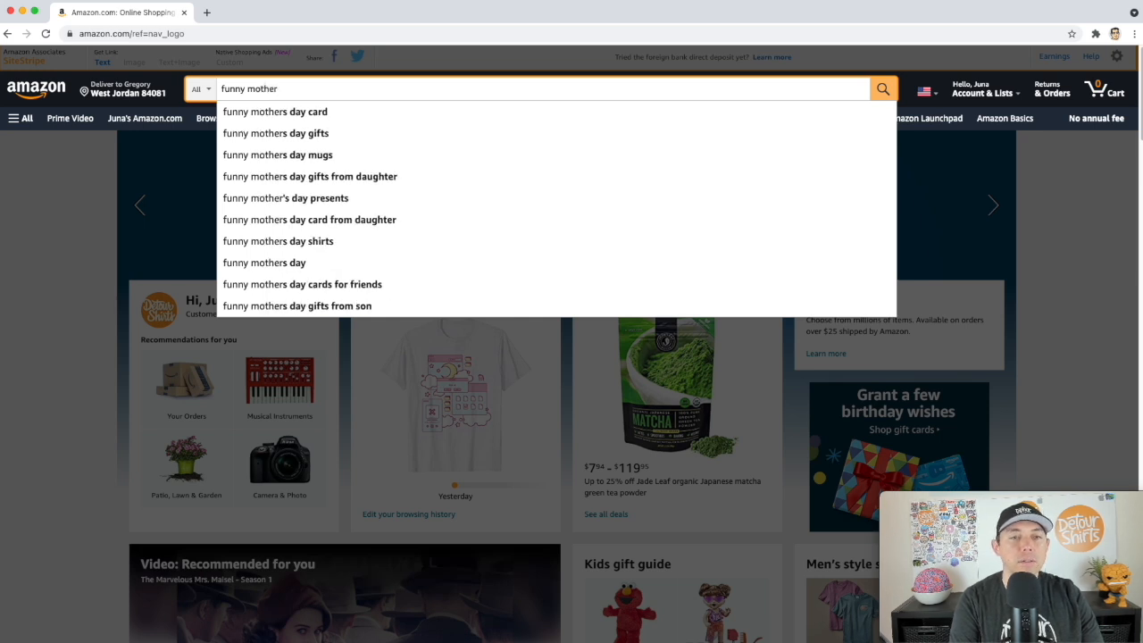
type("'s day shirts")
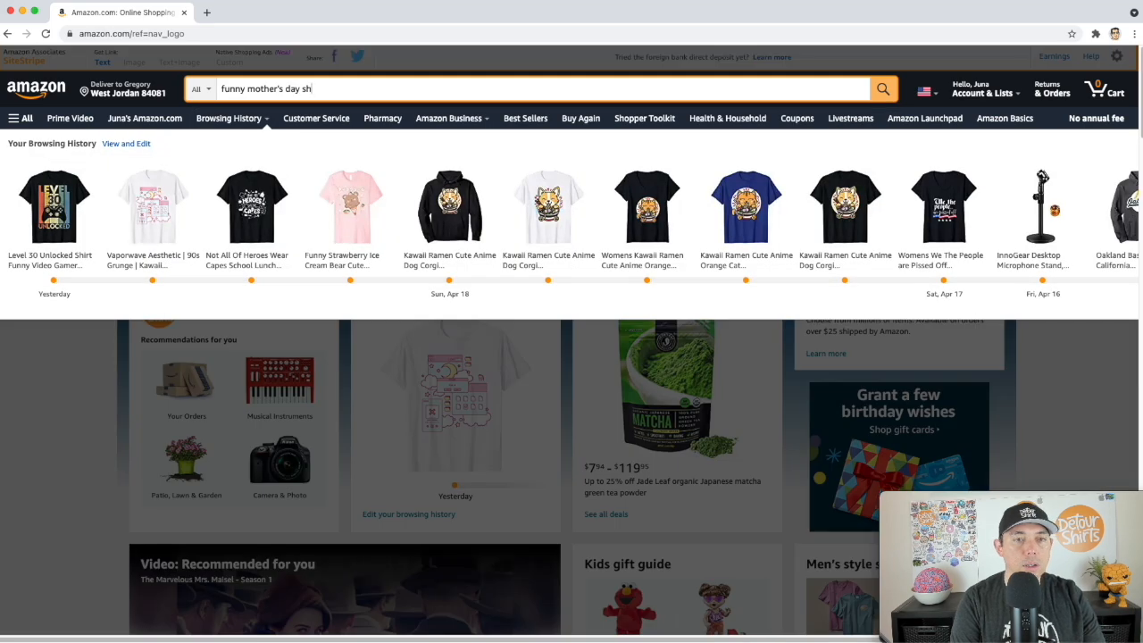
key("BackSpace")
key("Return")
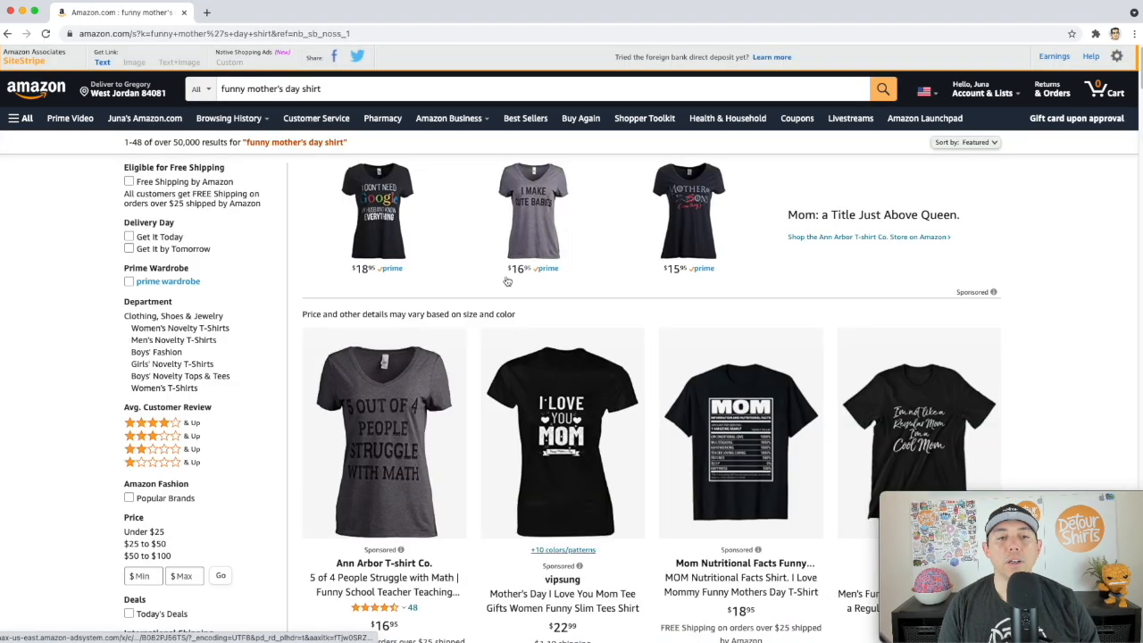
- Examine the funny Mother's Day shirt results, comparing their slogans, simple graphics and sales ranks
scroll(607, 291, "down", 2)
scroll(609, 290, "down", 3)
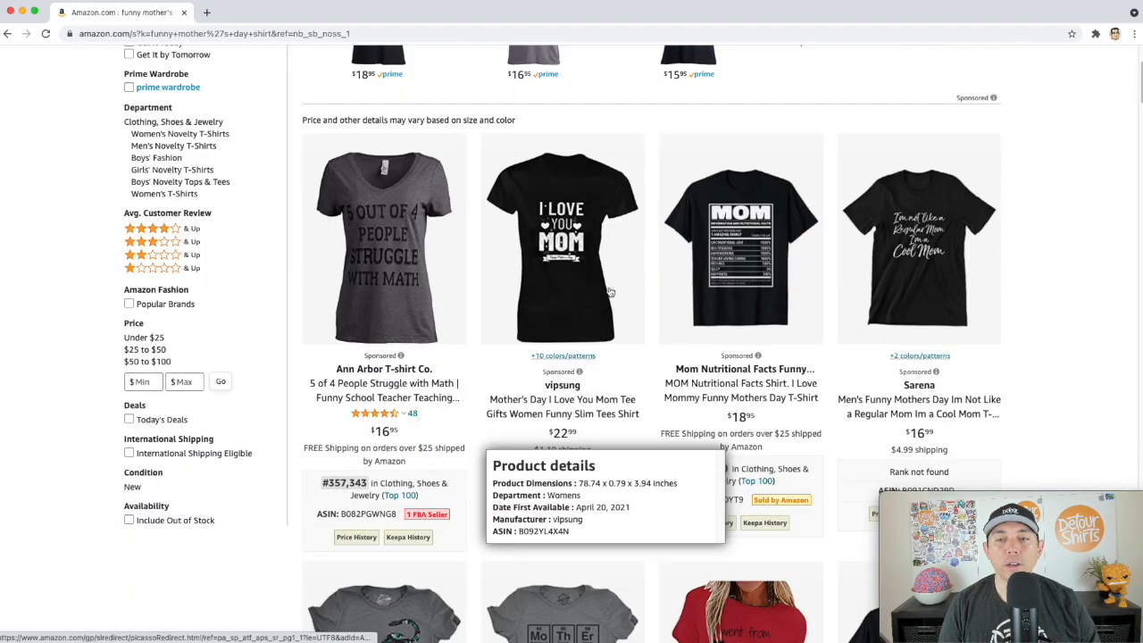
scroll(609, 292, "down", 5)
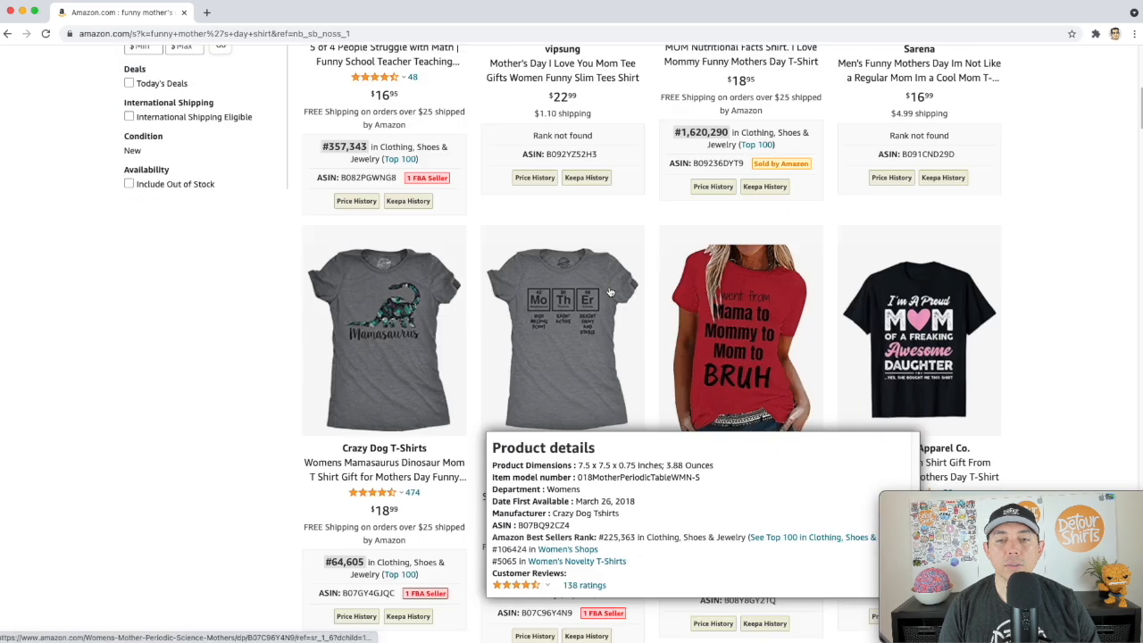
scroll(825, 266, "down", 3)
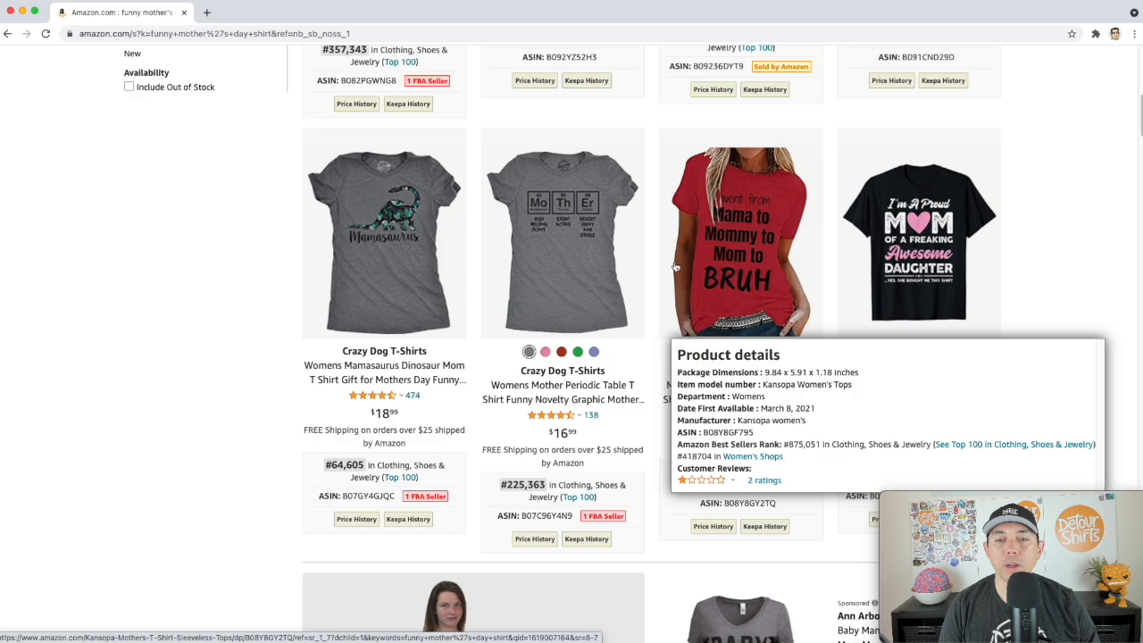
scroll(676, 266, "down", 2)
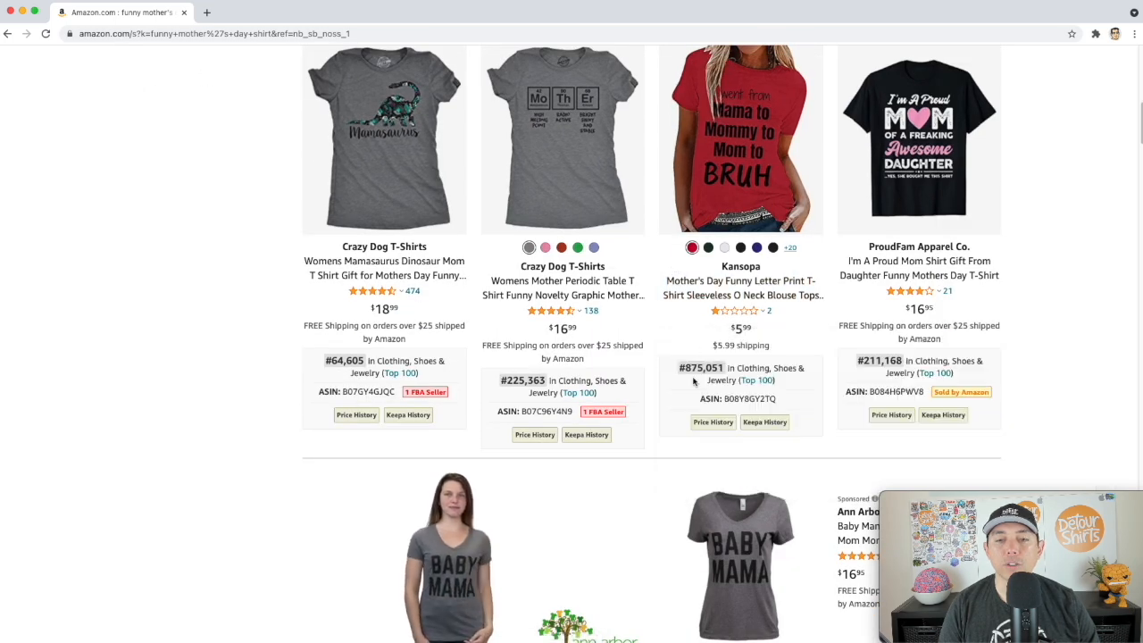
scroll(682, 285, "up", 5)
scroll(682, 286, "up", 5)
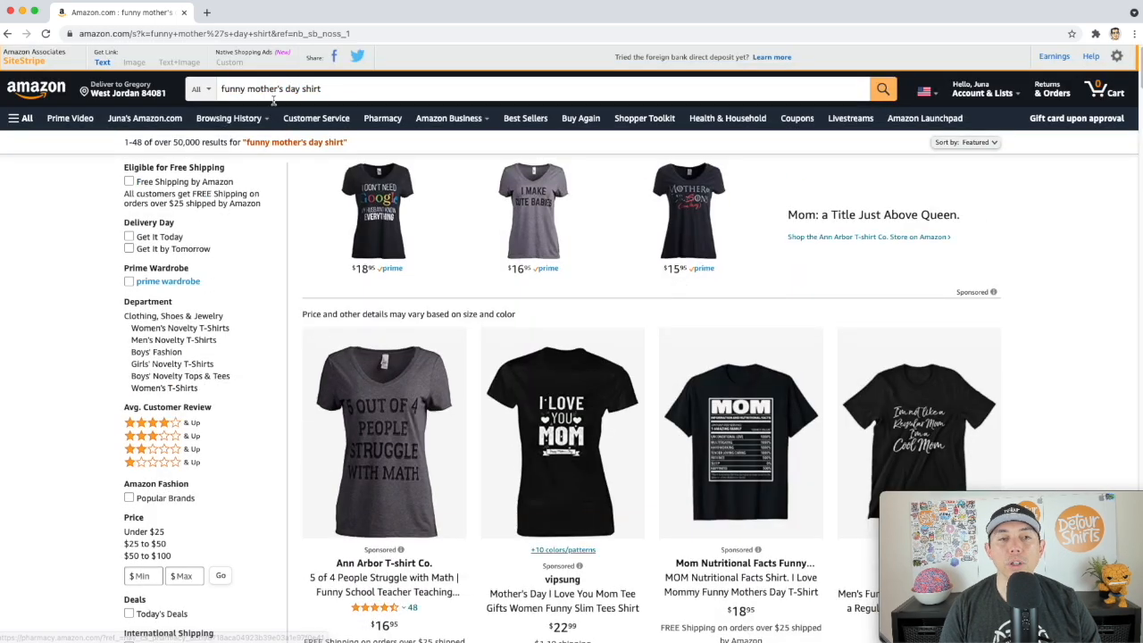
- Replace the search with "I went from" and choose the suggestion "i went from mama to mommy to mom to bruh t-shirt"
left_click(272, 93)
double_click(278, 87)
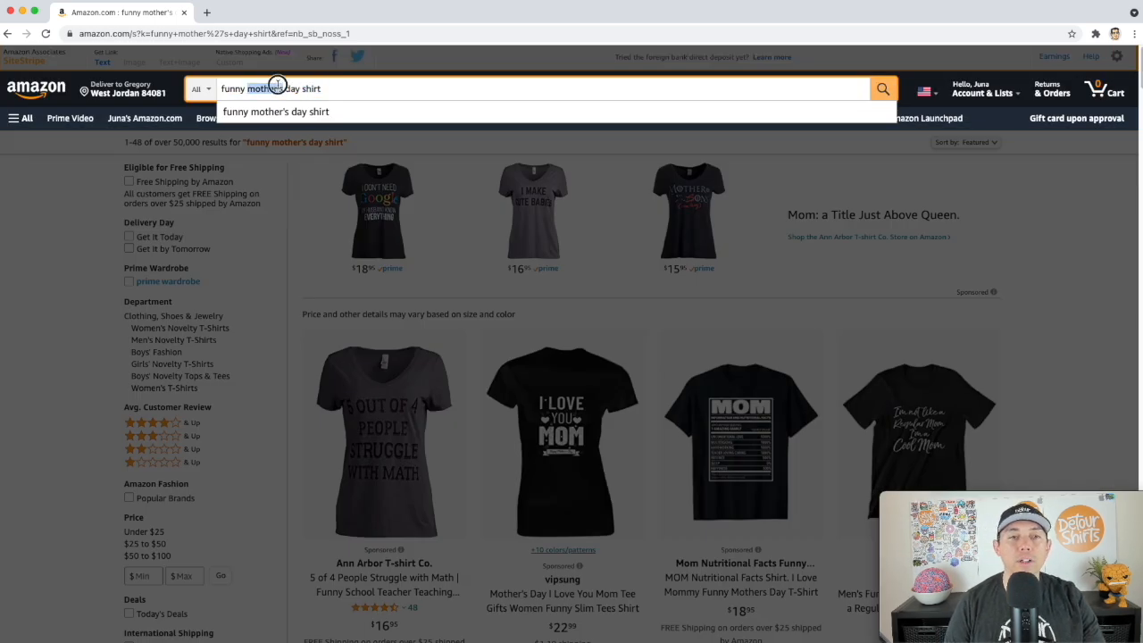
left_click(278, 86)
type("I")
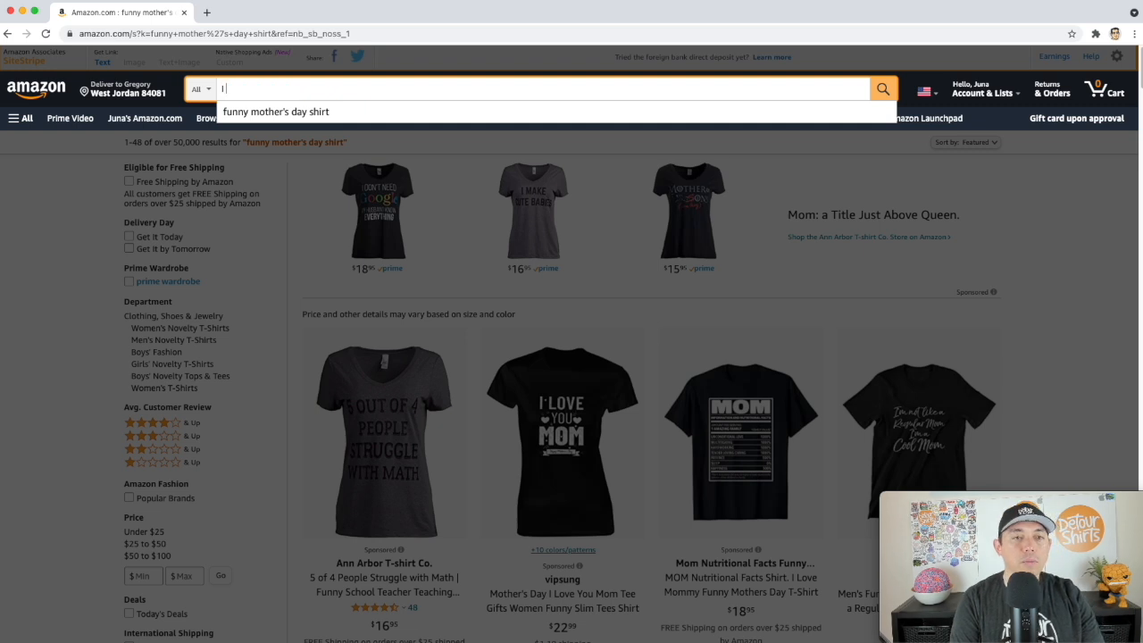
type(" went from")
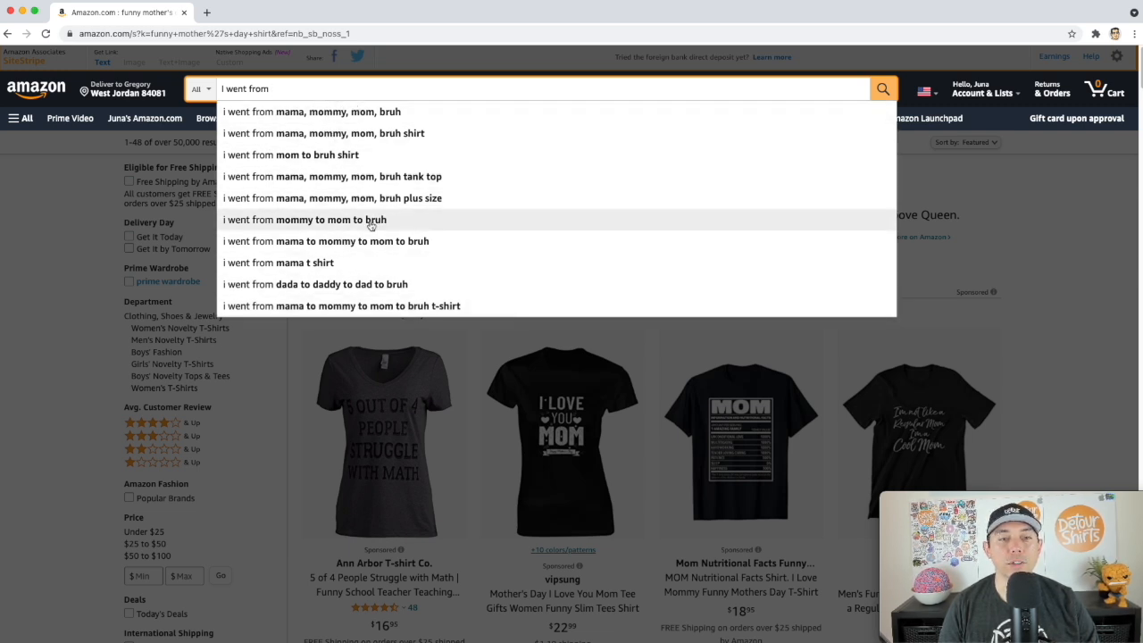
left_click(376, 306)
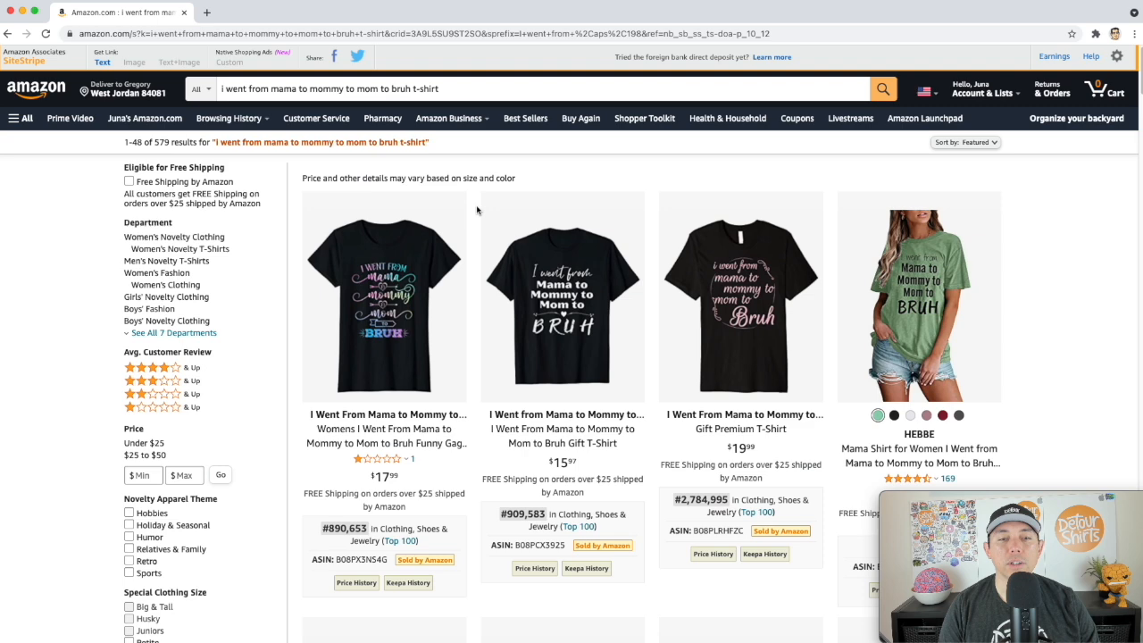
- Examine the "i went from mama to mommy to mom to bruh" shirt results, comparing their text layouts, simple graphics and sales ranks
mouse_move(809, 238)
scroll(714, 313, "down", 3)
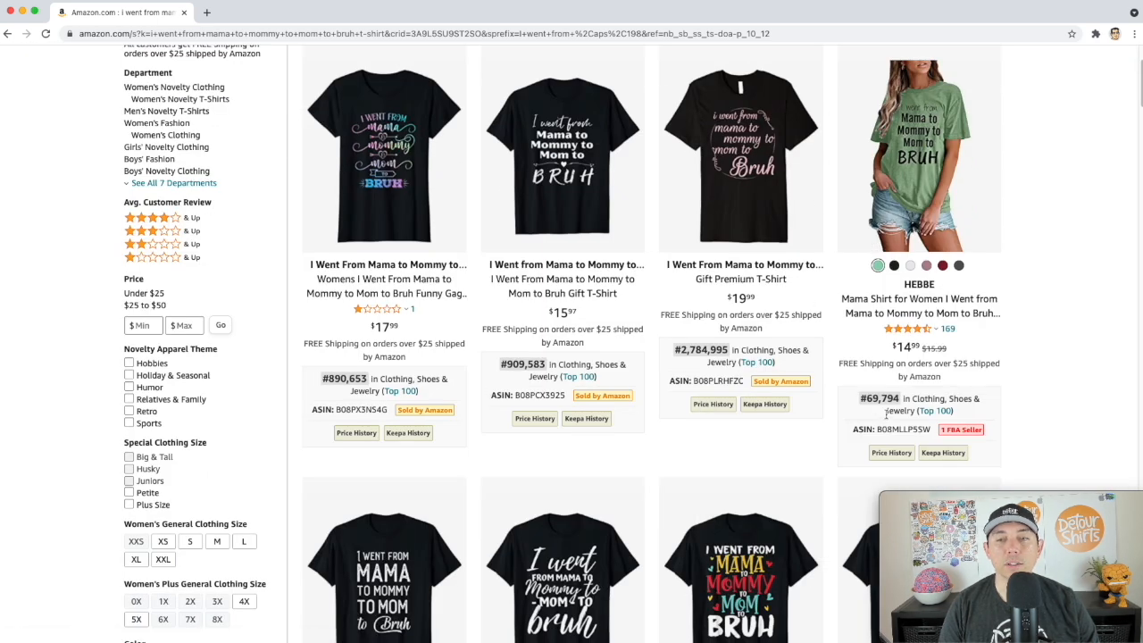
scroll(646, 396, "down", 8)
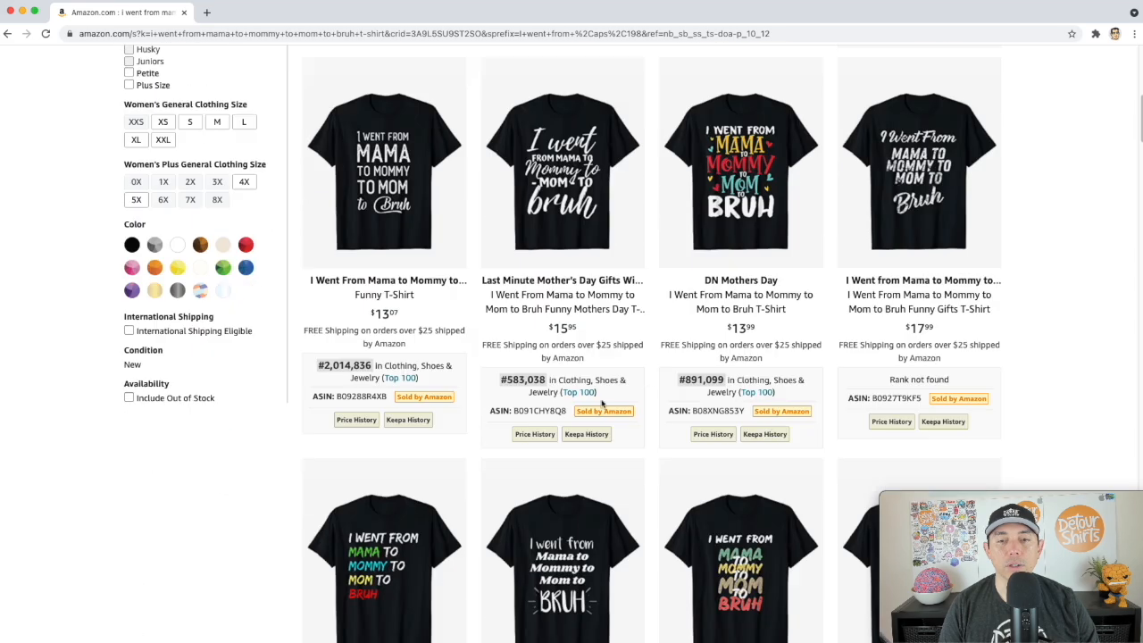
scroll(829, 379, "down", 8)
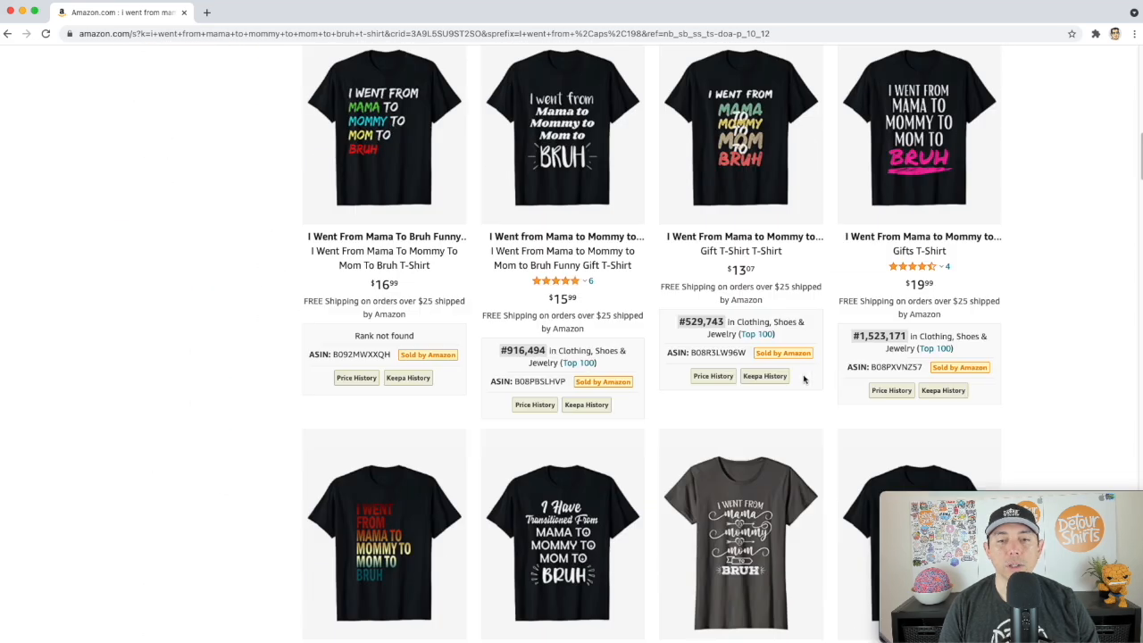
scroll(710, 358, "up", 20)
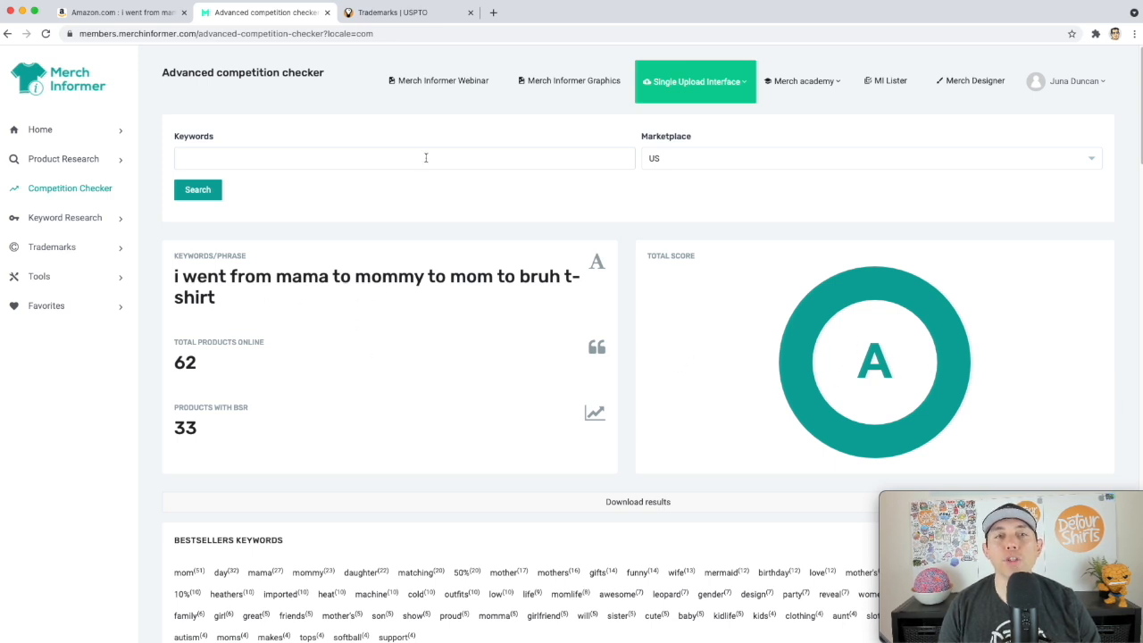
- Switch to the USPTO Trademark Electronic Search System and search for "i went from mama to mommy to mom to bruh"
left_click(404, 15)
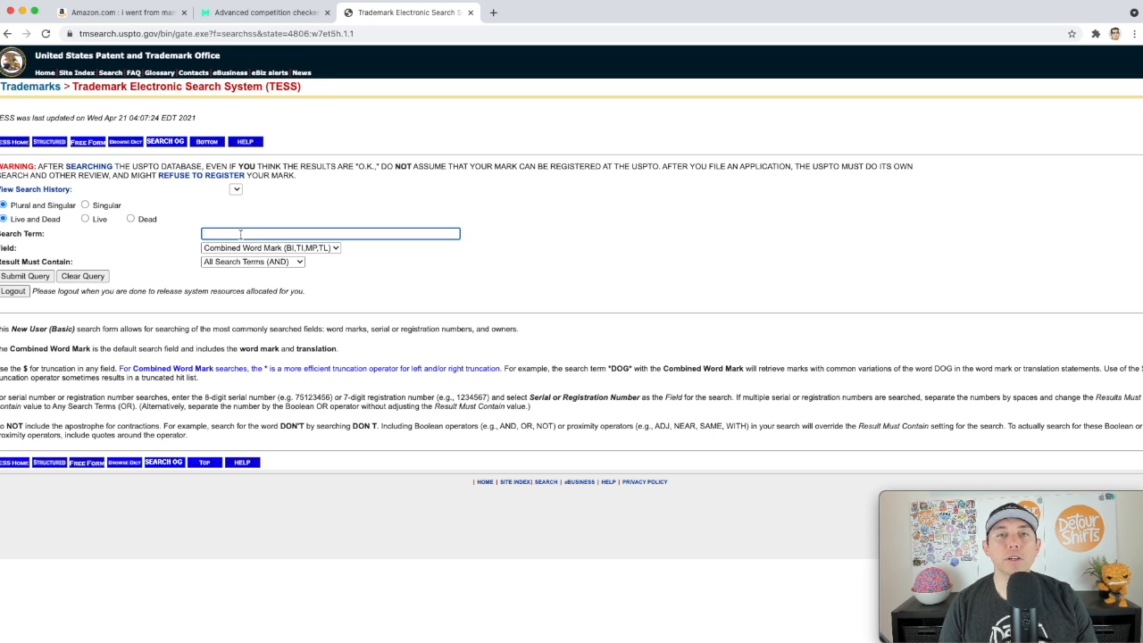
type("i went from mama to mommy to mom to bruh")
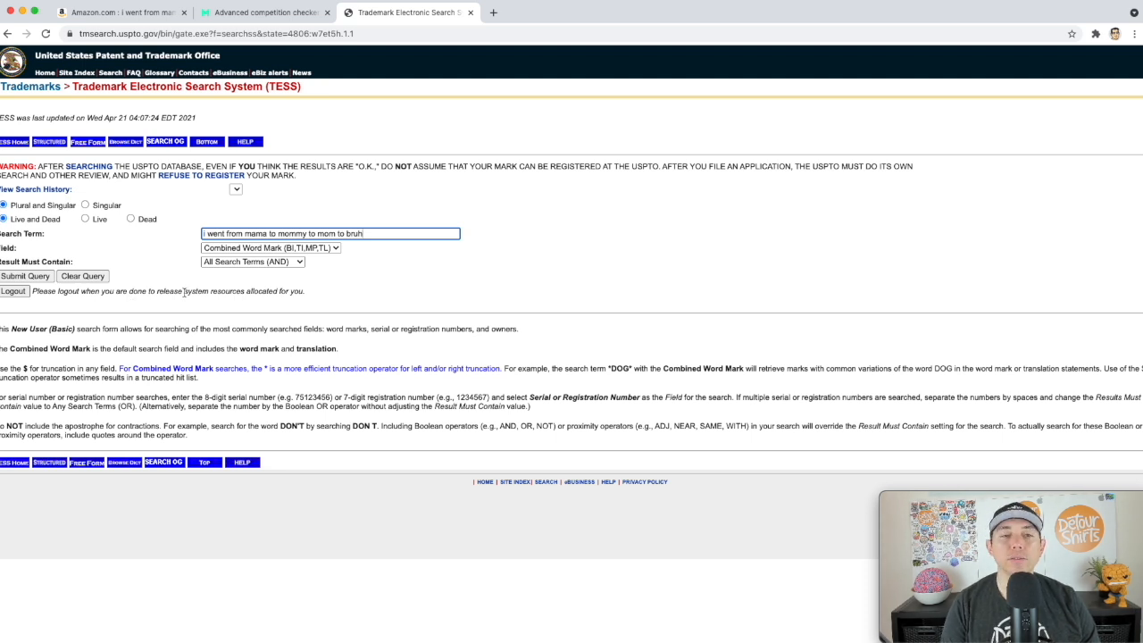
key("Return")
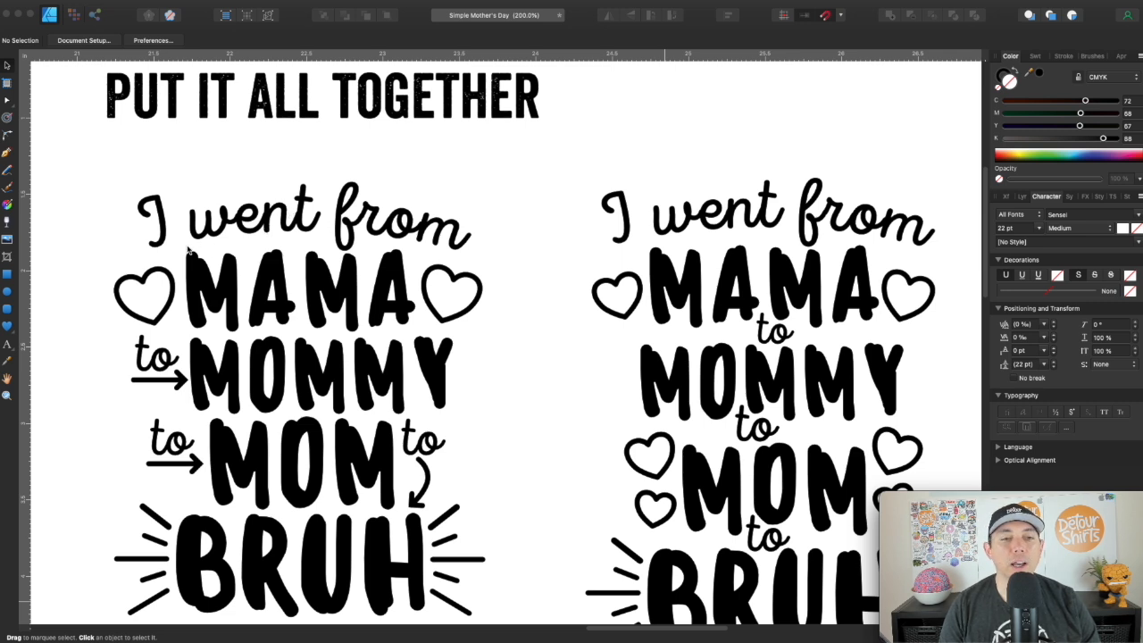
- Switch to Affinity Designer and inspect the "I went from" group, both hearts and a burst line in the first finished design
left_click(204, 225)
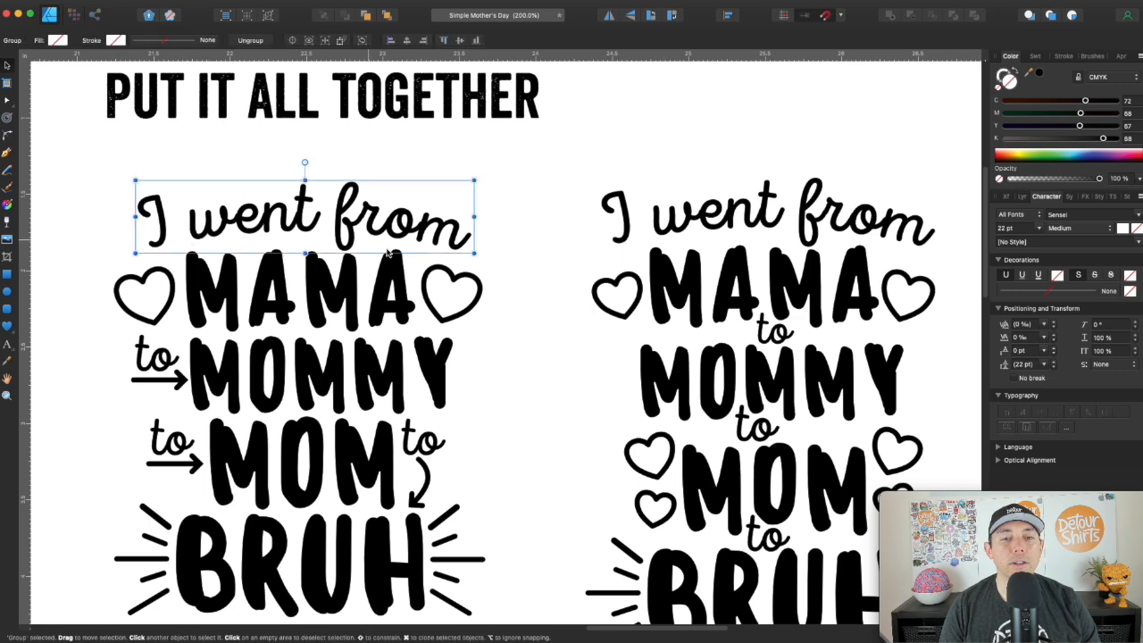
left_click(503, 333)
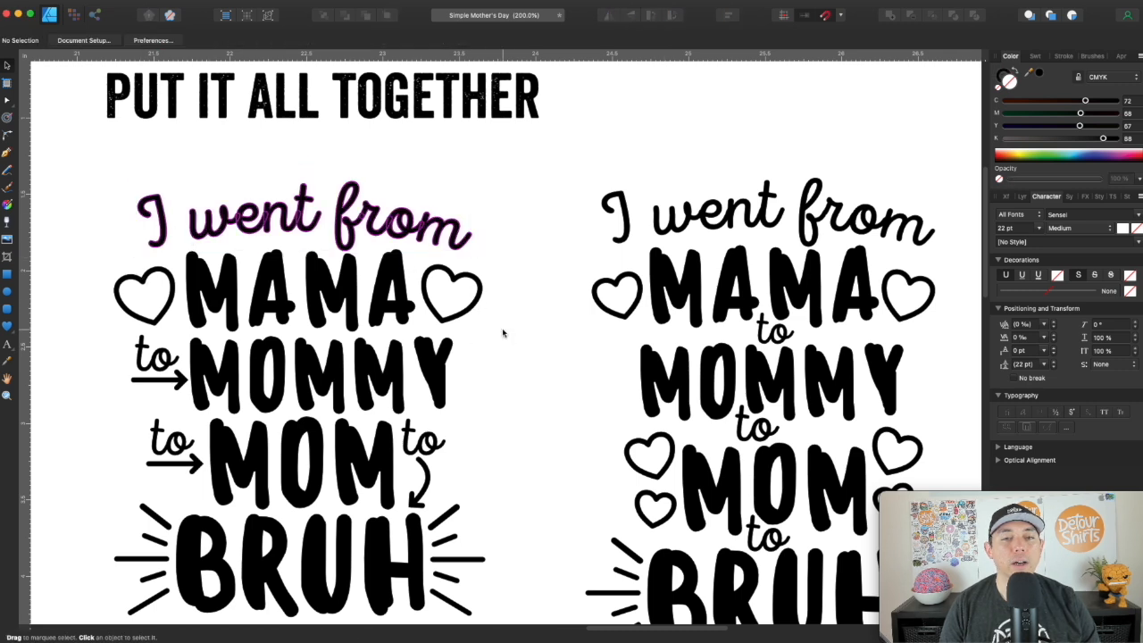
left_click(477, 307)
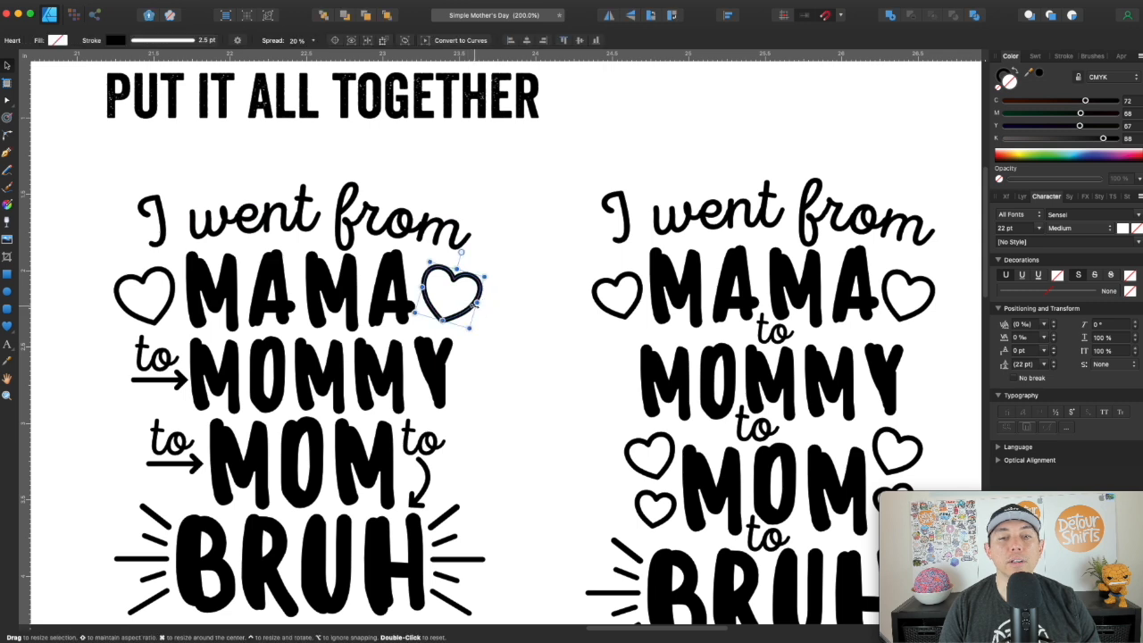
left_click(164, 314)
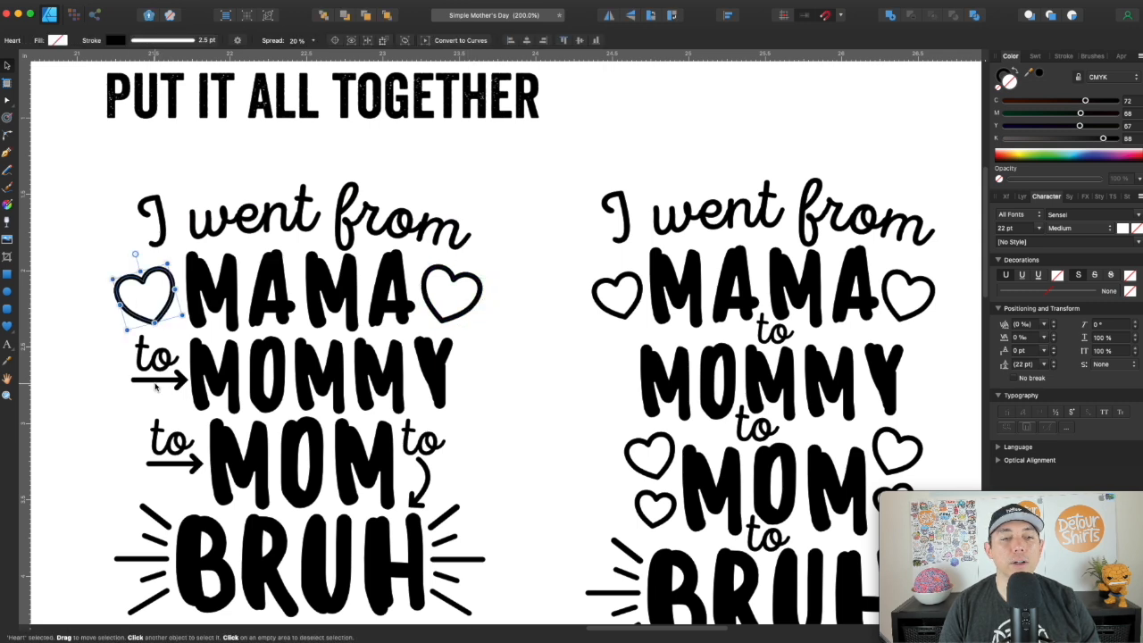
left_click(496, 487)
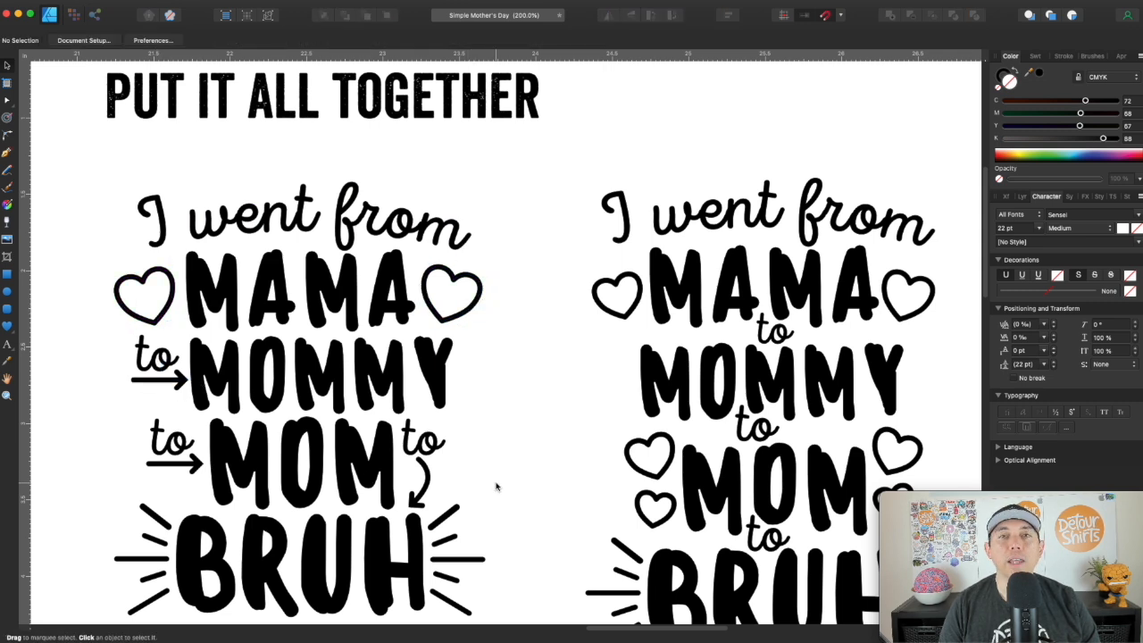
left_click(451, 521)
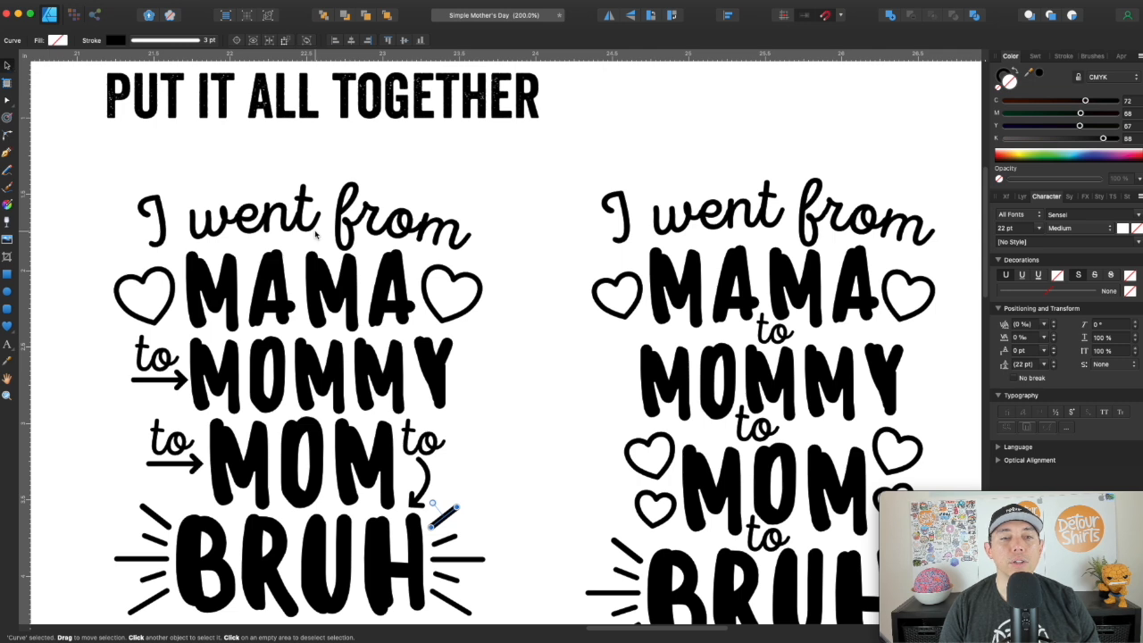
- Inspect the fonts of the "I went from", MAMA and first "to" text in the first design
left_click(301, 193)
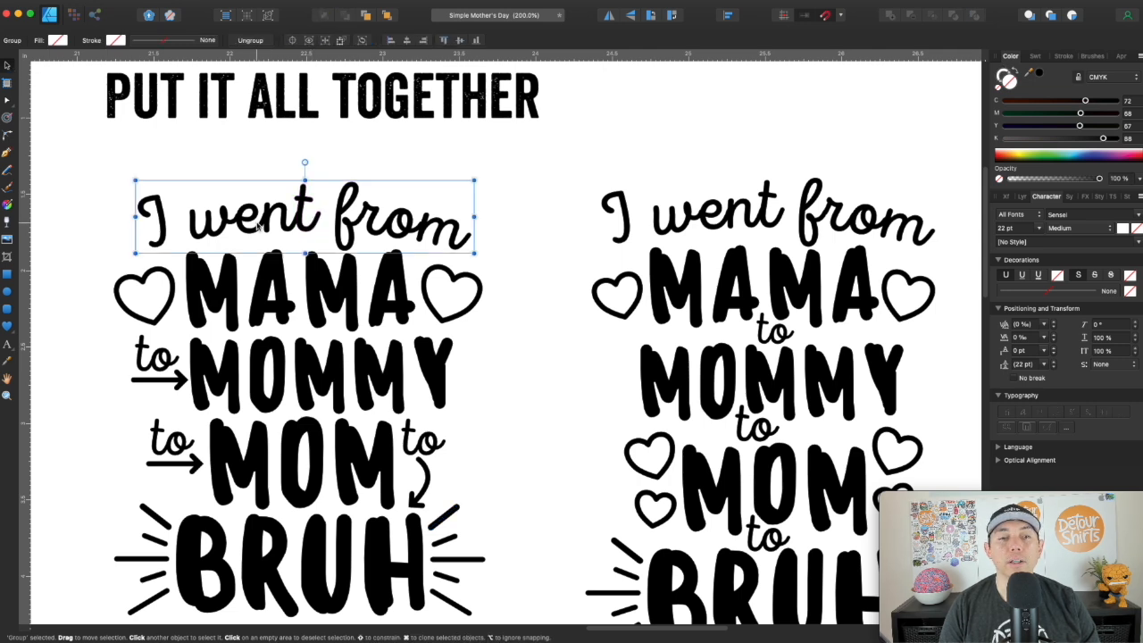
left_click(260, 293)
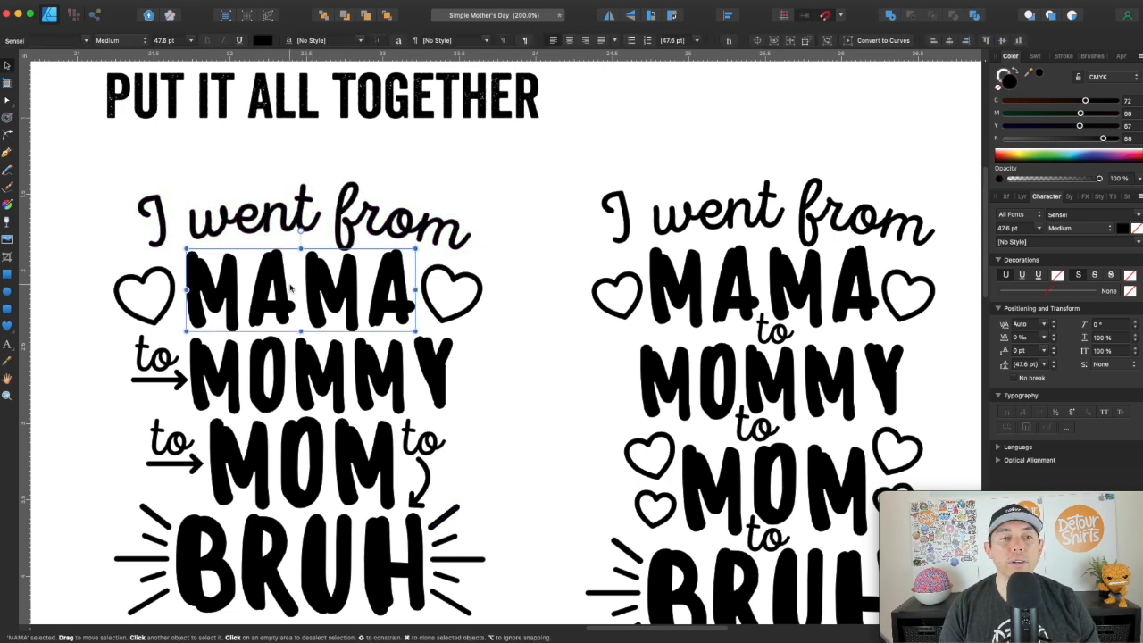
left_click(157, 366)
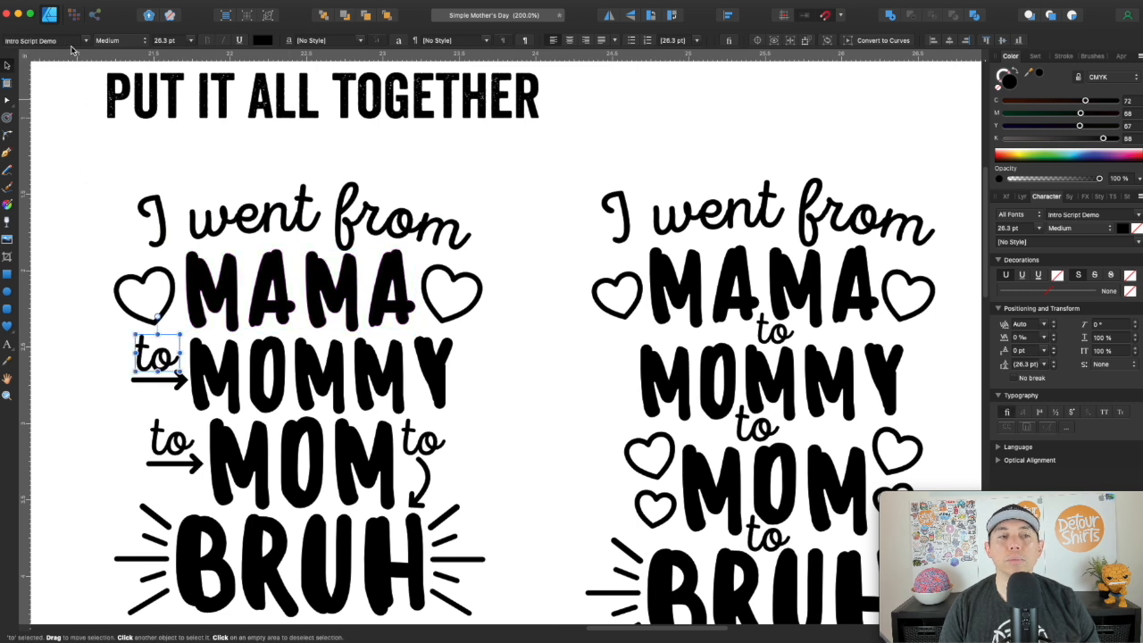
left_click(504, 355)
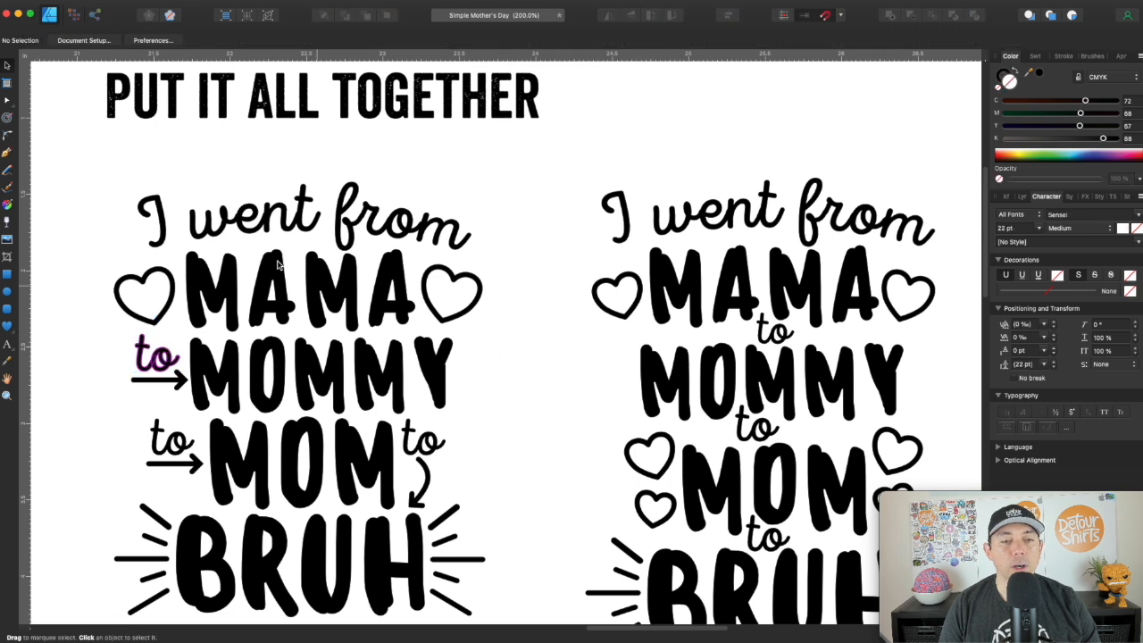
- Draw a curved 5 pt line with the Pen tool beside the last "to" of the first design and give its end a Triangle arrowhead
scroll(259, 227, "down", 3)
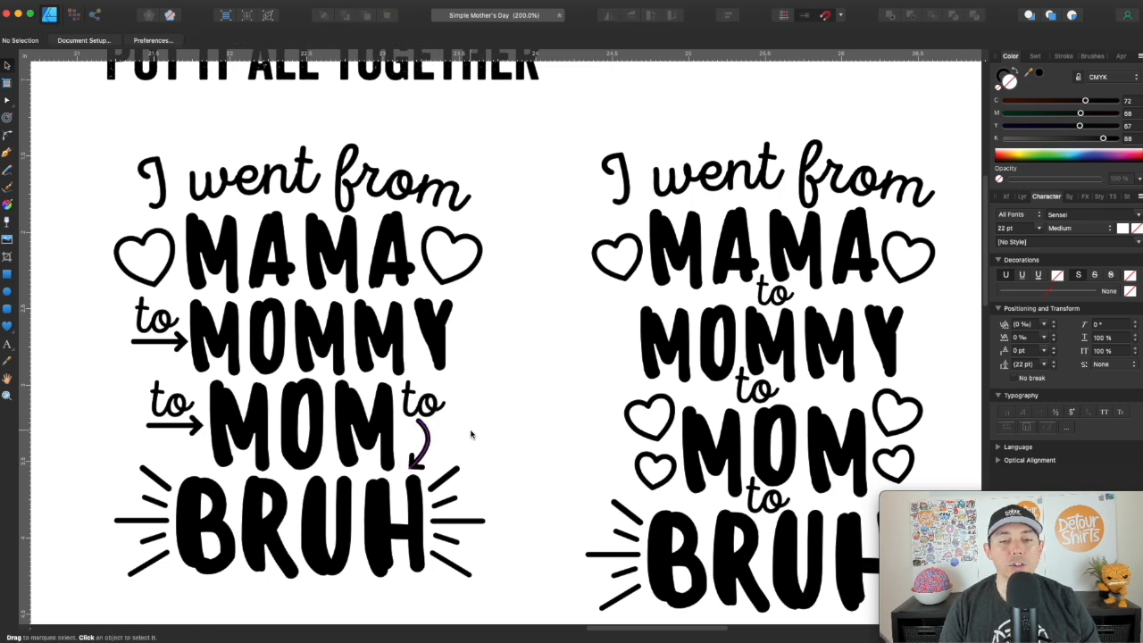
left_click(6, 153)
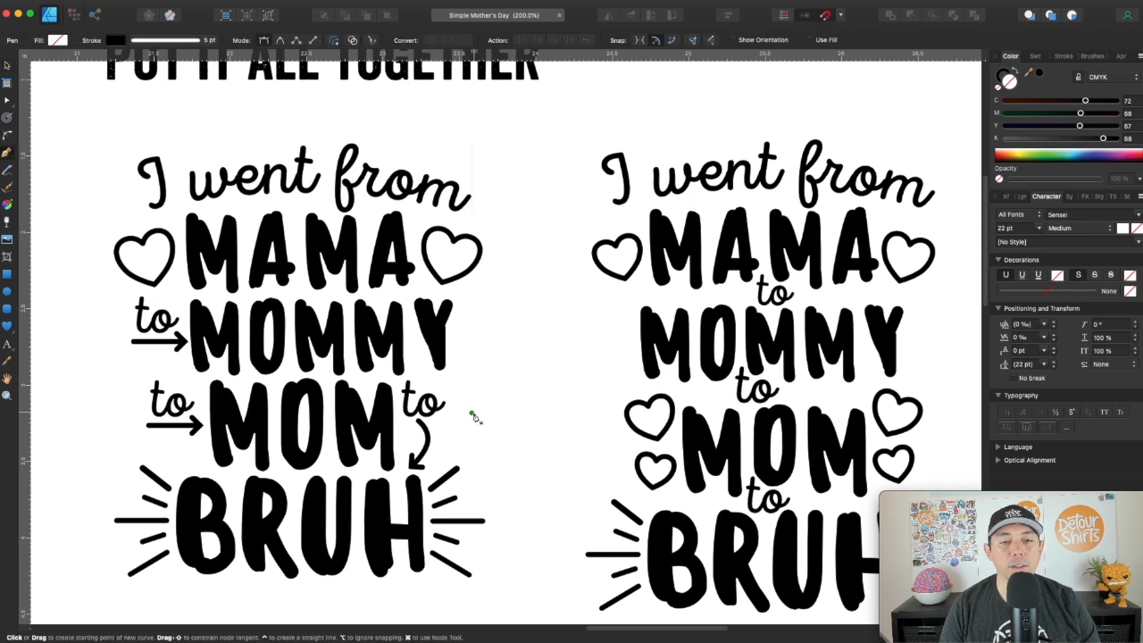
left_click_drag(483, 445, 478, 460)
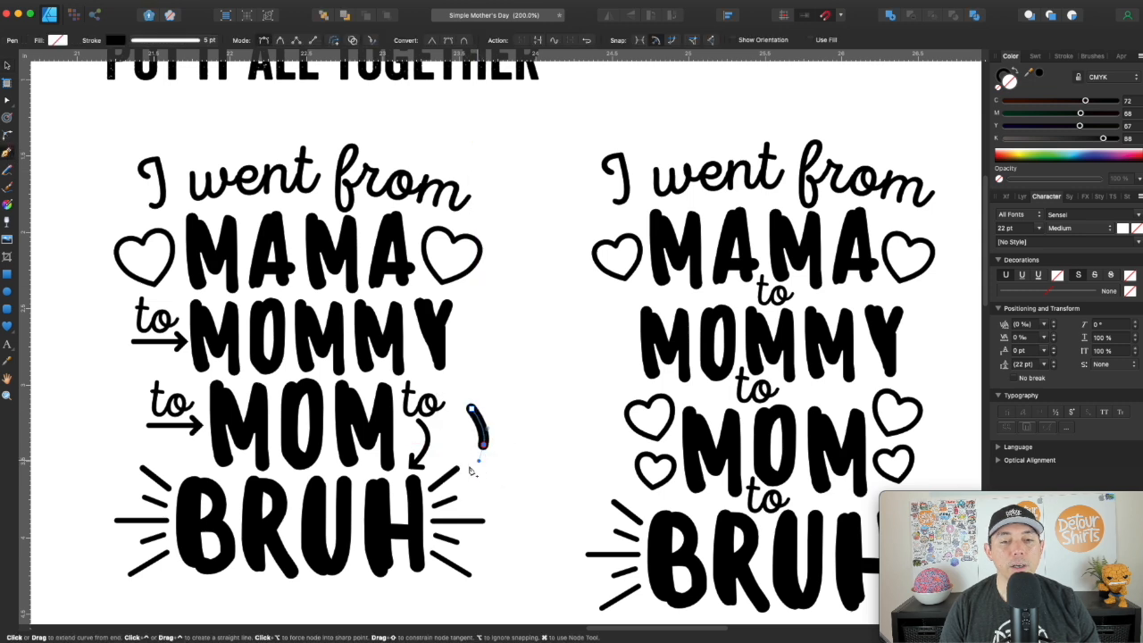
left_click(447, 474)
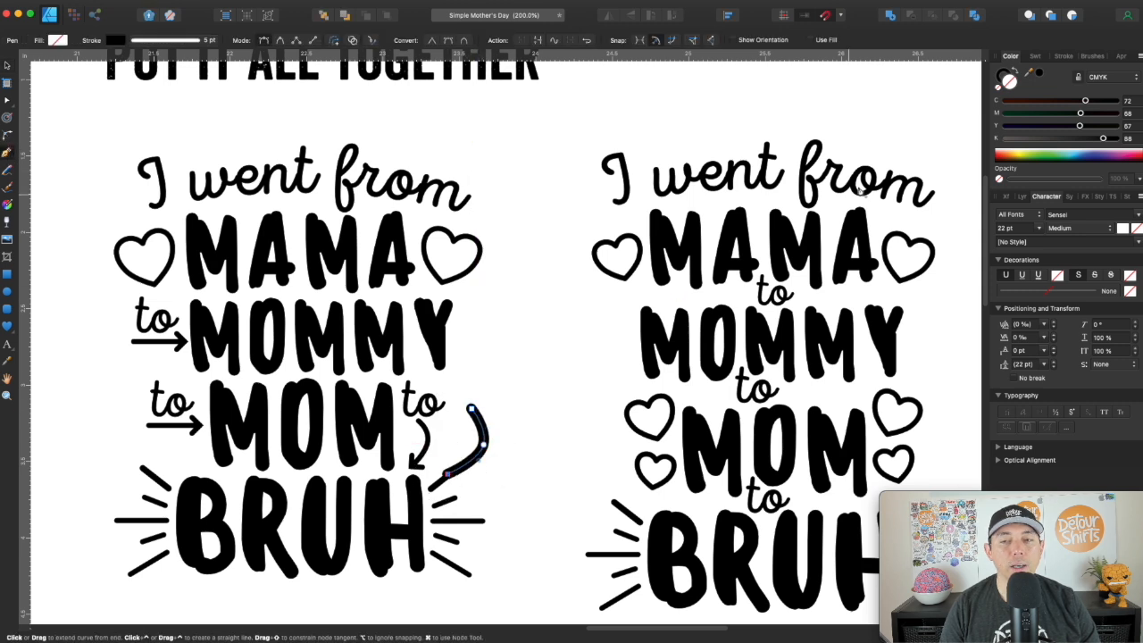
left_click(1041, 56)
left_click(1070, 56)
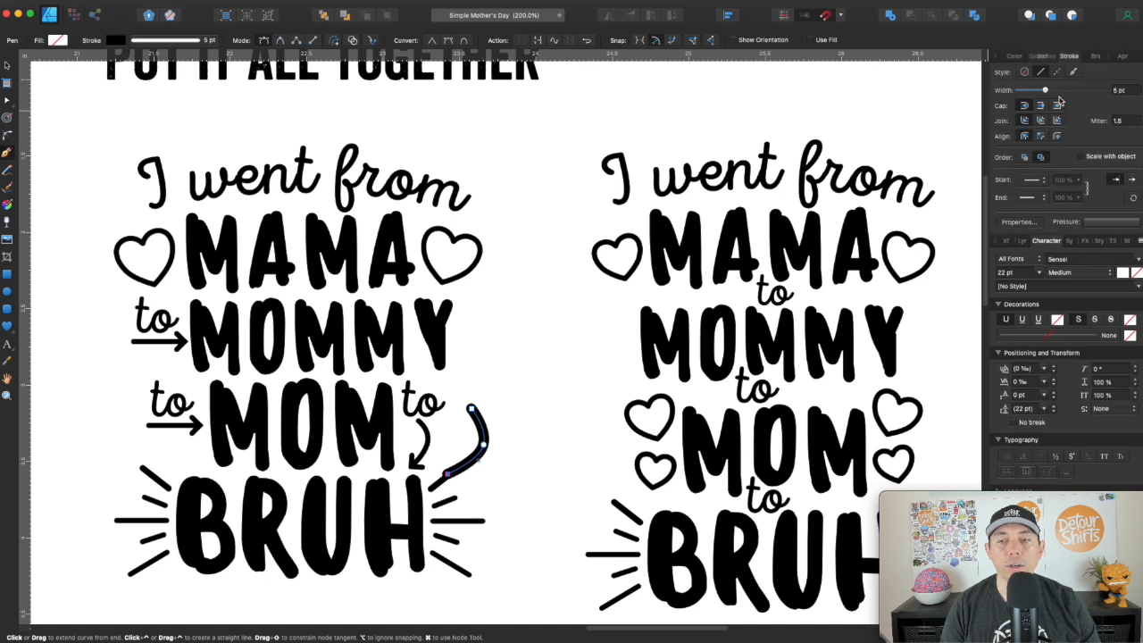
left_click(1041, 198)
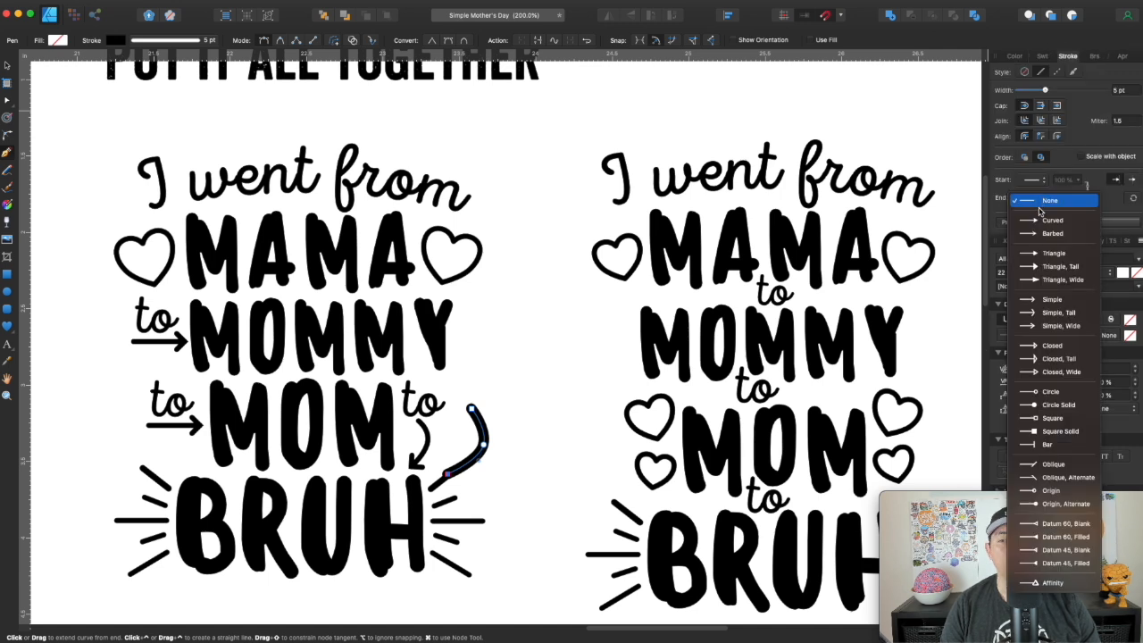
left_click(1051, 254)
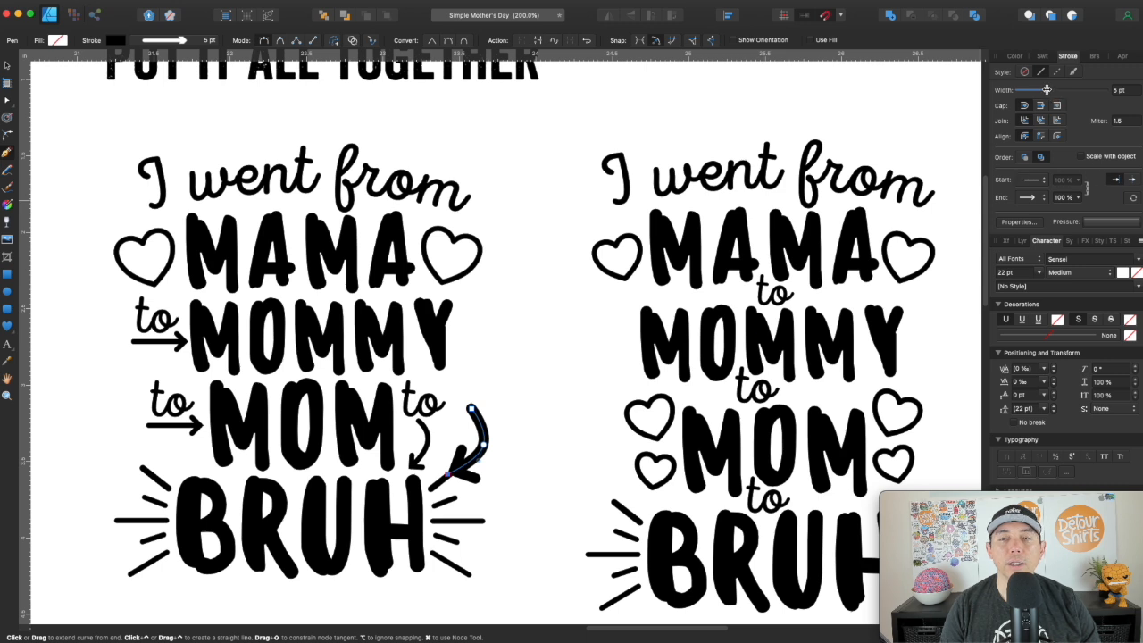
key("v")
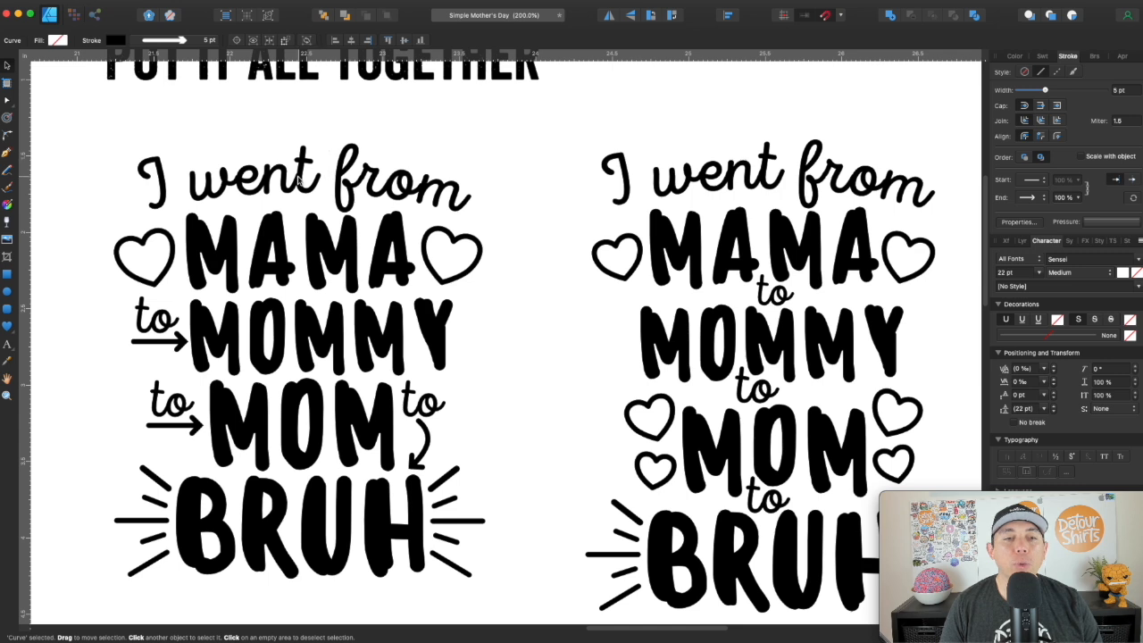
- Place a copy of the short burst line beside BRUH above the end of "I went from"
left_click(449, 475)
left_click_drag(450, 477, 470, 176)
left_click(470, 176)
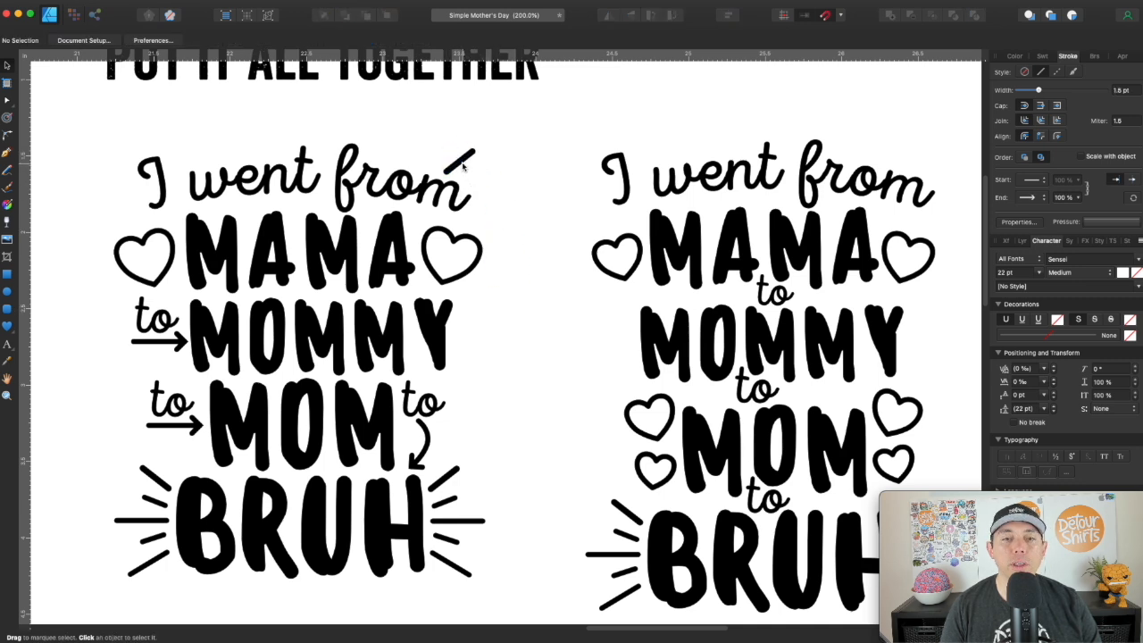
- Try different stroke widths on the copied burst line, first 7.5 pt and finally 2.5 pt
left_click(463, 158)
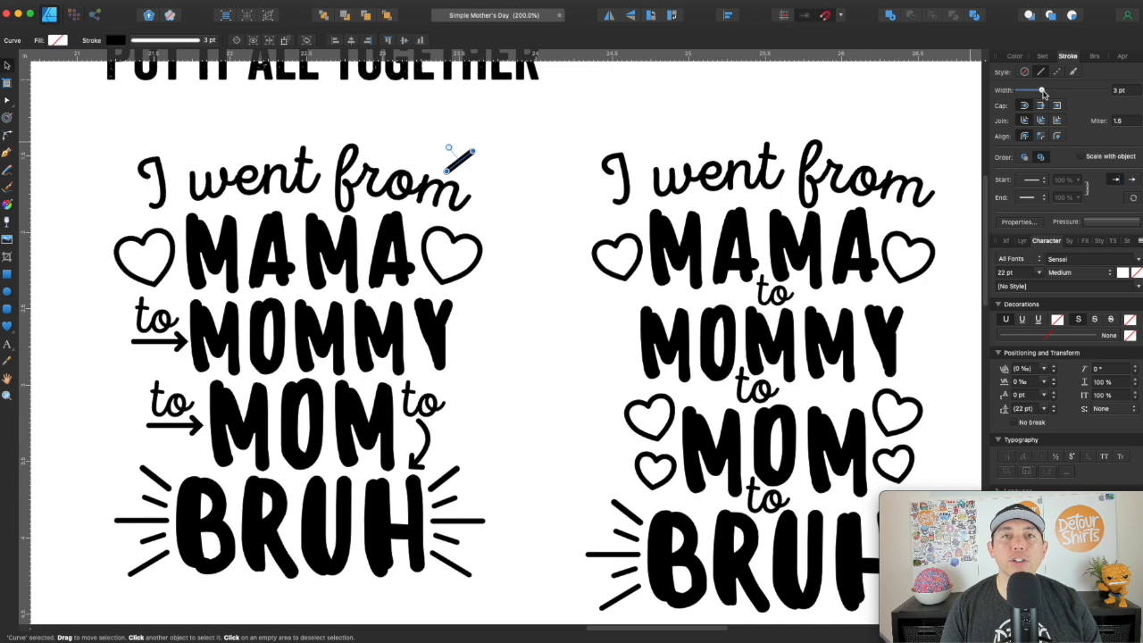
left_click_drag(1040, 91, 1049, 90)
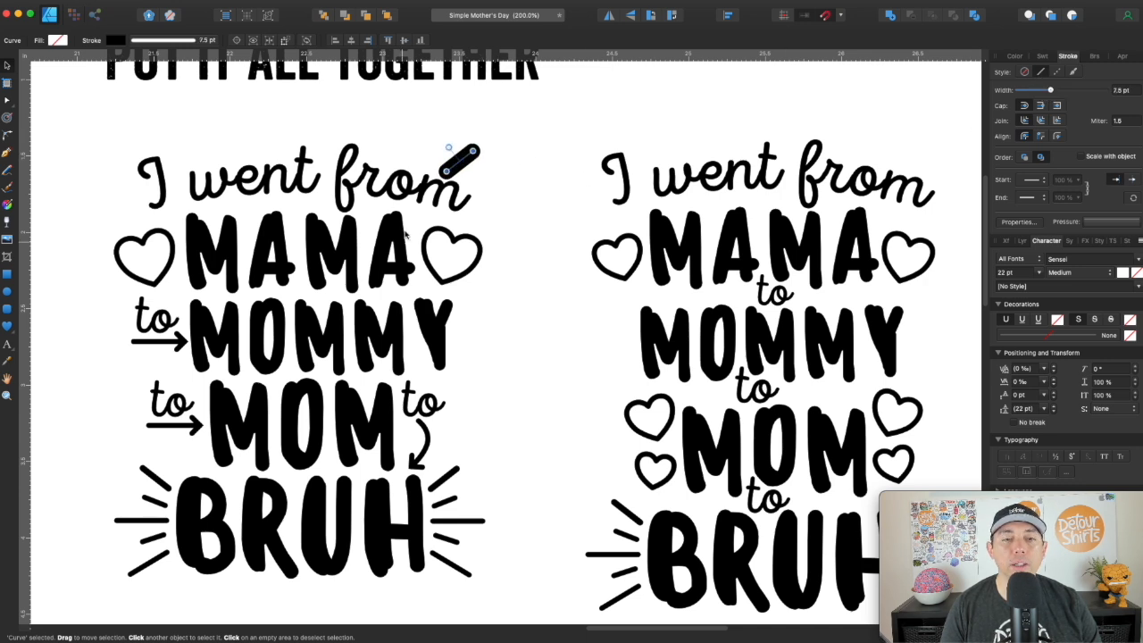
left_click_drag(1051, 91, 1041, 90)
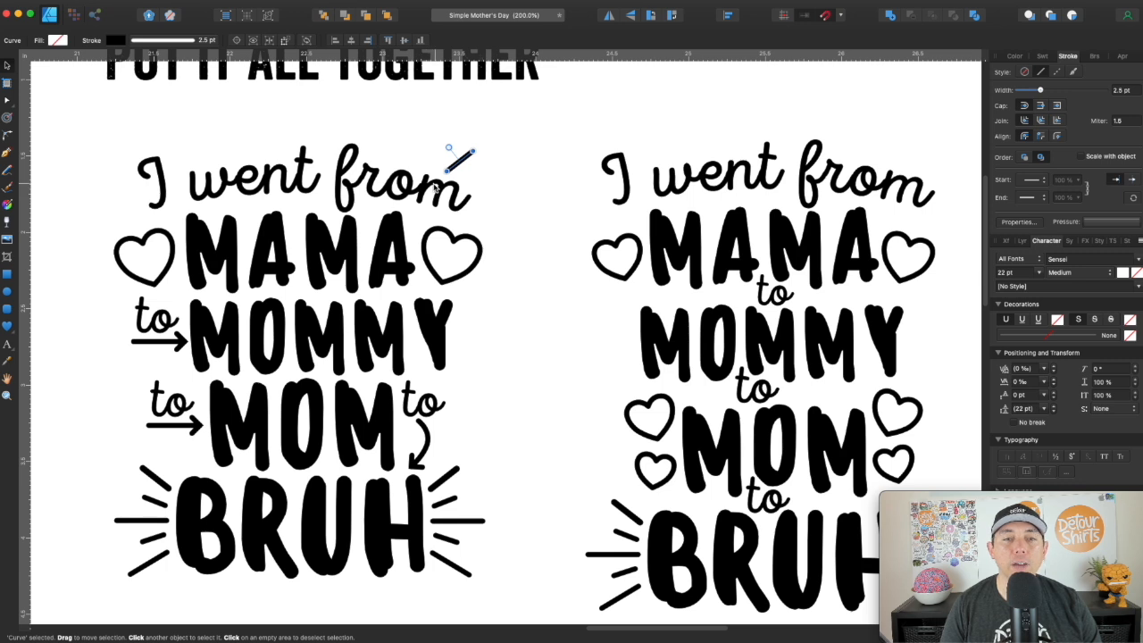
left_click(505, 170)
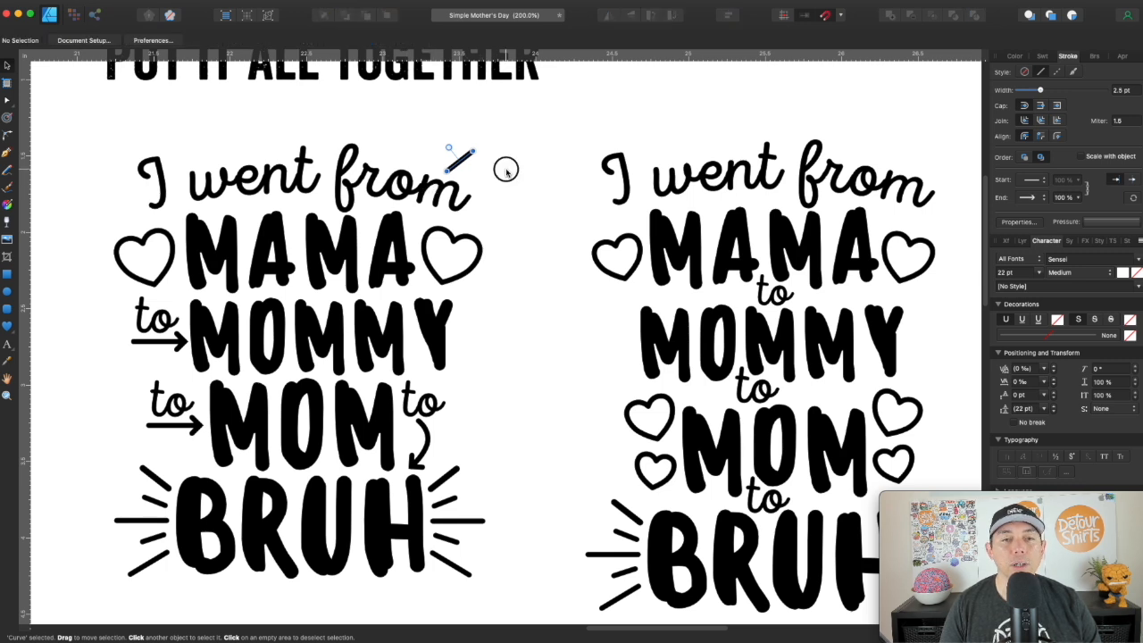
- Move the copied burst line just past the end of "from" and delete it
left_click_drag(461, 157, 494, 180)
left_click(546, 153)
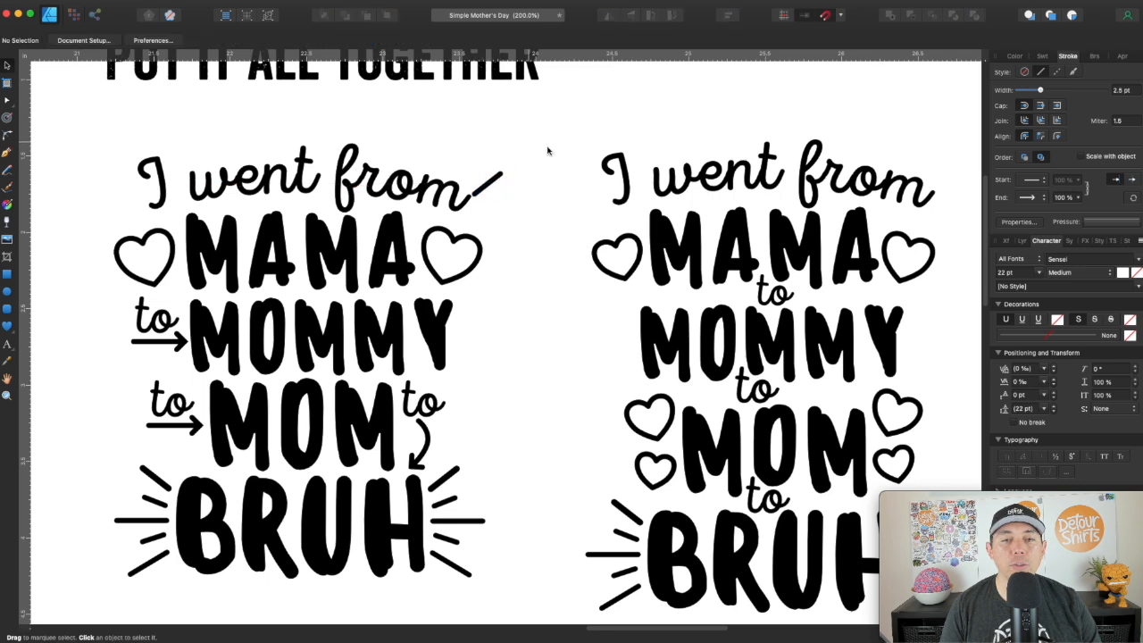
left_click(499, 185)
key("Delete")
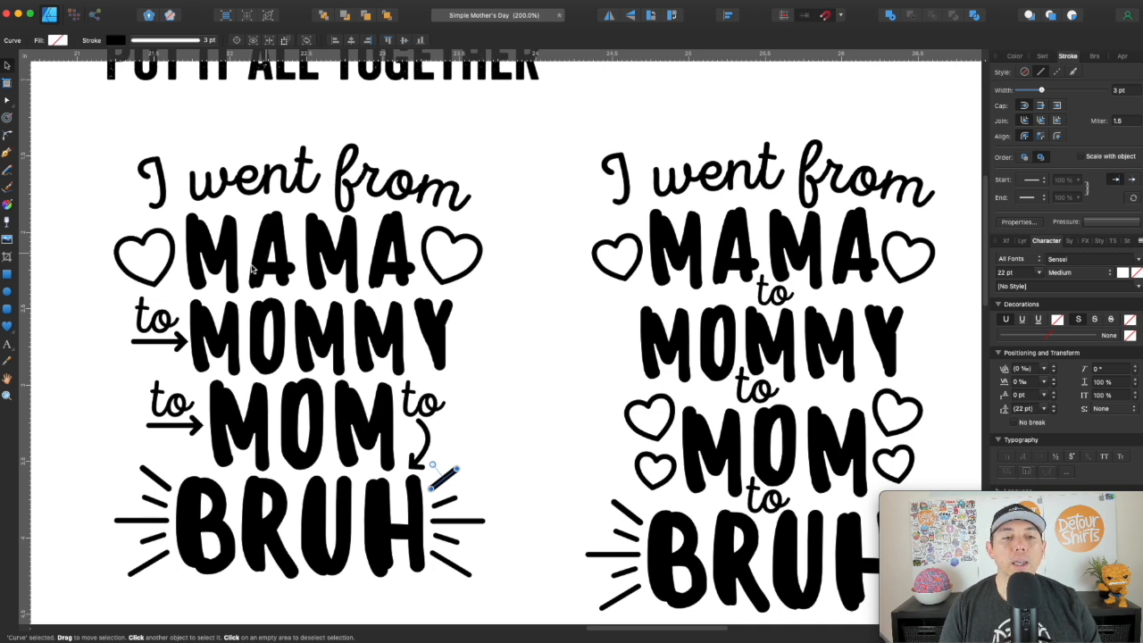
- Inspect the MAMA and first "to" text of the first design and compare its layout with the second design
left_click(326, 250)
left_click(157, 323)
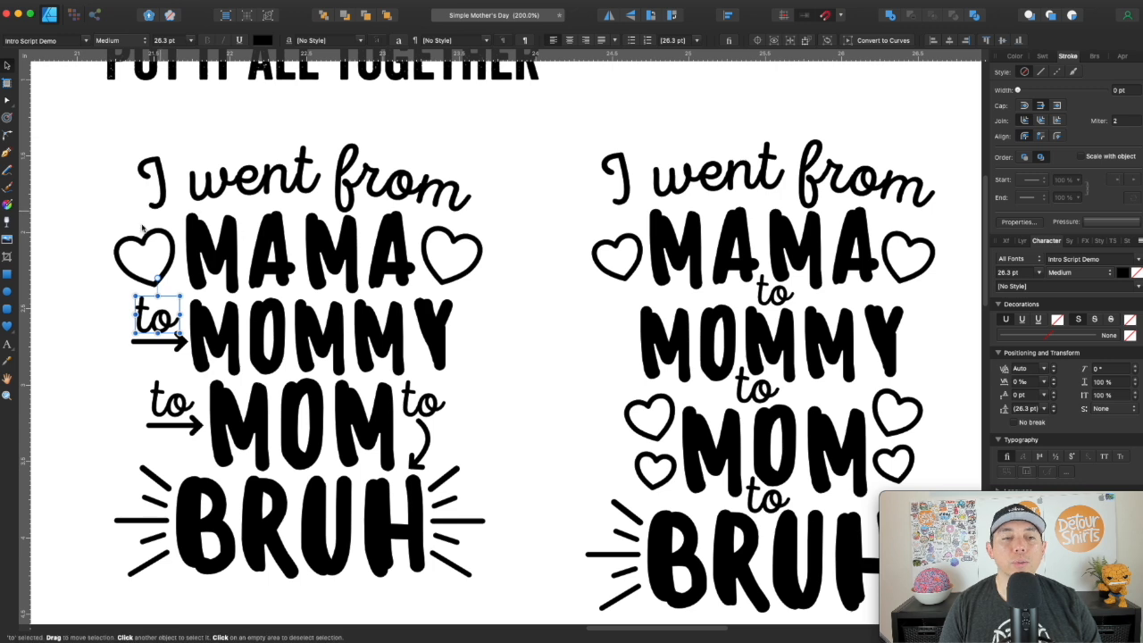
left_click(529, 268)
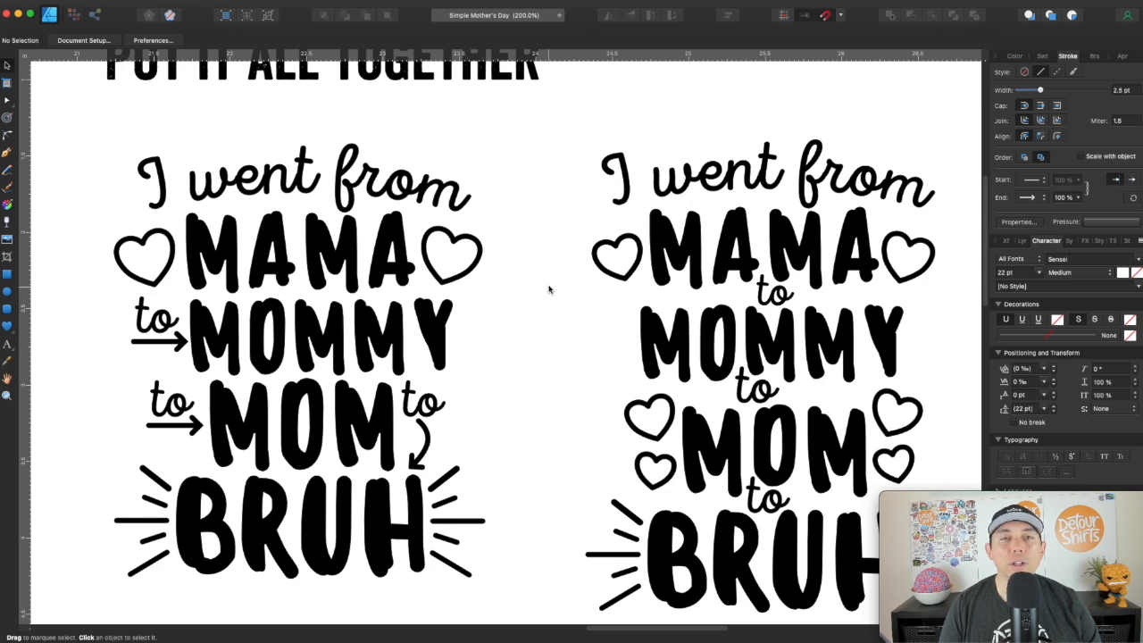
left_click_drag(574, 302, 472, 291)
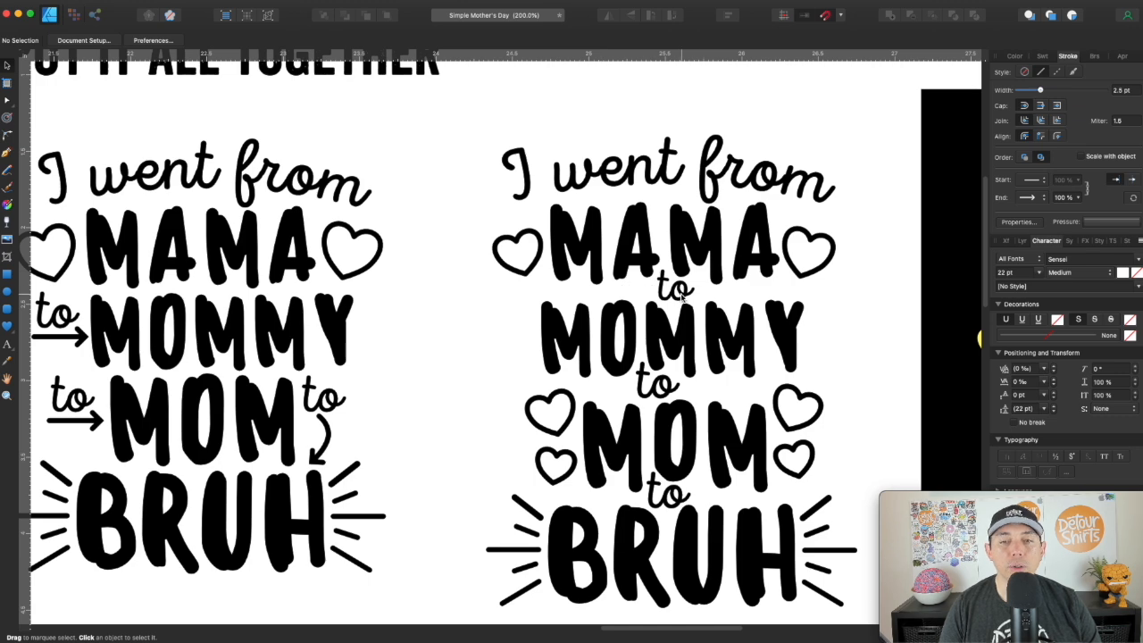
- Move the first "to" of the second design up so it overlaps the lower edge of MAMA's second M
key("super+equal")
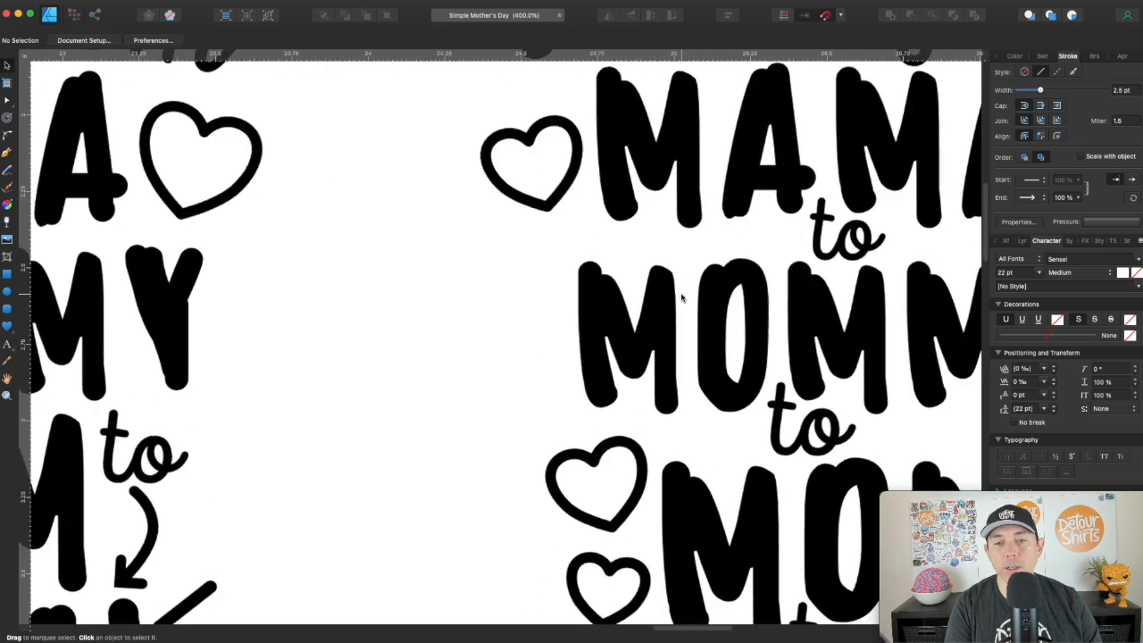
left_click_drag(713, 264, 352, 419)
key("super+equal")
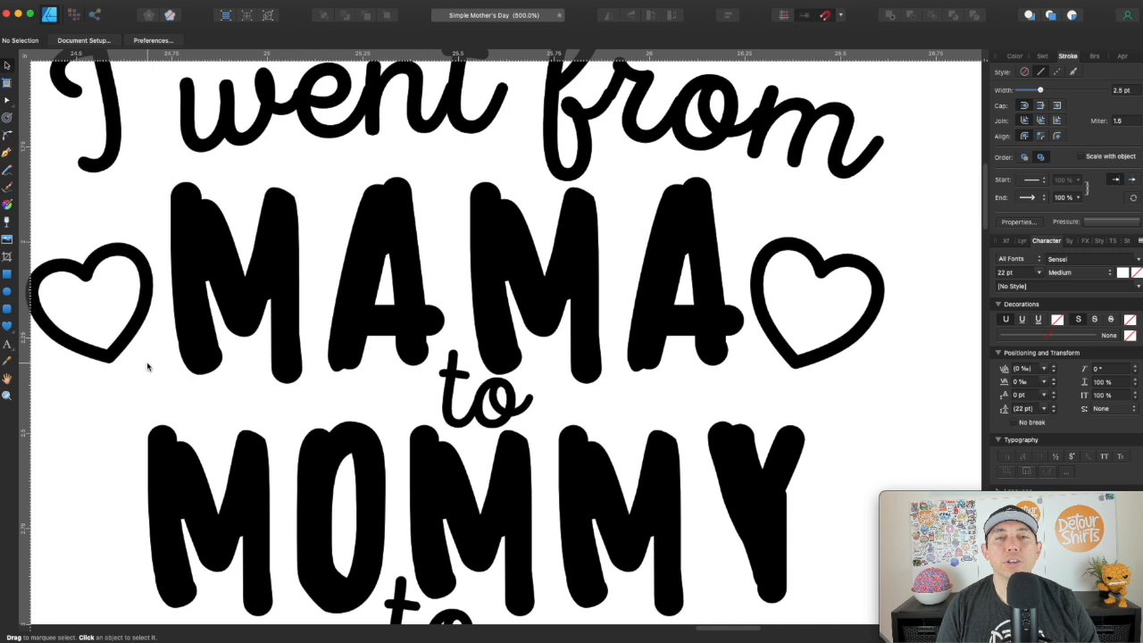
left_click_drag(467, 399, 488, 374)
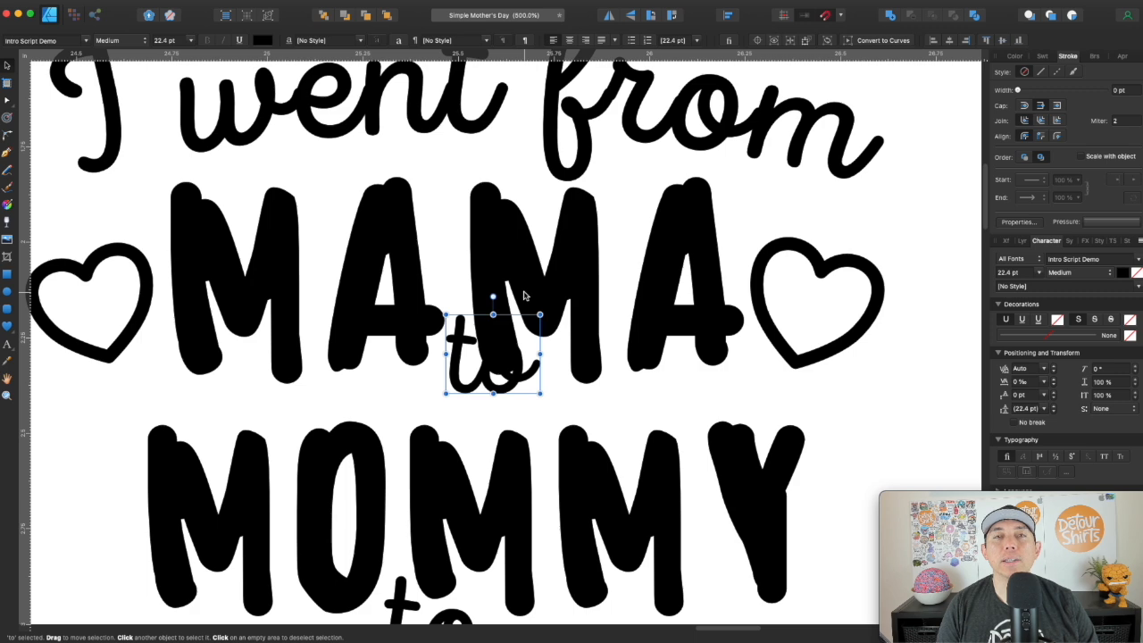
- Convert the second design's MAMA text to curves and ungroup it into separate letters
left_click(576, 259)
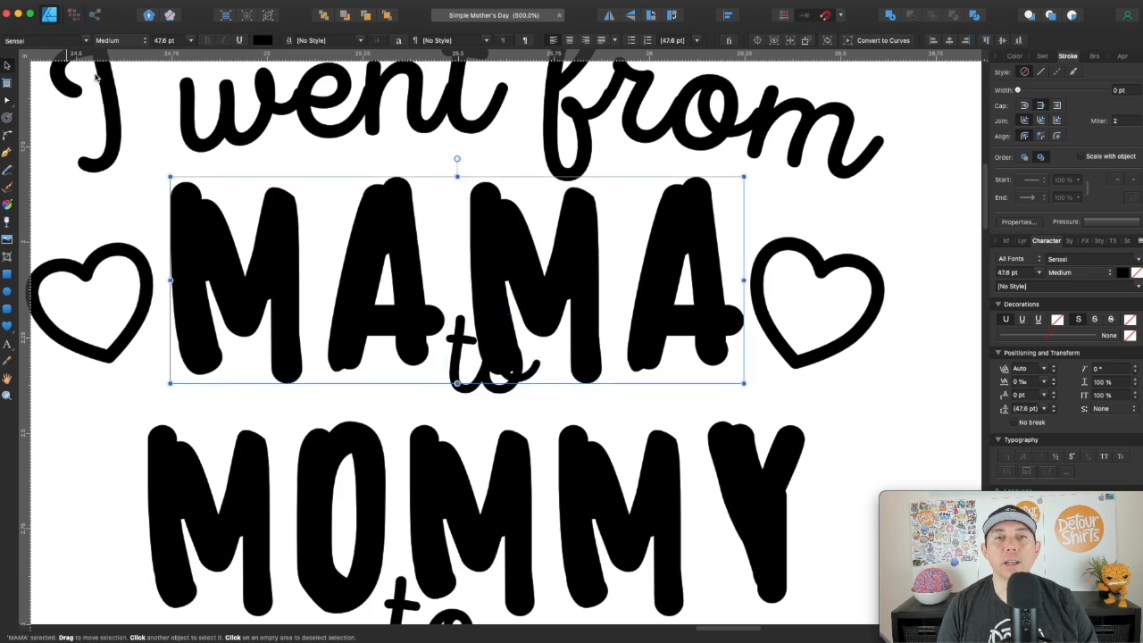
left_click(884, 41)
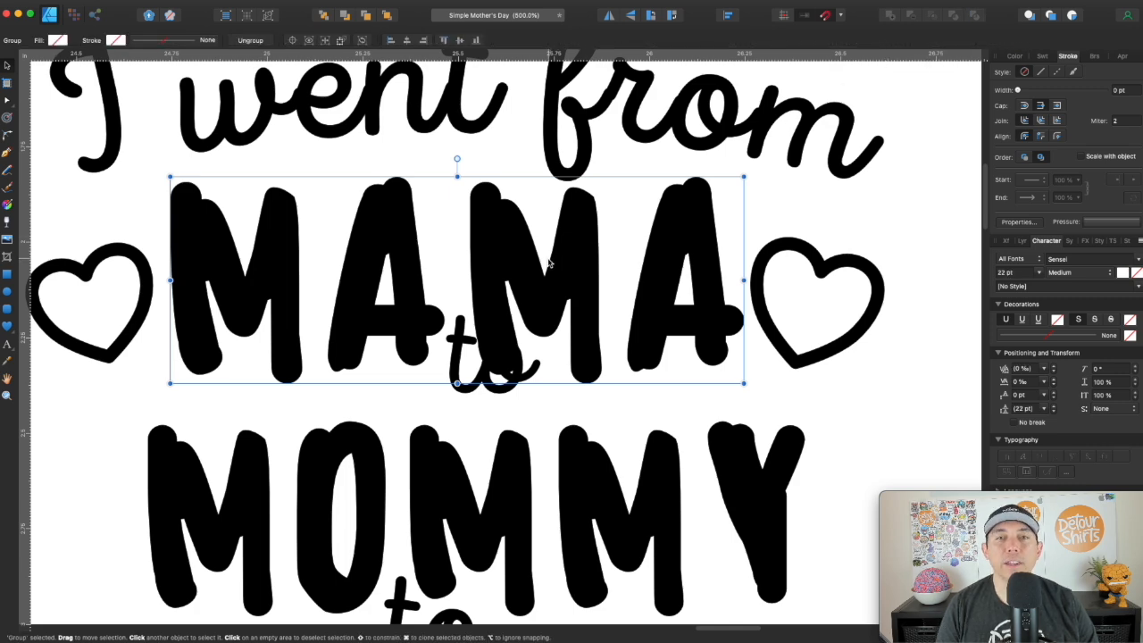
left_click(250, 42)
left_click(525, 263)
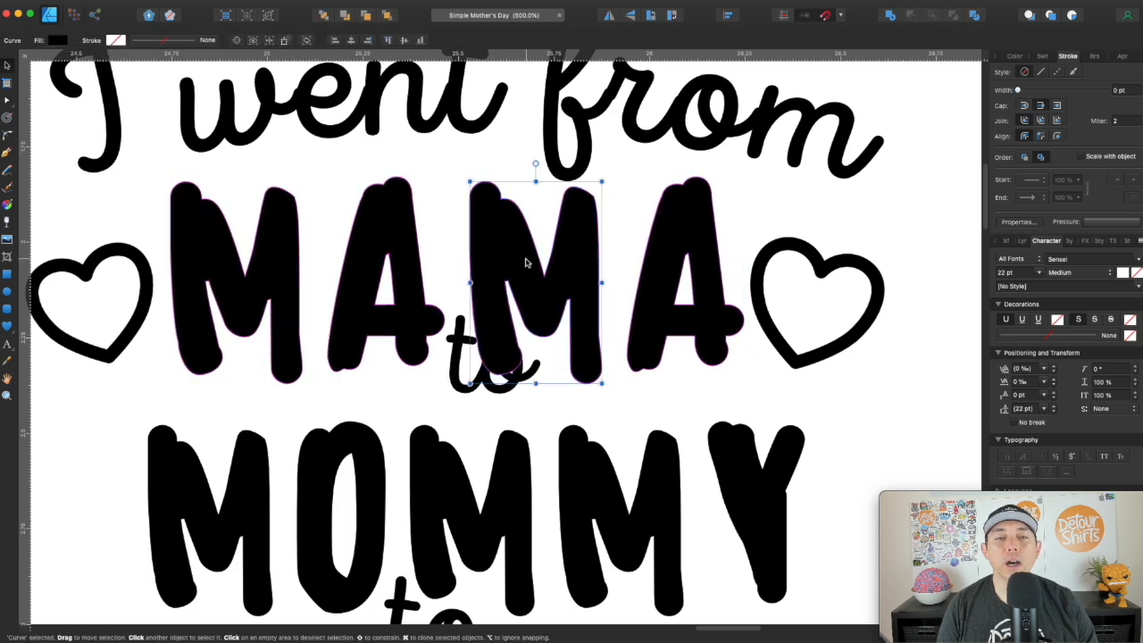
left_click(409, 254)
left_click(239, 249)
left_click(500, 250)
left_click(649, 261)
- Shorten the left leg of MAMA's second M by moving its lower nodes up, clear of the "to"
double_click(499, 334)
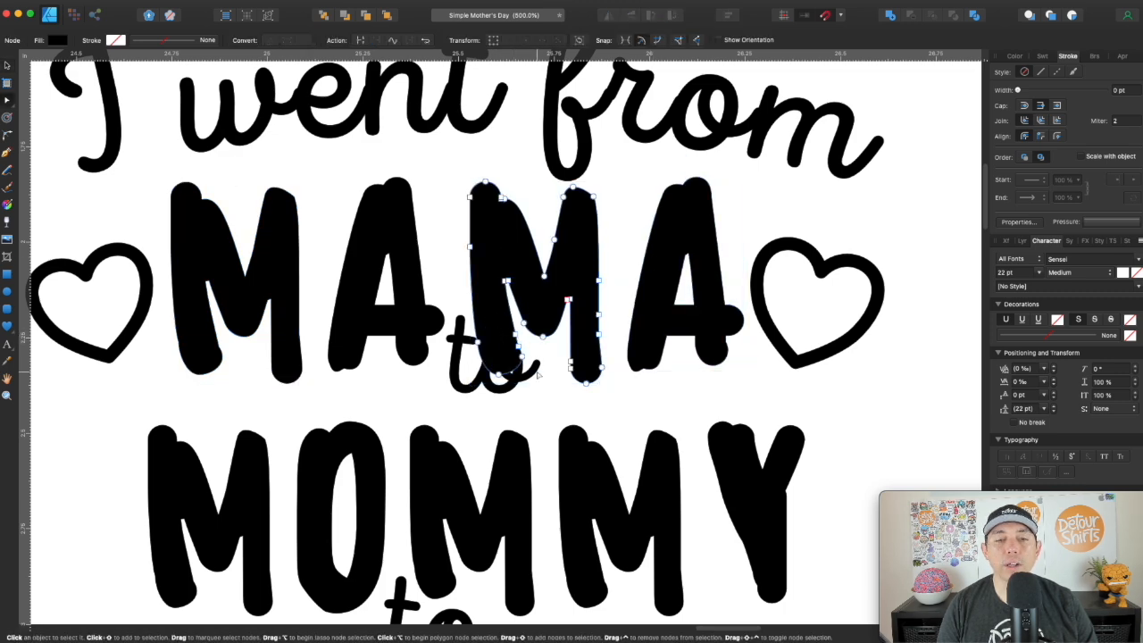
left_click_drag(534, 386, 434, 300)
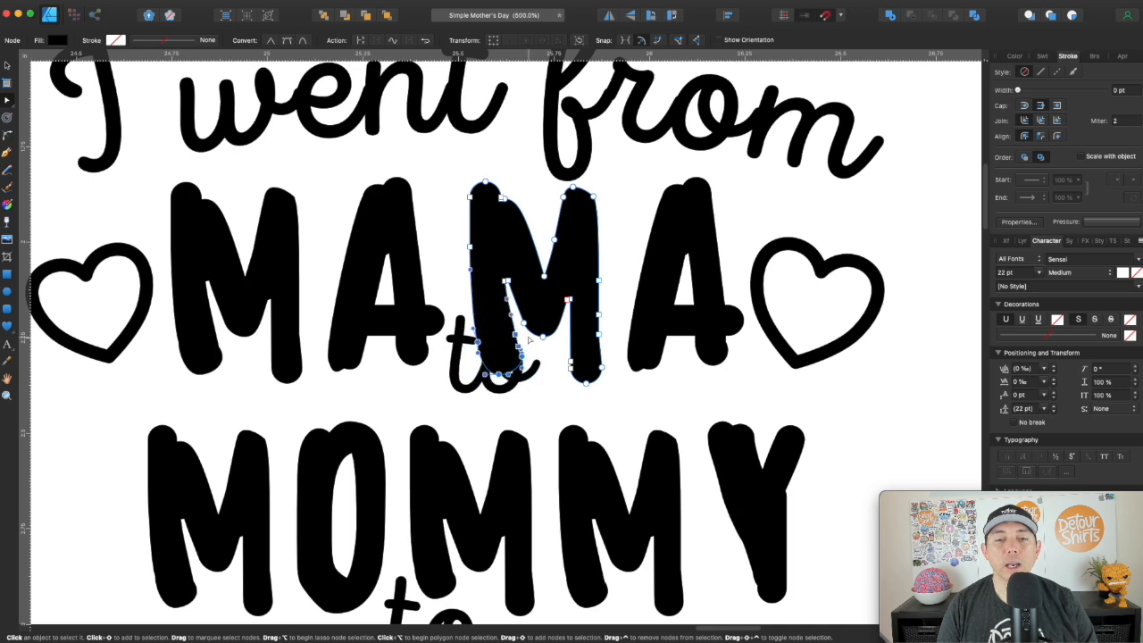
left_click_drag(516, 336, 508, 297)
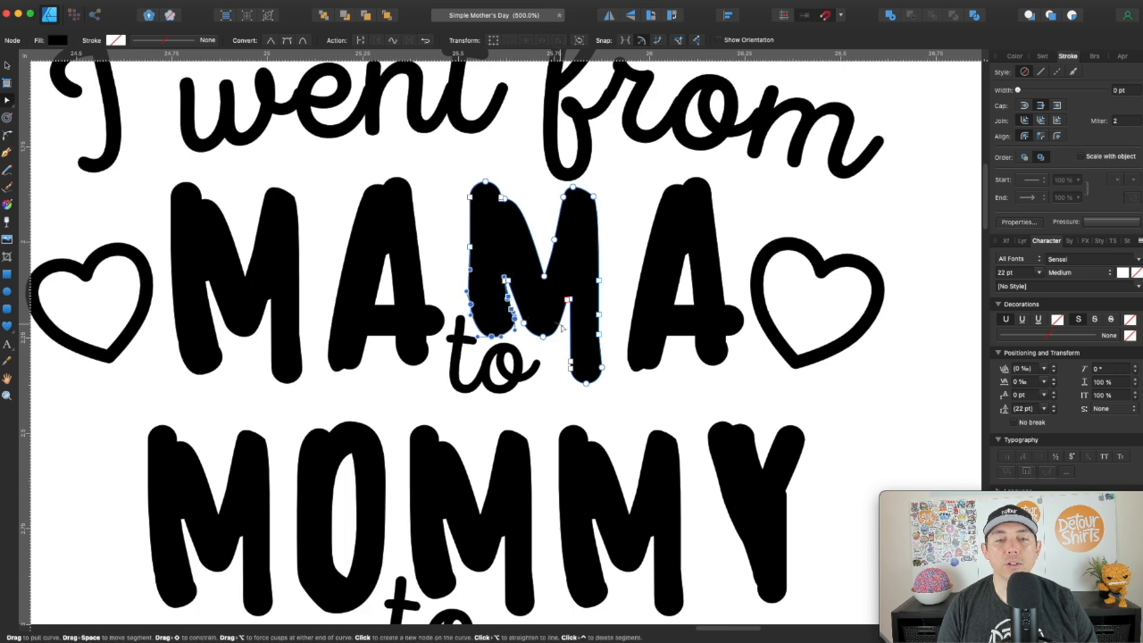
scroll(542, 373, "up", 5)
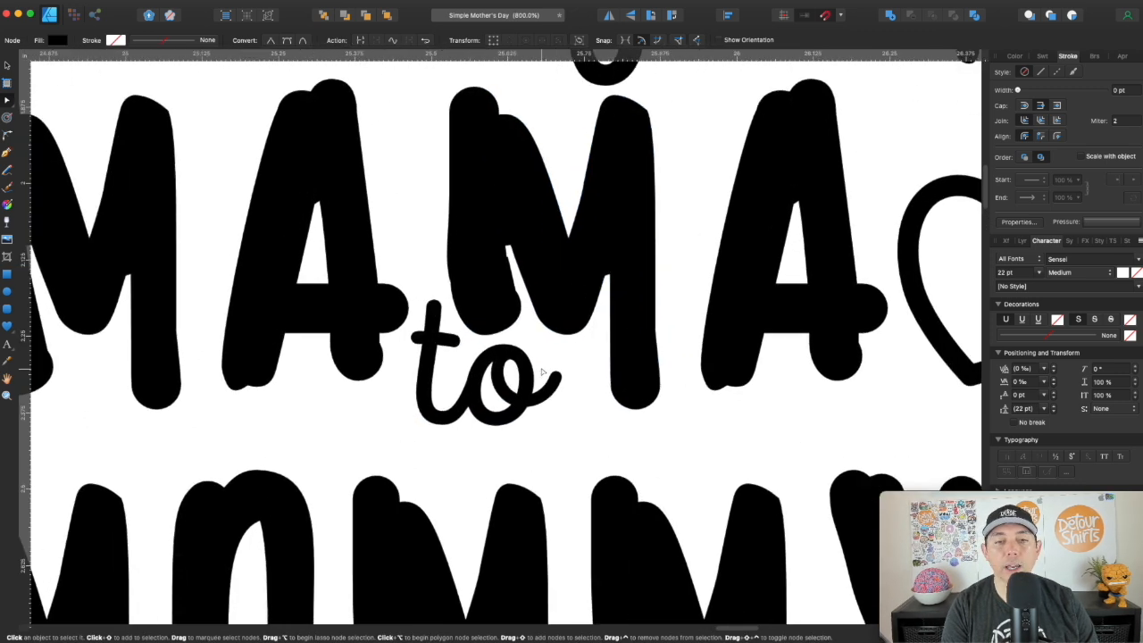
key("super+plus")
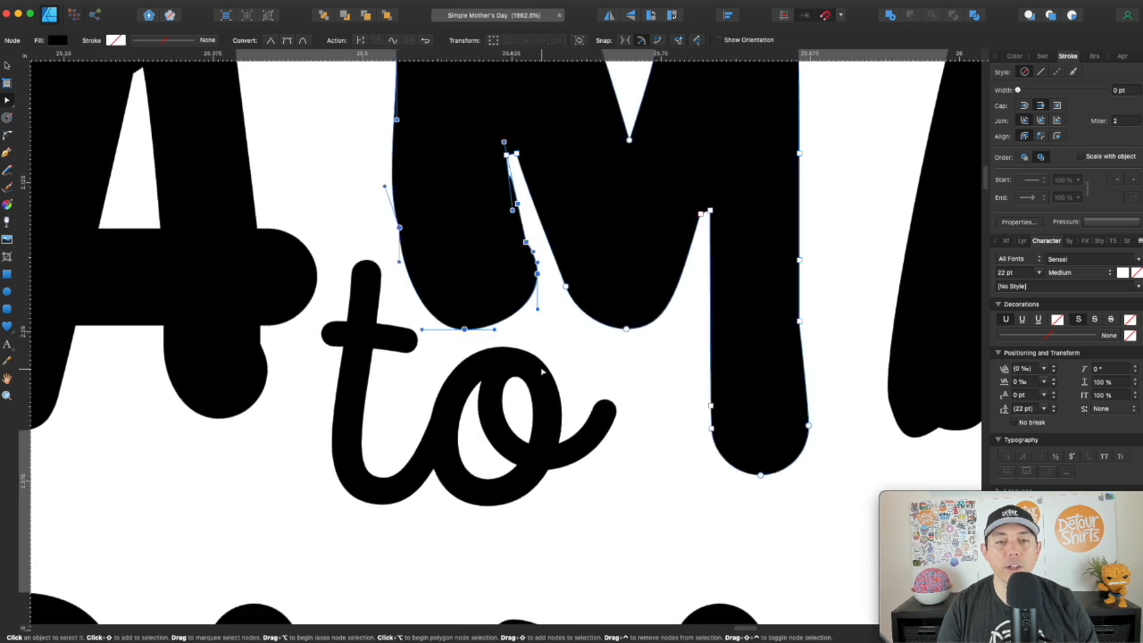
- Slim the inner edge of the M's shortened leg by moving its two side nodes inward
left_click(567, 334)
left_click(510, 184)
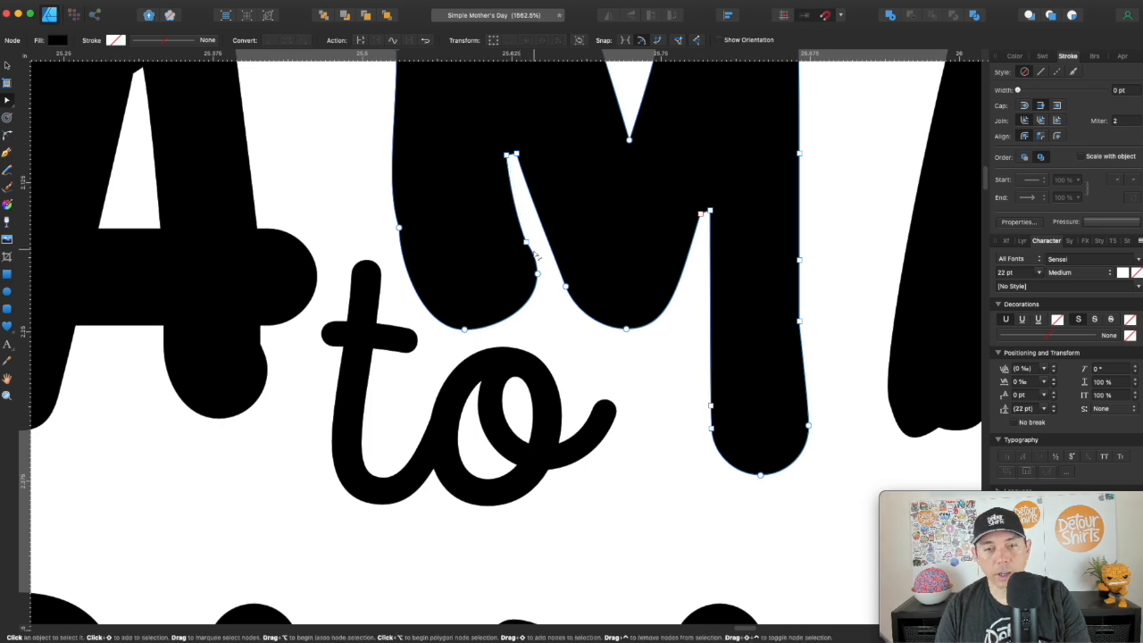
left_click_drag(538, 277, 529, 286)
left_click(524, 253)
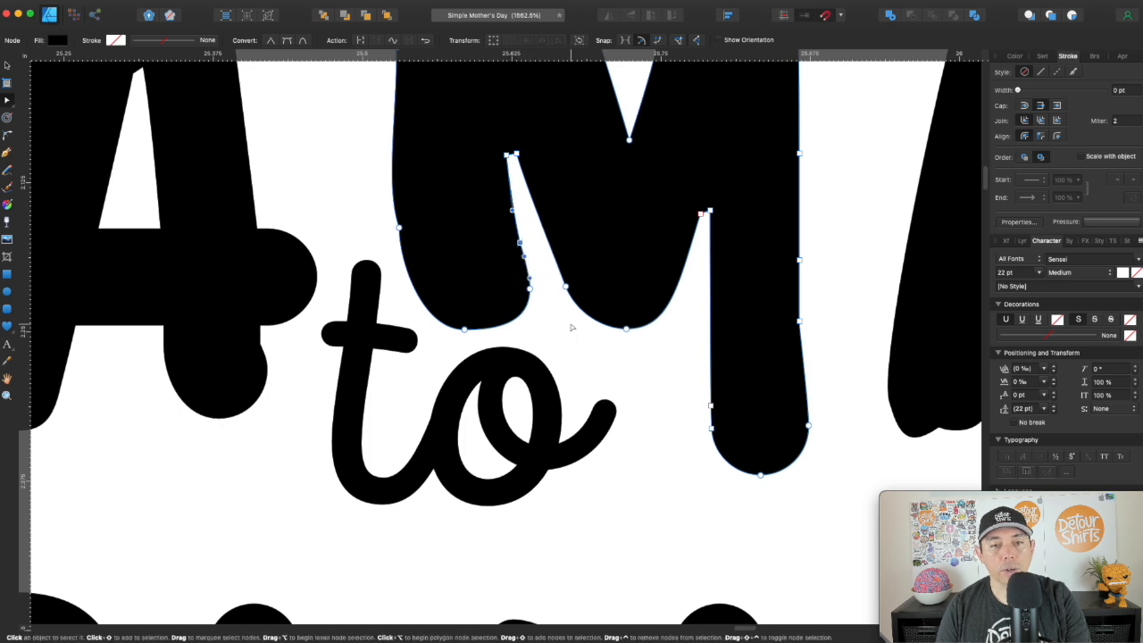
left_click(392, 178)
left_click(661, 361)
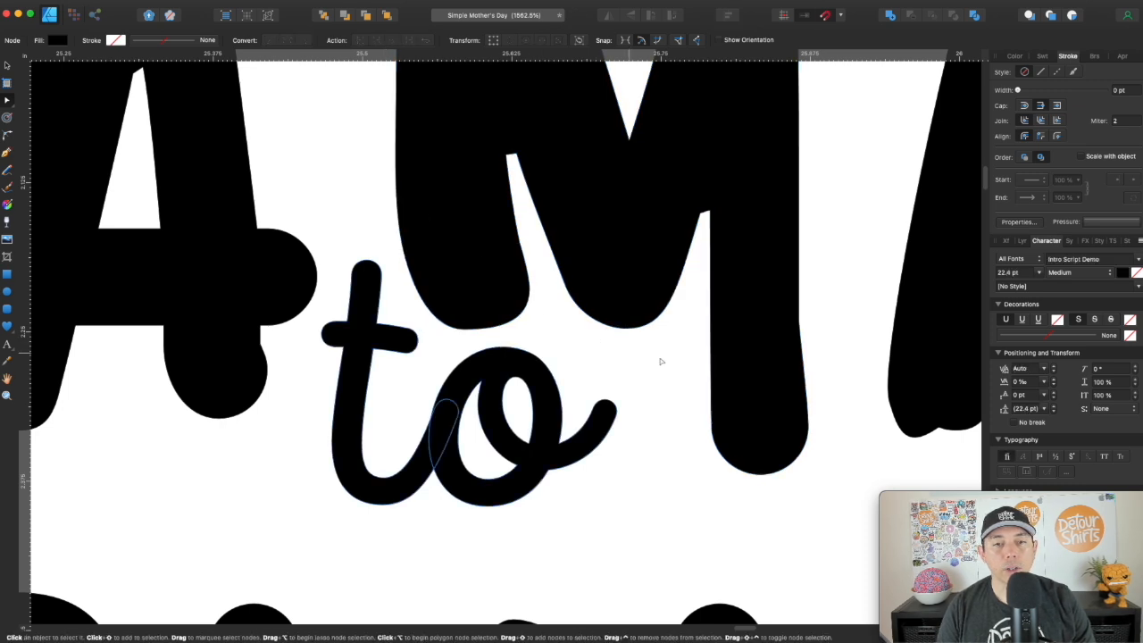
scroll(672, 371, "down", 6)
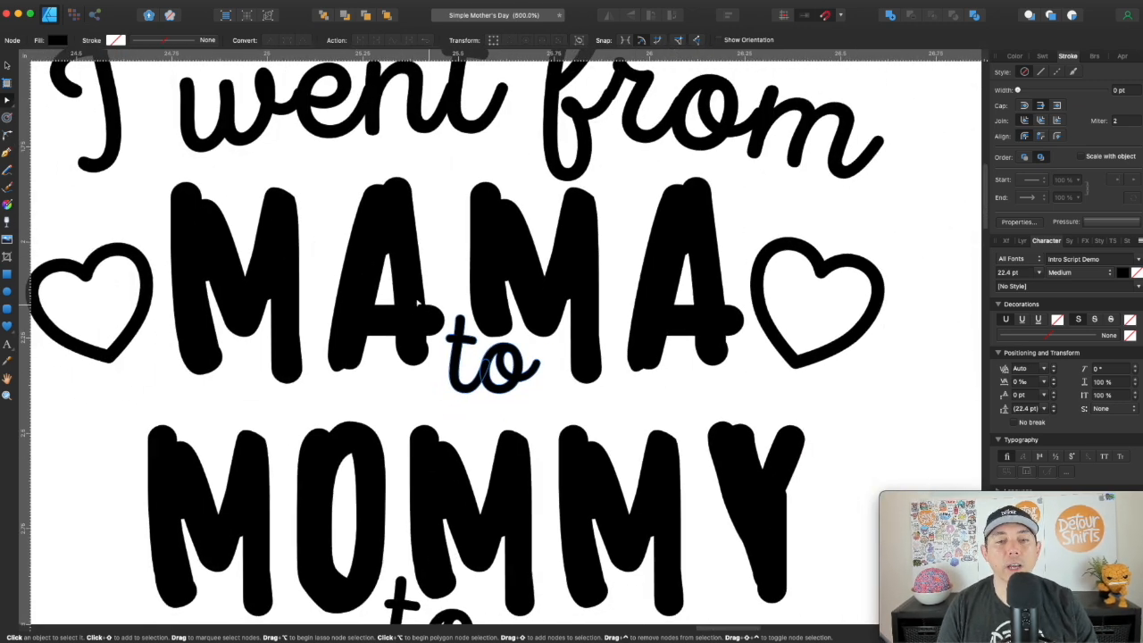
- Nudge the first "to" into the gap under the shortened M and move MOMMY up close beneath it
left_click(7, 66)
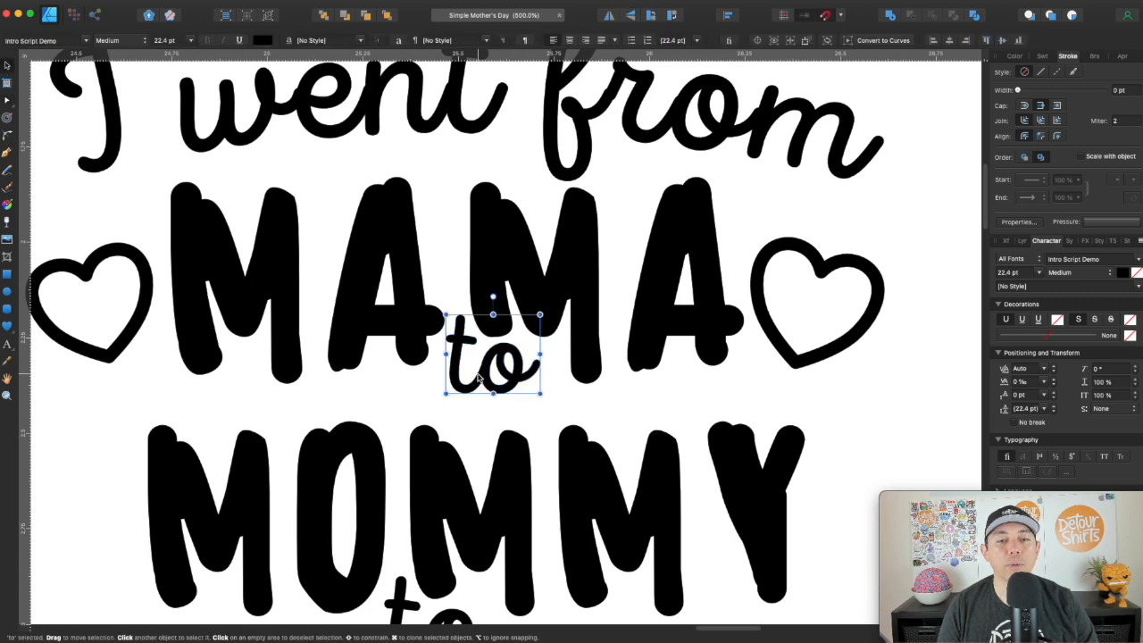
left_click_drag(479, 373, 475, 373)
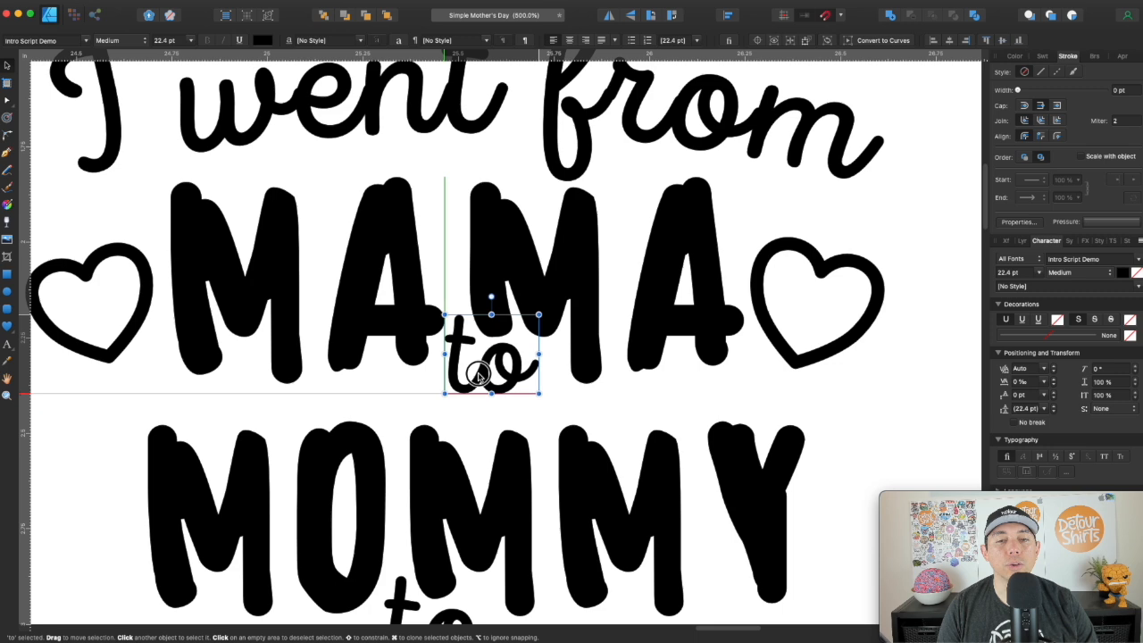
left_click(485, 503)
left_click_drag(485, 502, 485, 474)
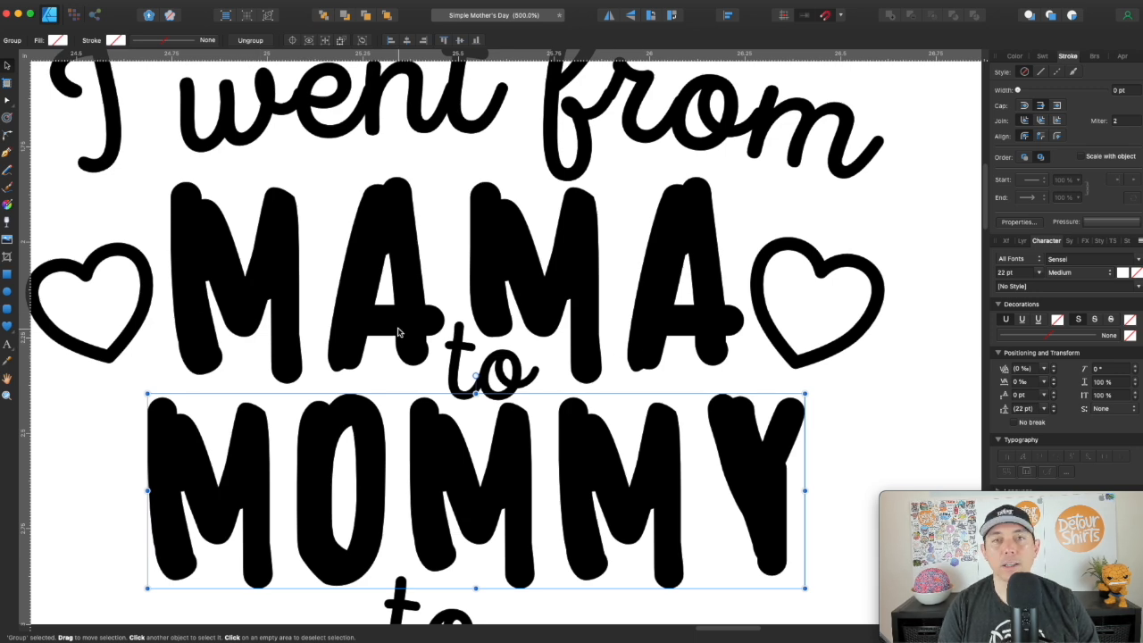
scroll(399, 332, "down", 5)
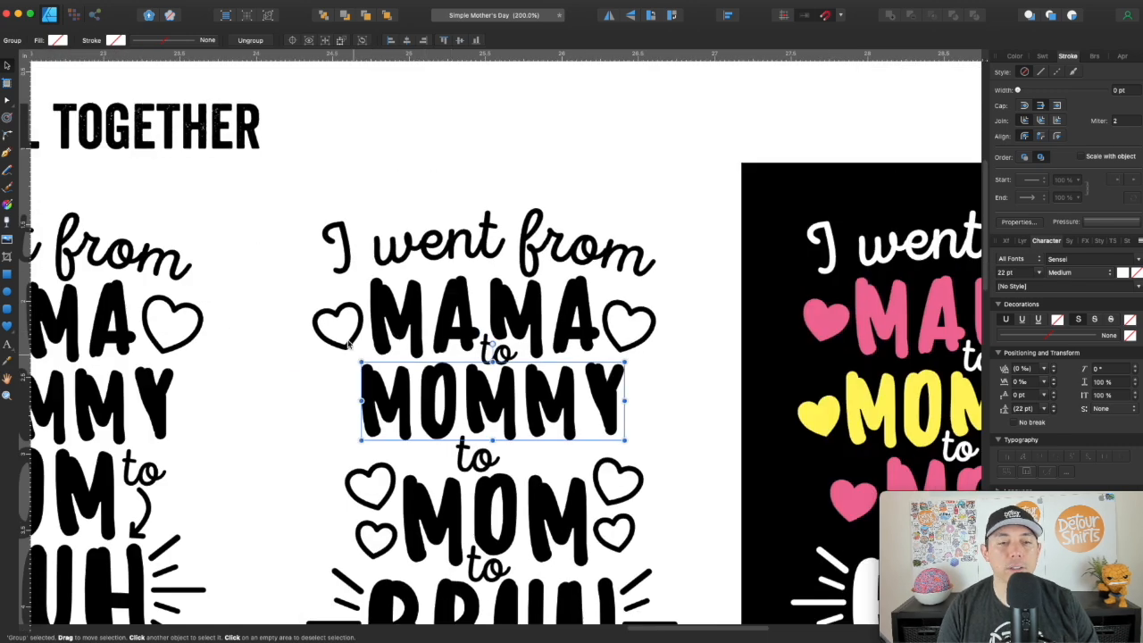
left_click(301, 355)
- Examine the coloured version on the black background and compare its text, hearts and burst lines with the two black designs
scroll(286, 308, "down", 5)
scroll(286, 308, "right", 2)
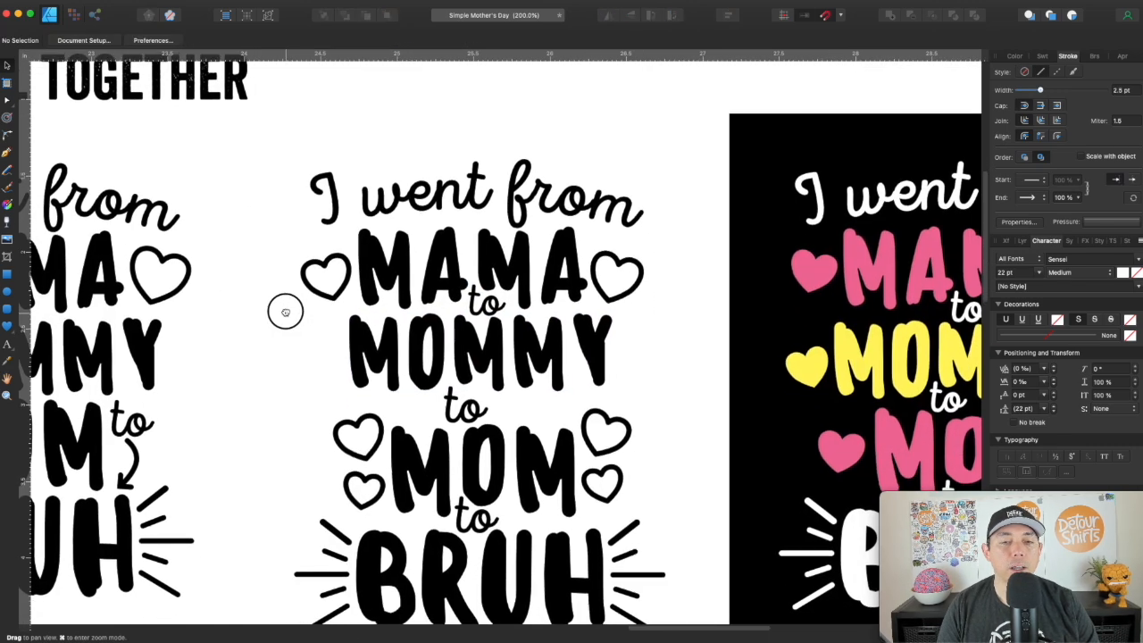
scroll(435, 265, "right", 5)
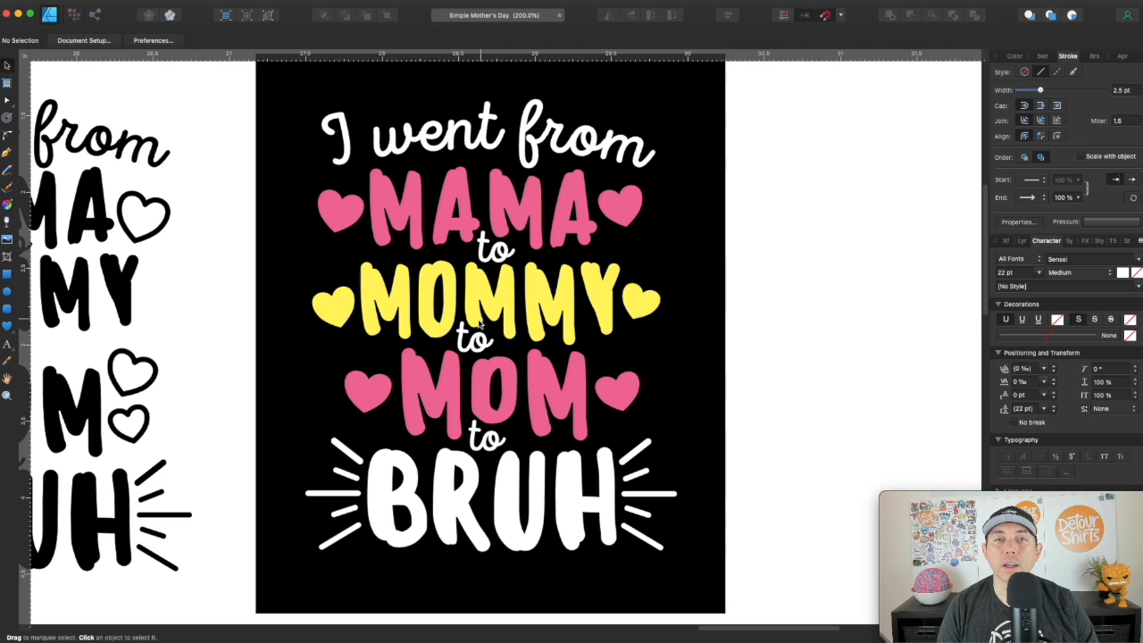
left_click(502, 418)
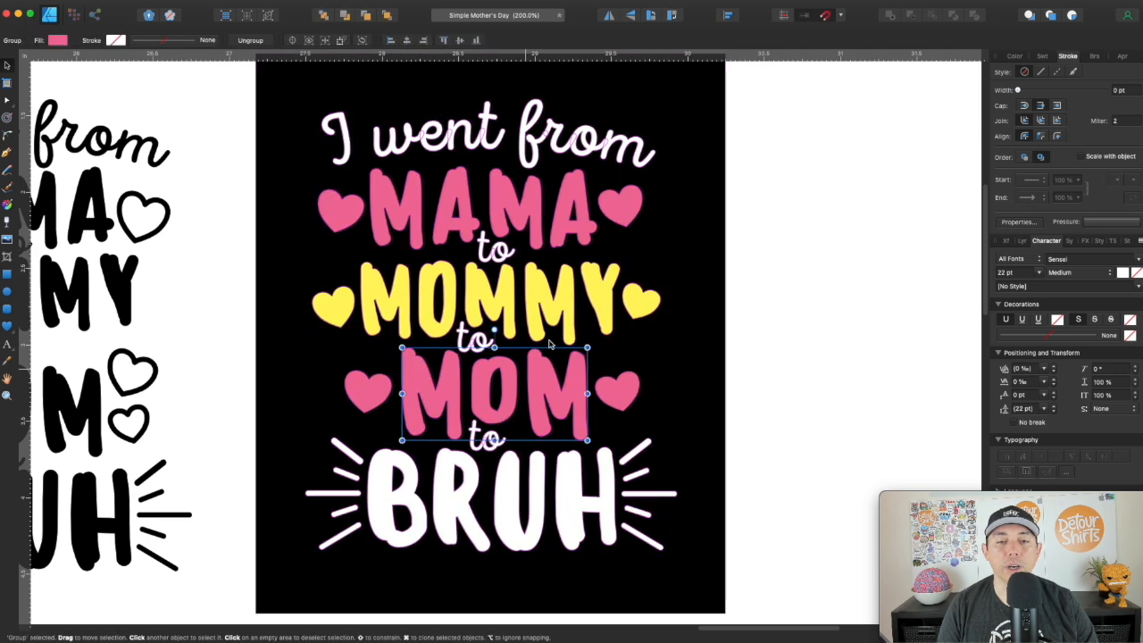
left_click(777, 258)
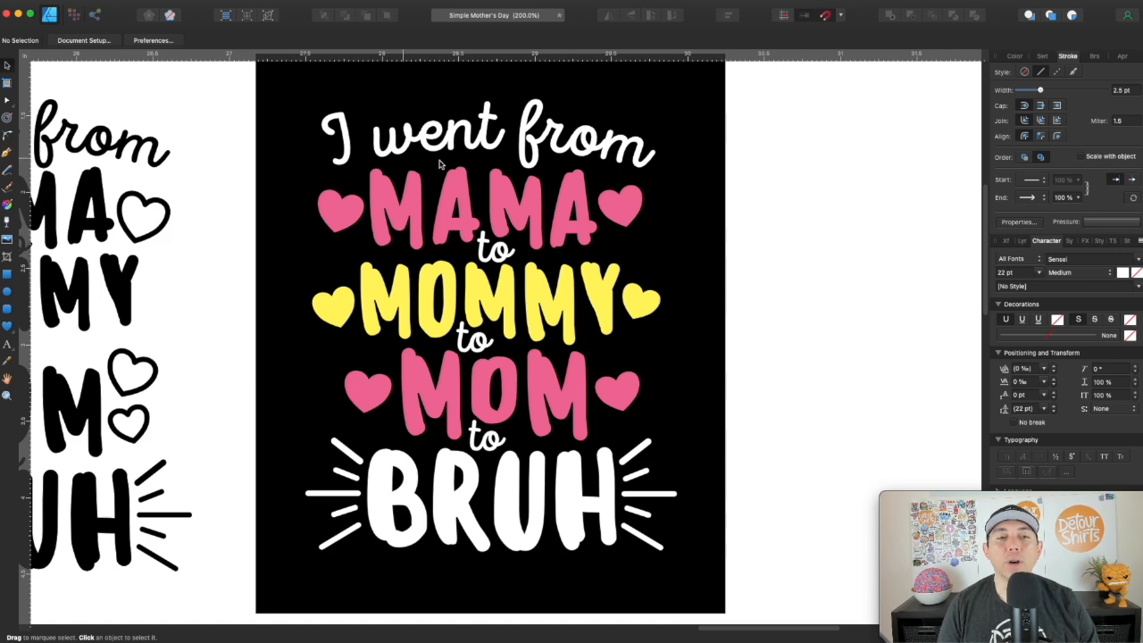
left_click_drag(300, 183, 781, 172)
scroll(493, 183, "down", 2)
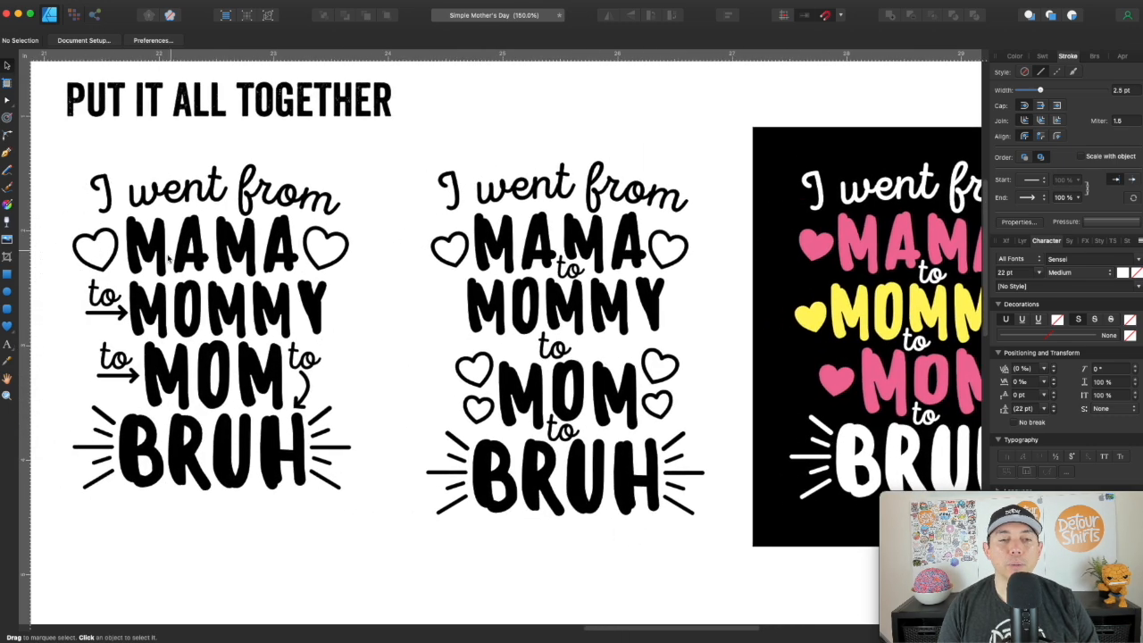
left_click_drag(682, 324, 401, 302)
left_click_drag(713, 257, 607, 289)
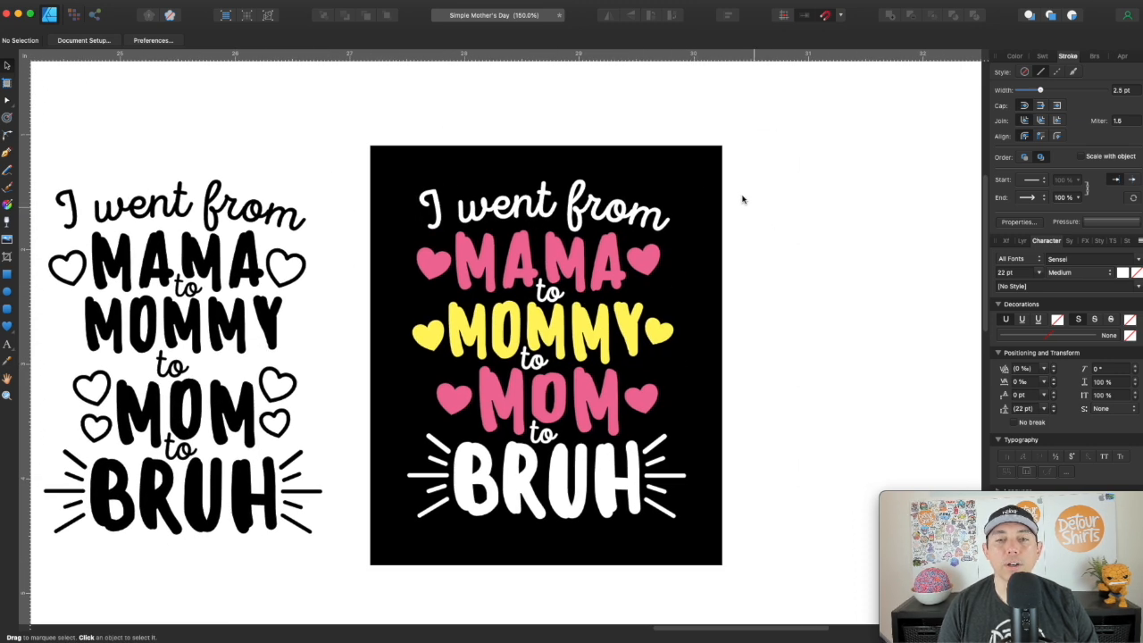
left_click(701, 182)
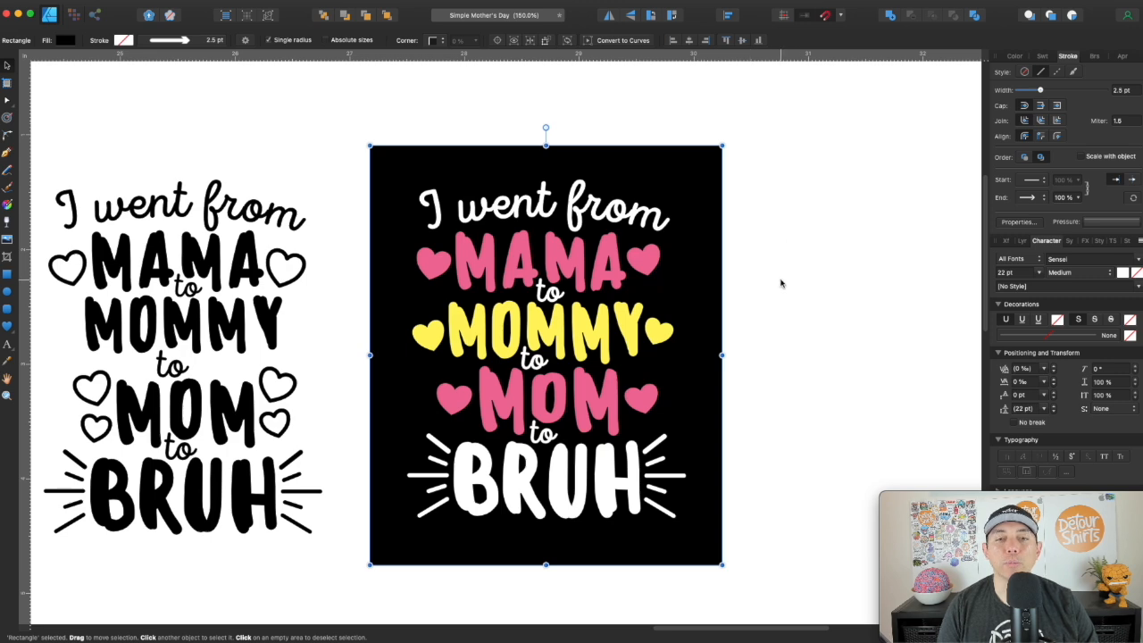
scroll(758, 248, "left", 2)
scroll(758, 247, "down", 1)
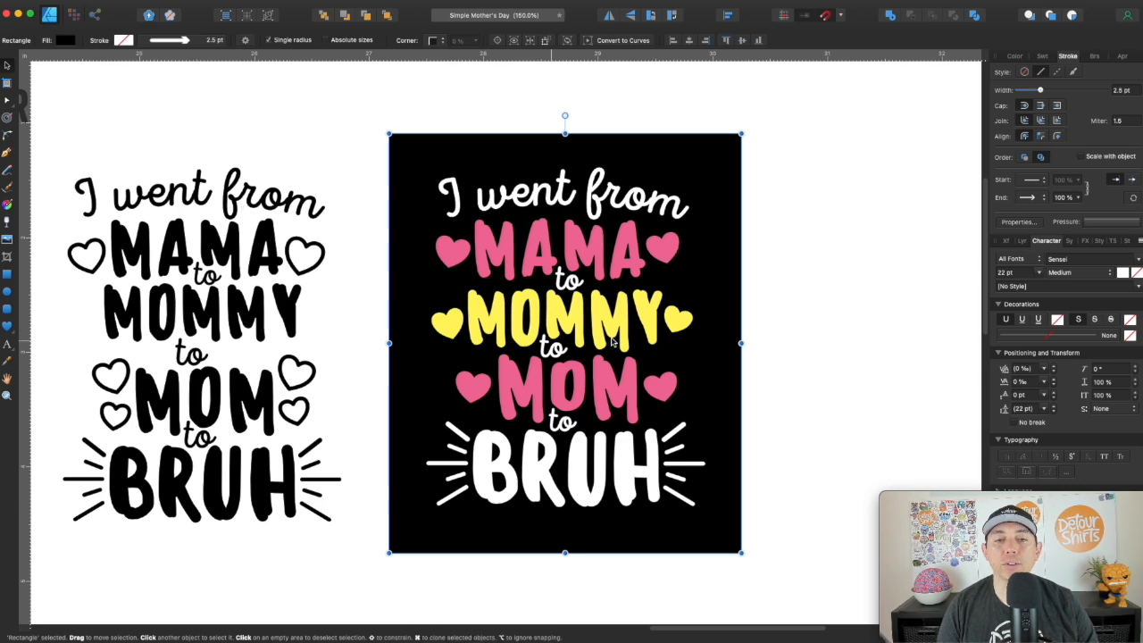
left_click(849, 270)
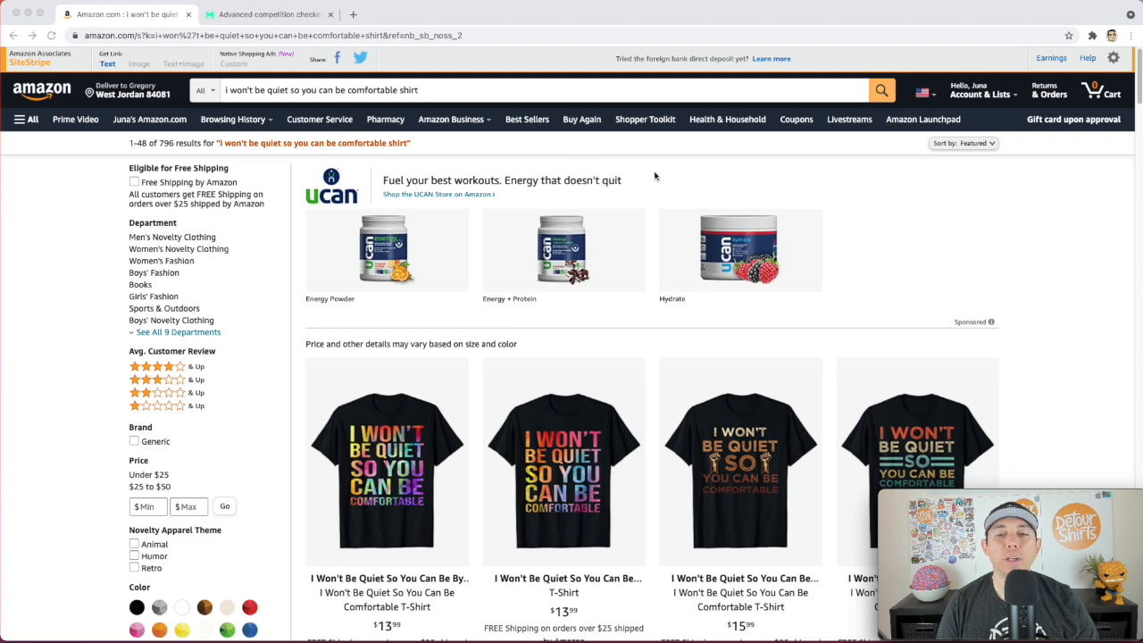
- Switch to Amazon and examine the shirt designs and sales ranks listed for "i won't be quiet so you can be comfortable shirt"
scroll(924, 274, "down", 2)
scroll(924, 274, "down", 2)
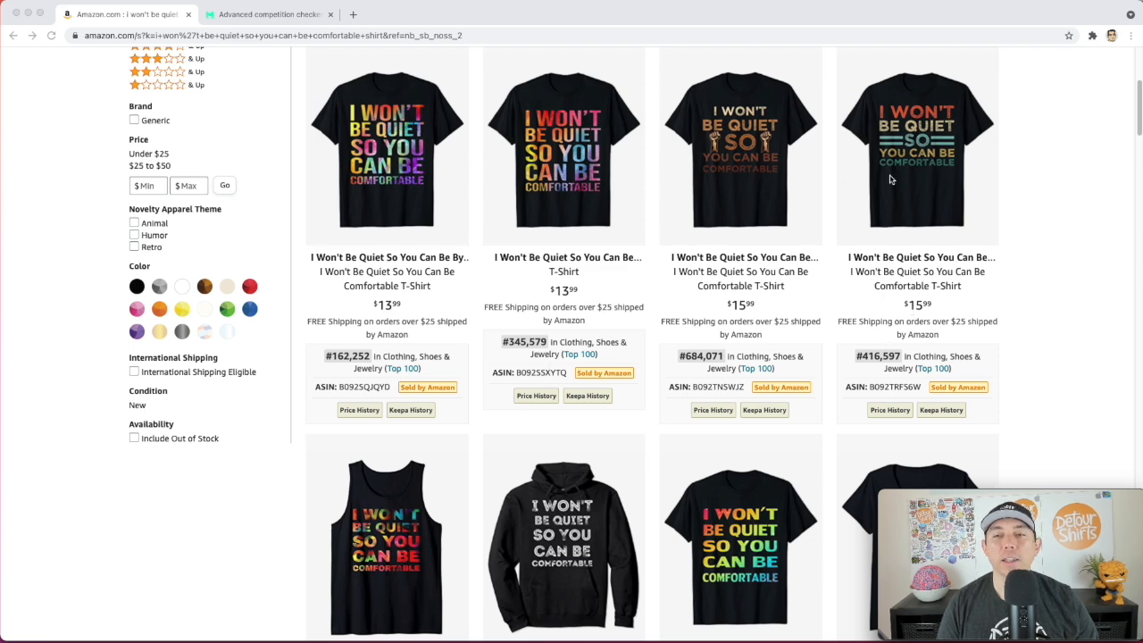
scroll(619, 255, "down", 2)
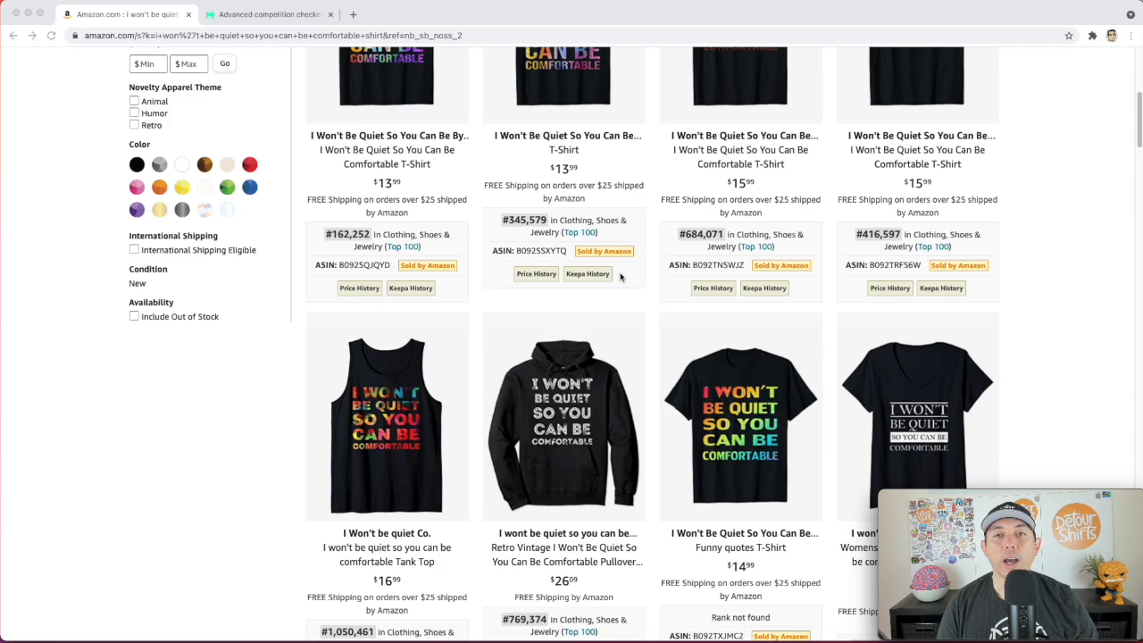
scroll(620, 277, "down", 2)
scroll(620, 277, "down", 6)
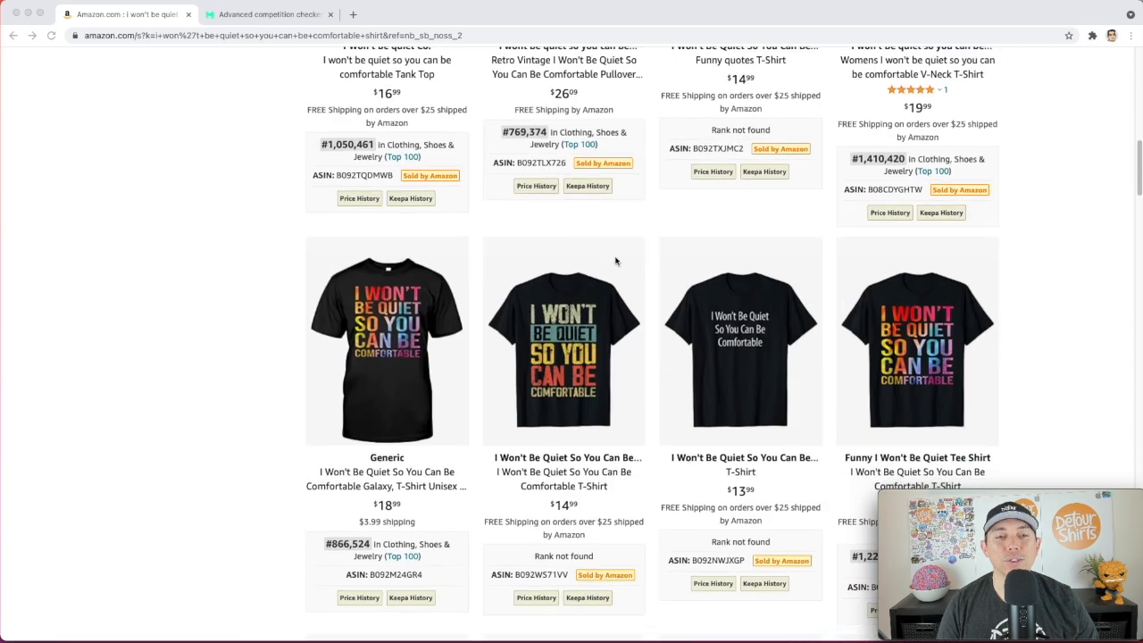
scroll(615, 260, "down", 7)
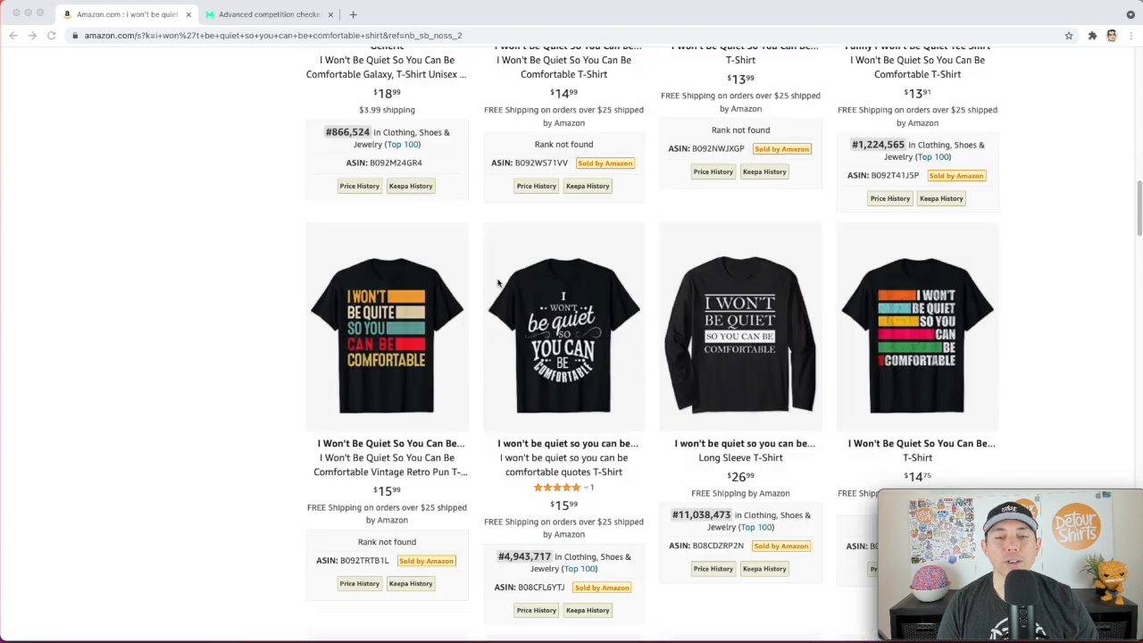
scroll(529, 299, "down", 1)
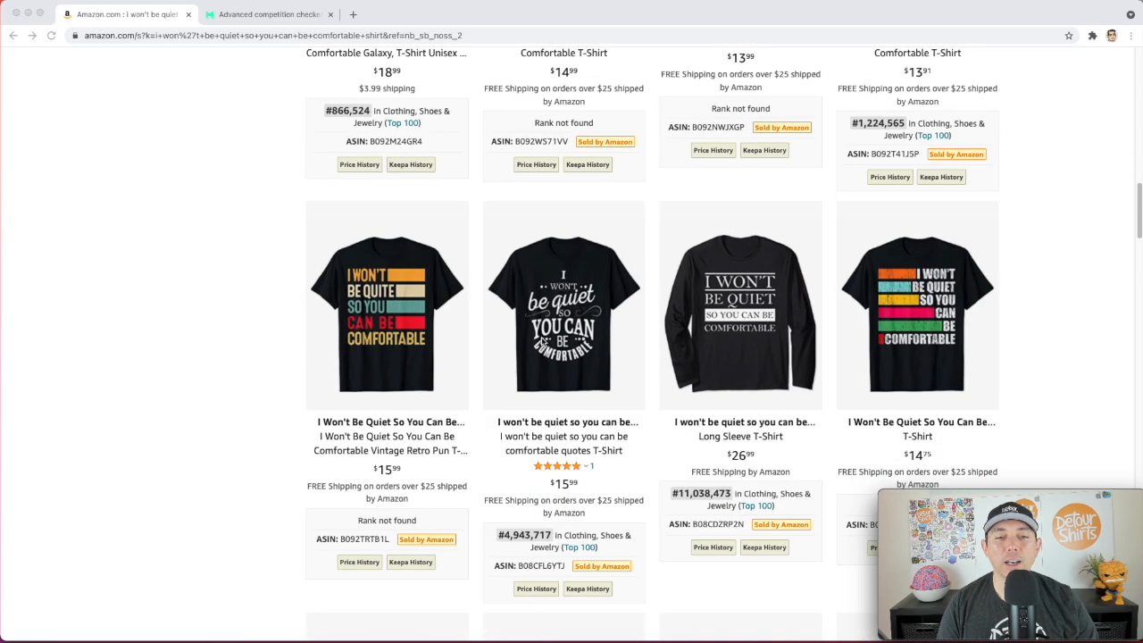
scroll(612, 305, "down", 8)
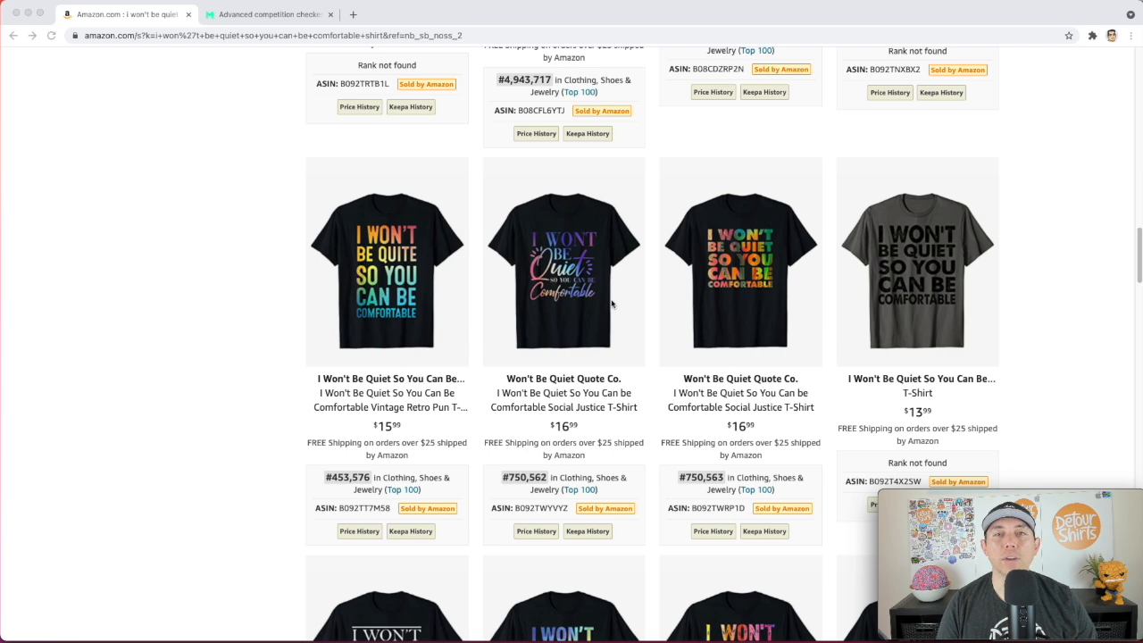
scroll(611, 304, "down", 5)
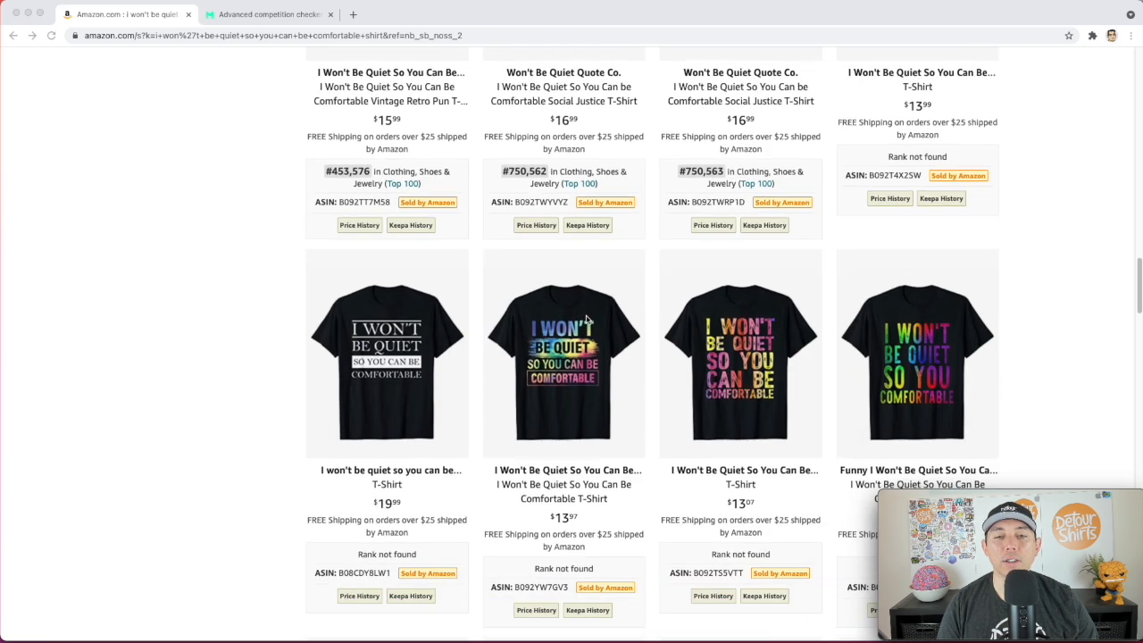
scroll(614, 305, "down", 6)
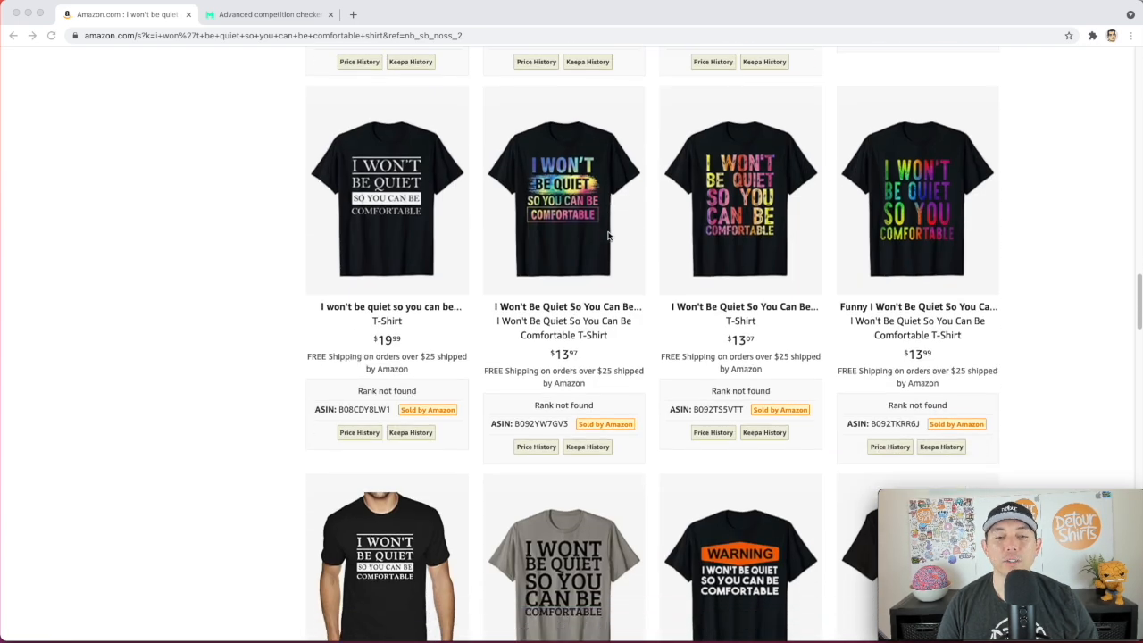
scroll(613, 288, "down", 15)
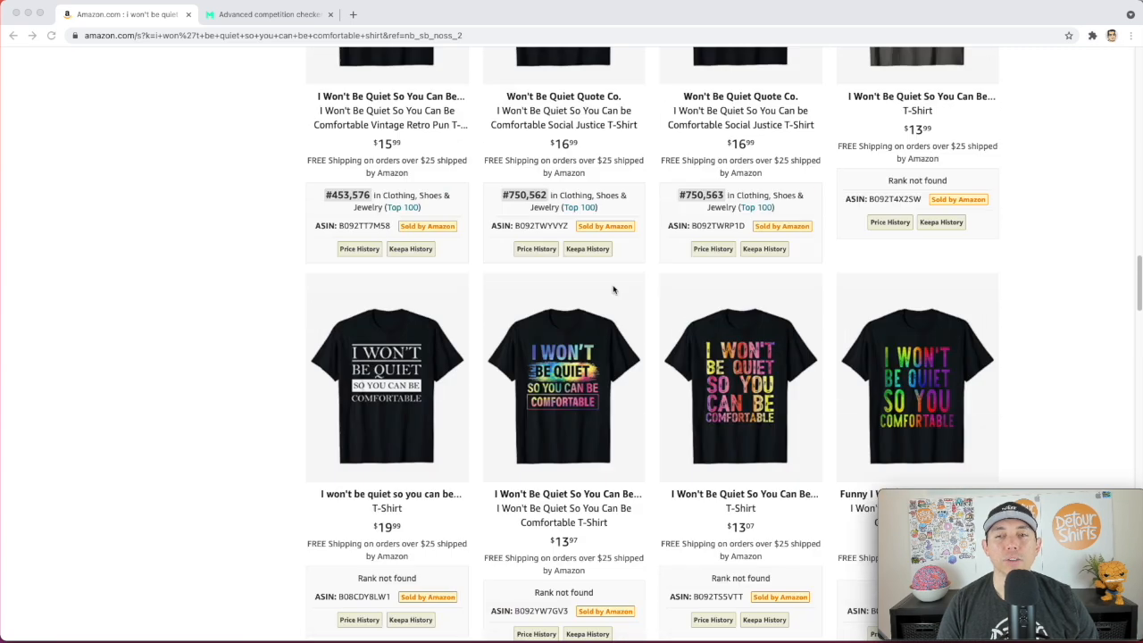
scroll(612, 288, "up", 2)
- Check the phrase's competition score in Merch Informer, and return to the first shirt listings on Amazon
left_click(267, 14)
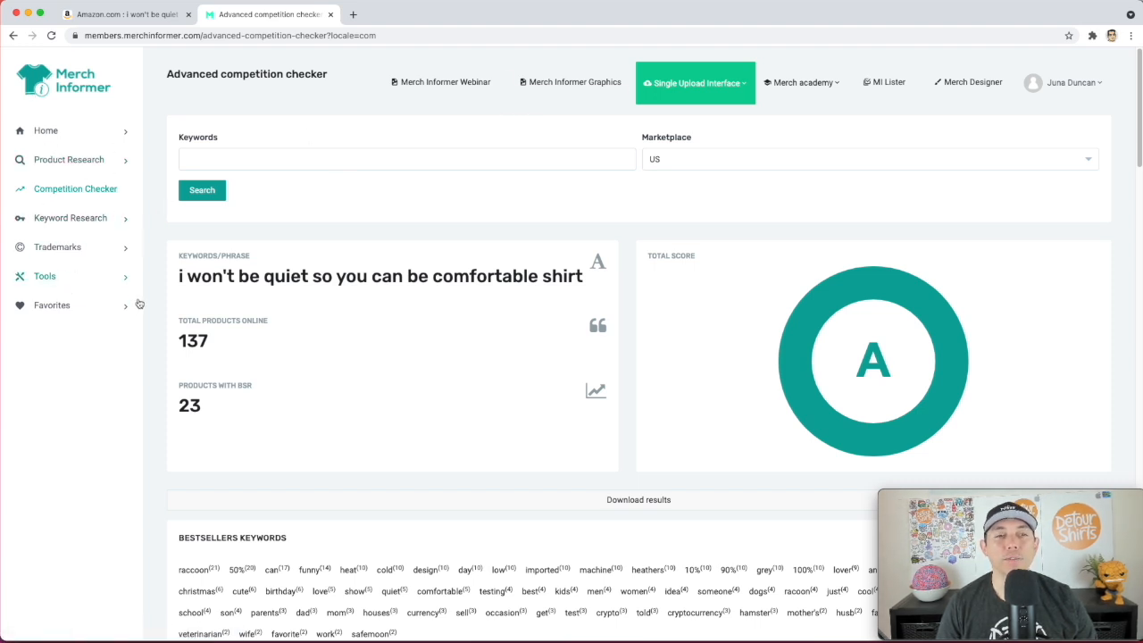
left_click(135, 14)
scroll(248, 267, "up", 10)
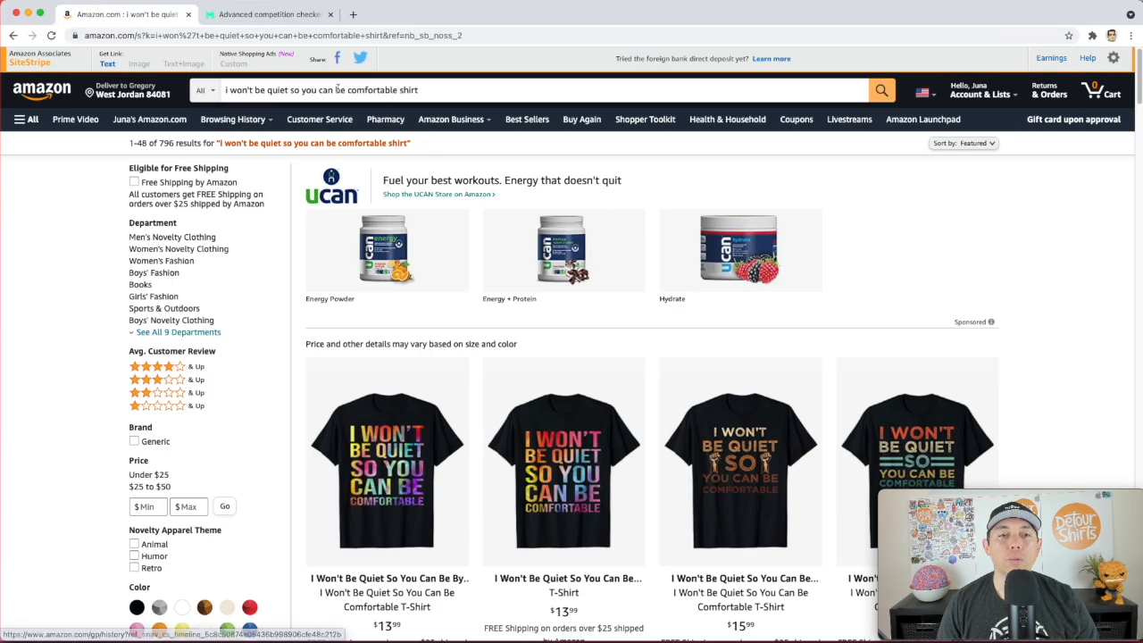
scroll(893, 402, "down", 3)
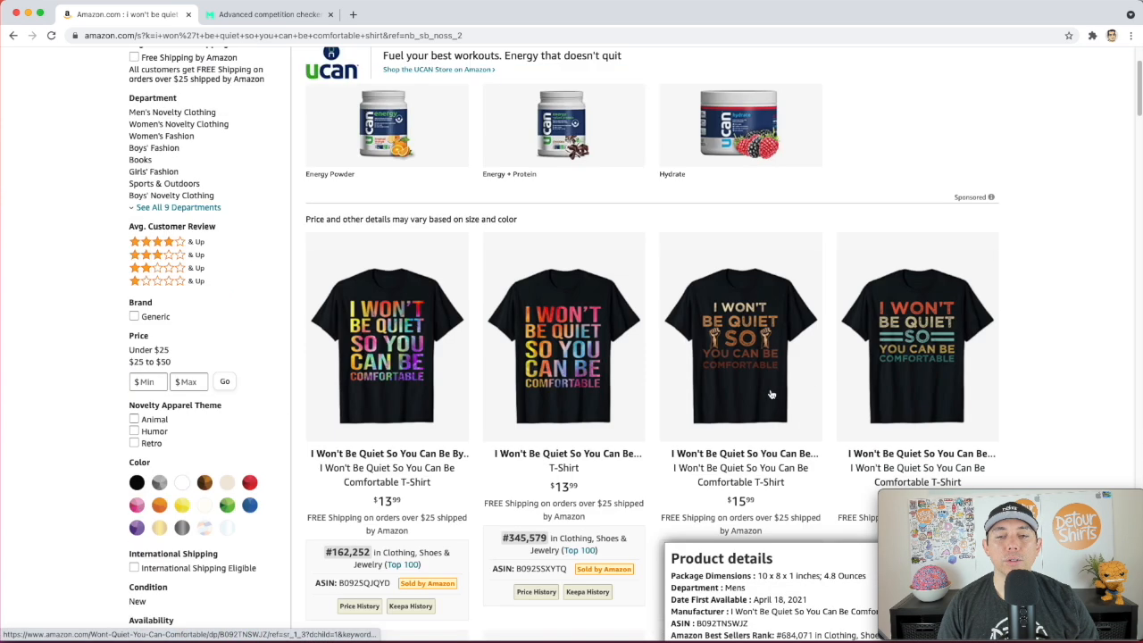